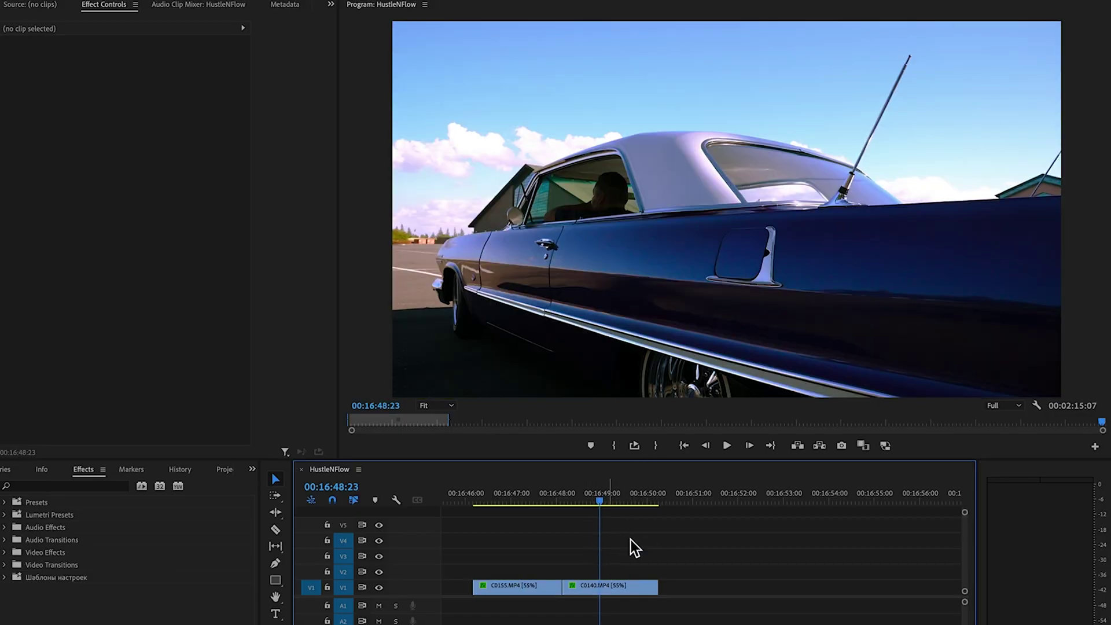
# Replace clips C0155.MP4 and C0140.MP4 on V1 with a linked After Effects composition.
pyautogui.moveTo(629, 538); pyautogui.dragTo(539, 593)
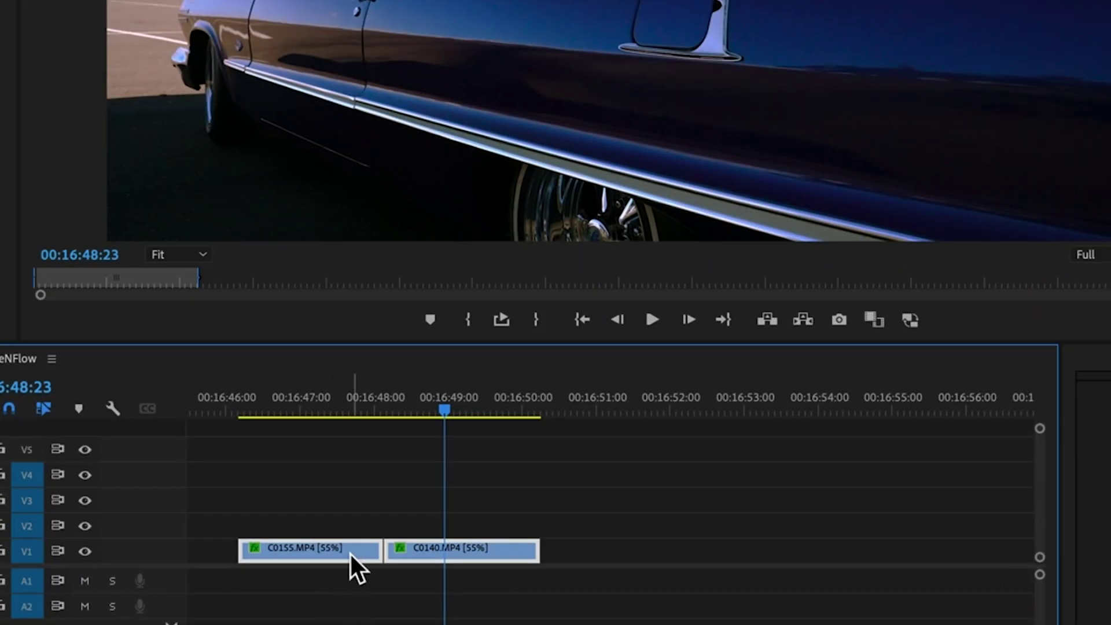
pyautogui.rightClick(540, 588)
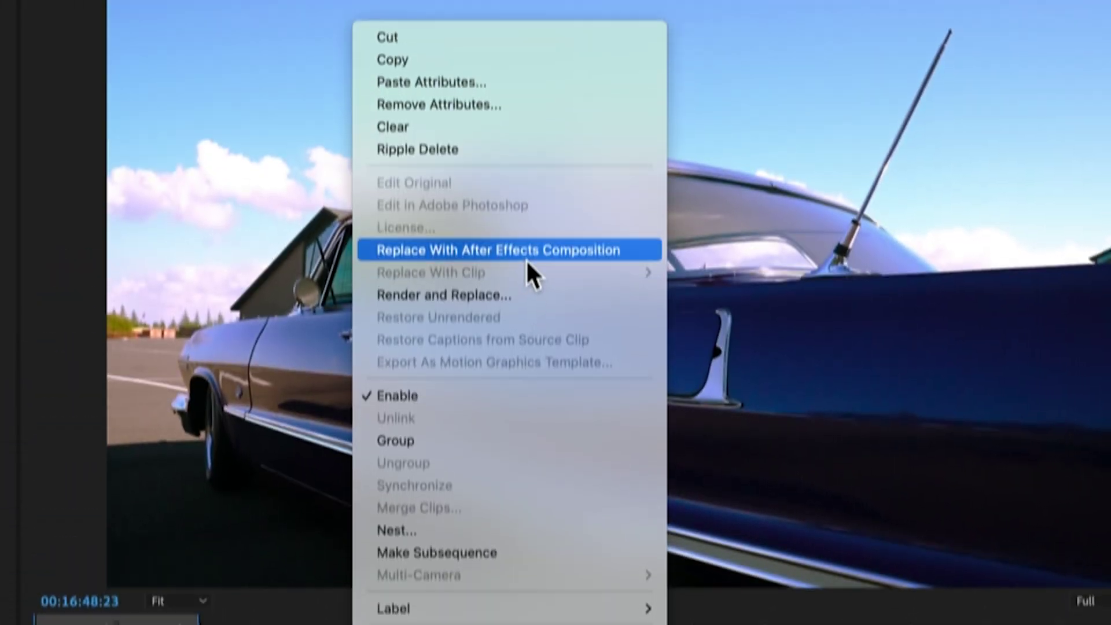
pyautogui.click(525, 250)
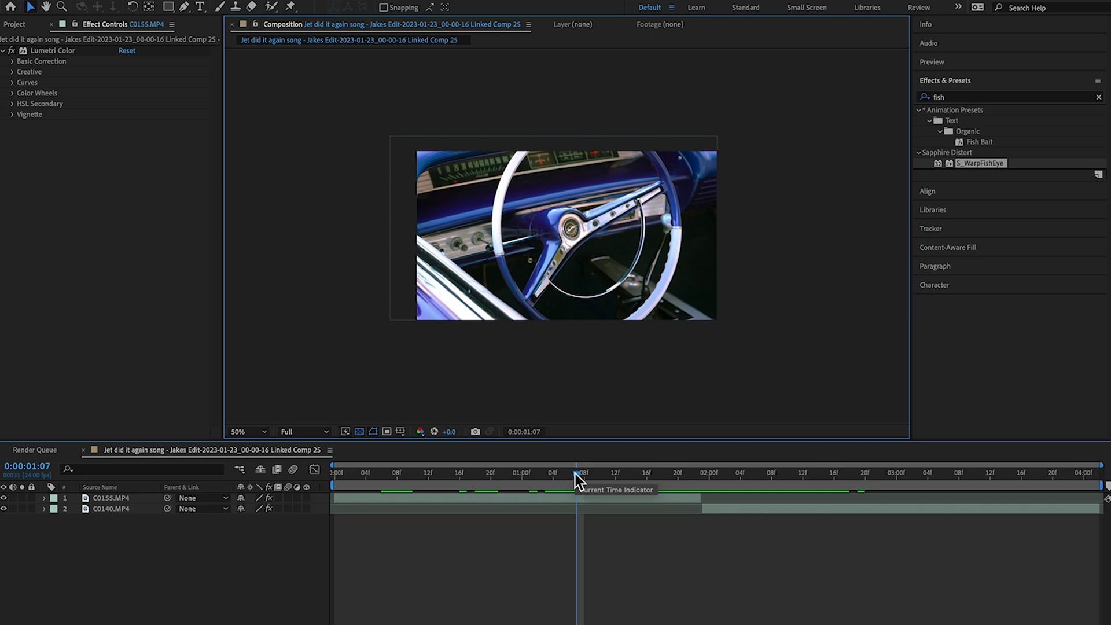
# Scale the C0155.MP4 steering-wheel layer up proportionally to fill the frame, guided by the proportional grid.
pyautogui.moveTo(682, 473); pyautogui.dragTo(692, 474)
pyautogui.click(691, 497)
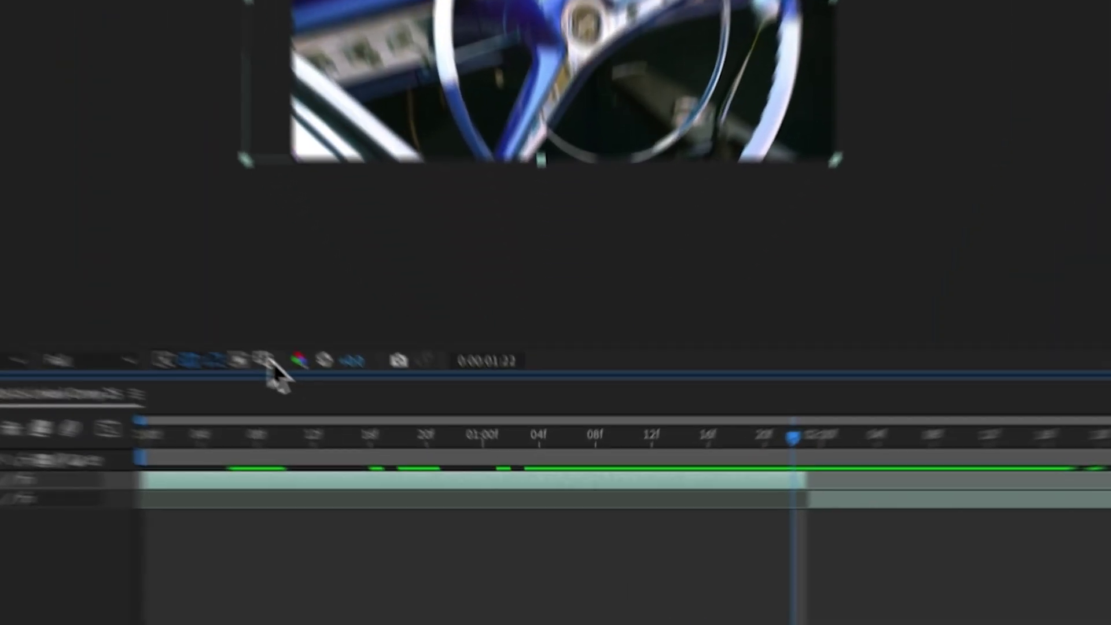
pyautogui.click(400, 431)
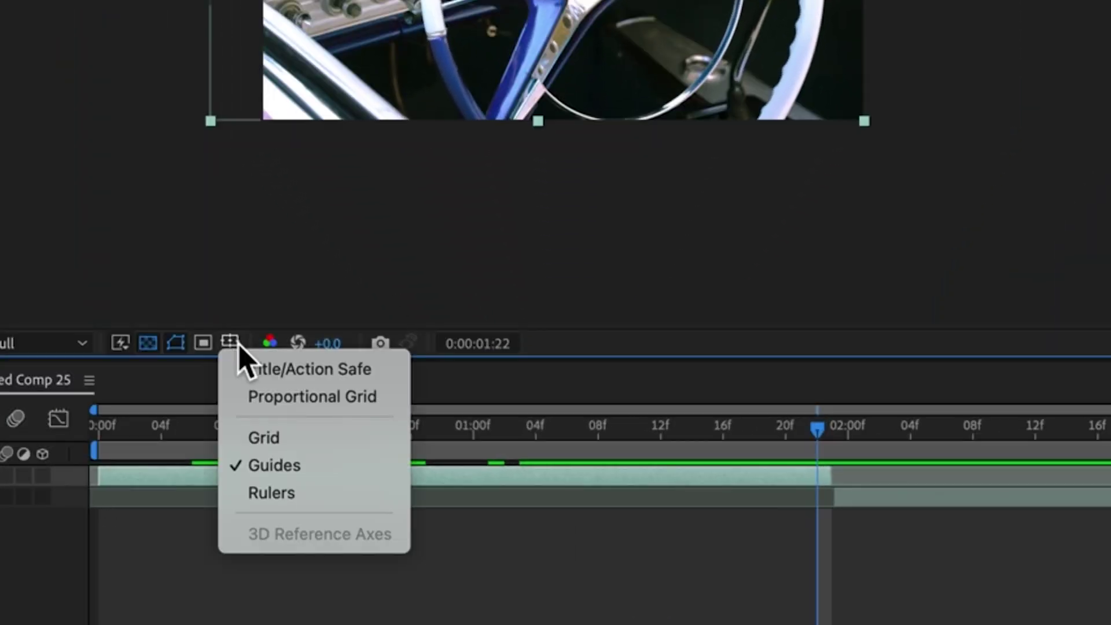
pyautogui.click(280, 395)
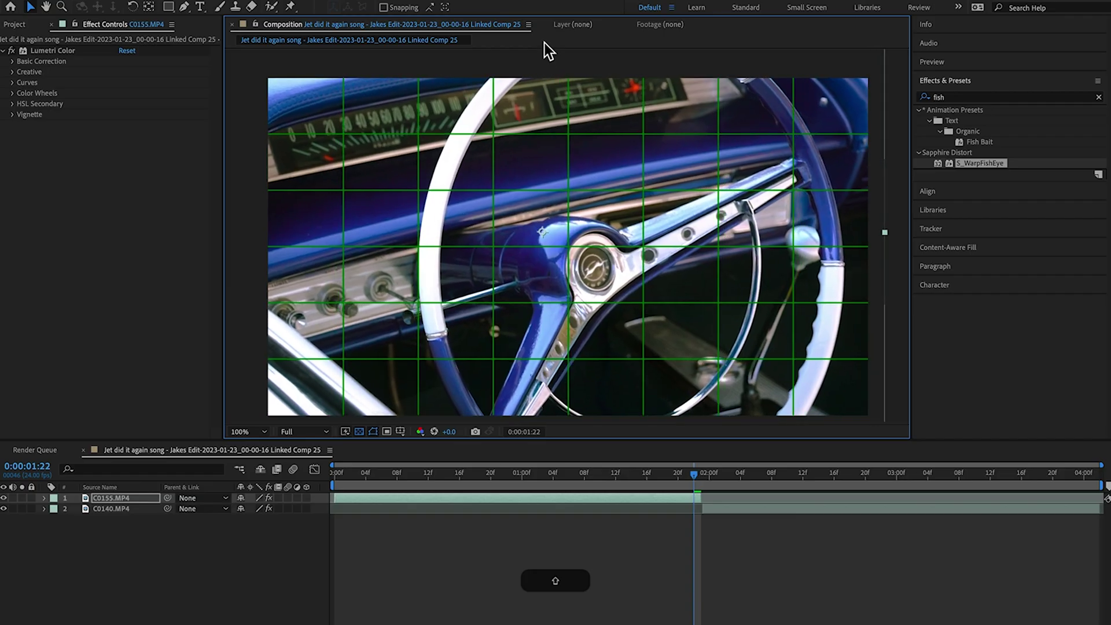
pyautogui.hotkey('shift', 'Up')
pyautogui.hotkey('shift', 'Up')
pyautogui.hotkey('shift', 'Left')
pyautogui.hotkey('shift', 'Left')
pyautogui.hotkey('shift', 'Left')
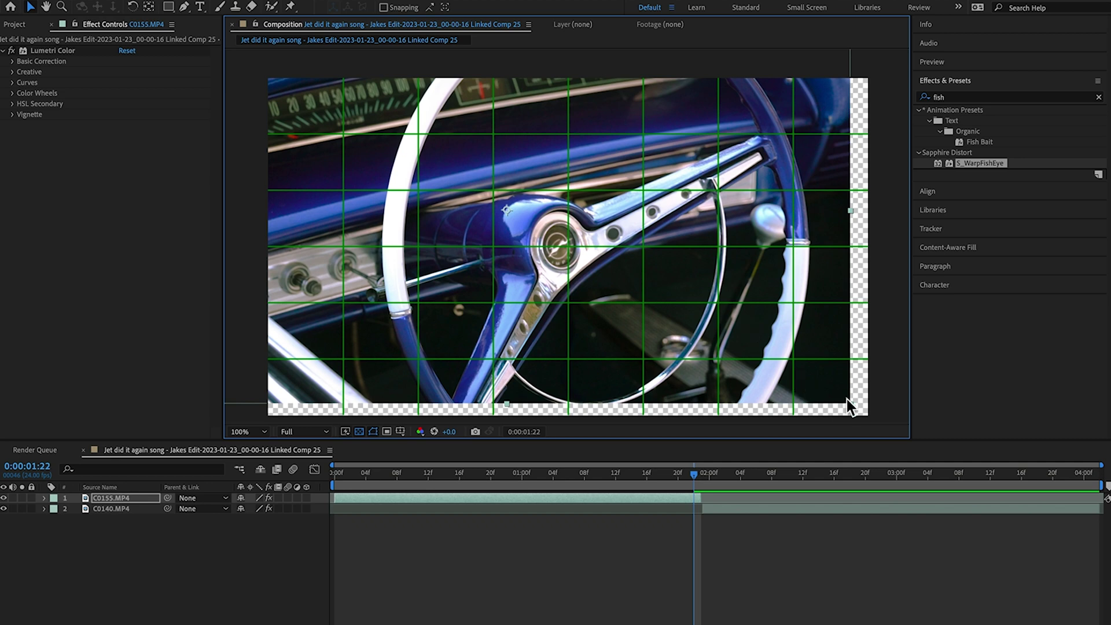
pyautogui.moveTo(846, 398); pyautogui.dragTo(871, 420)
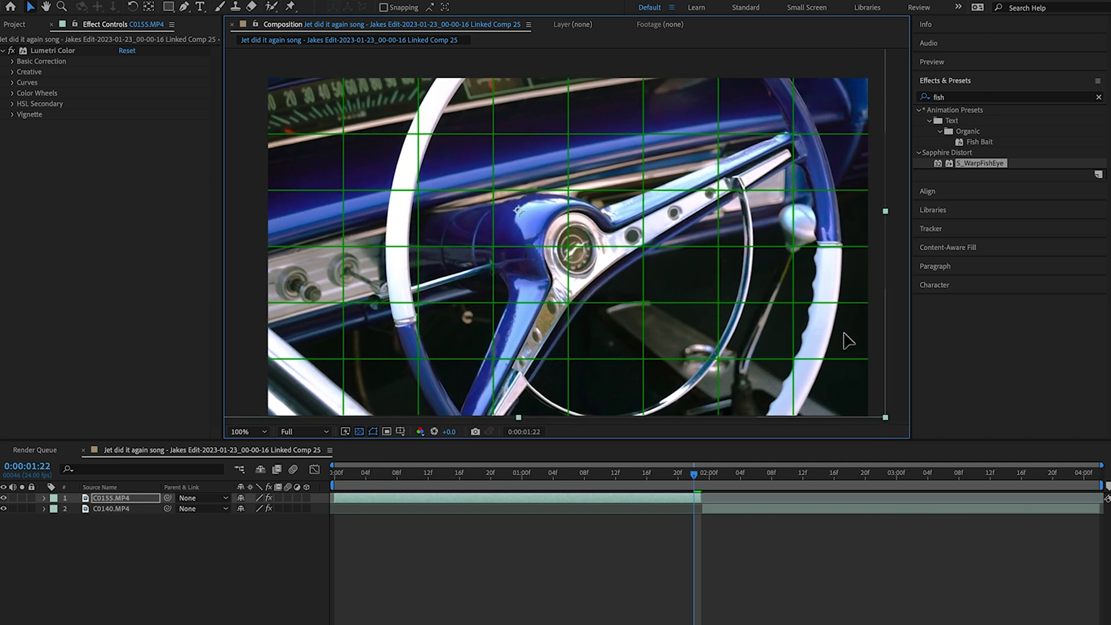
# Turn off the proportional grid and split C0155.MP4 at 0:00:01:22.
pyautogui.click(401, 430)
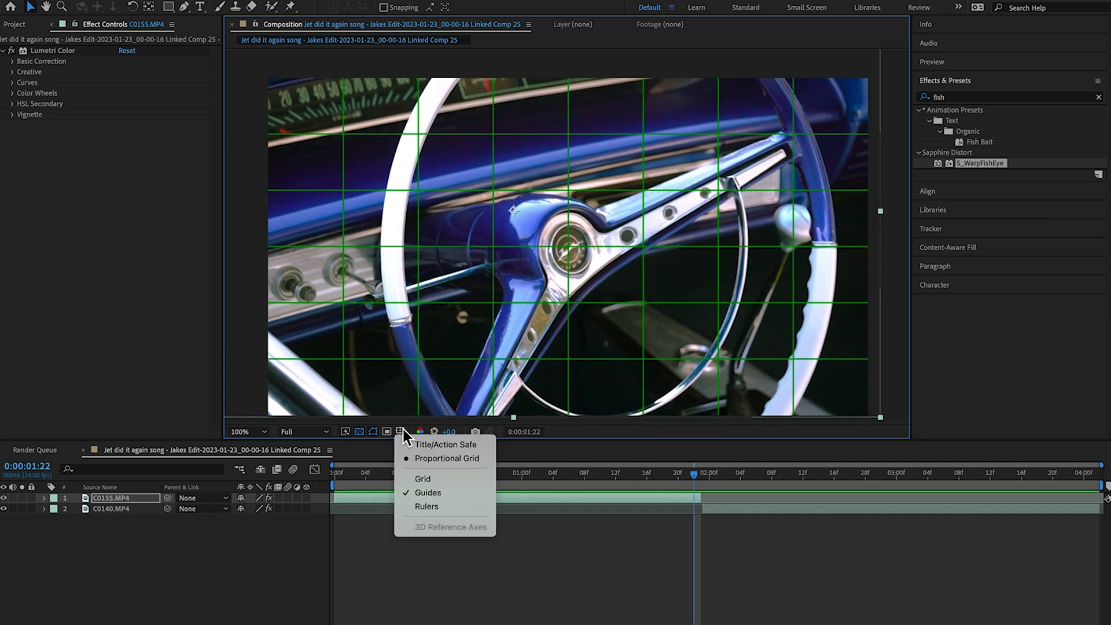
pyautogui.click(424, 458)
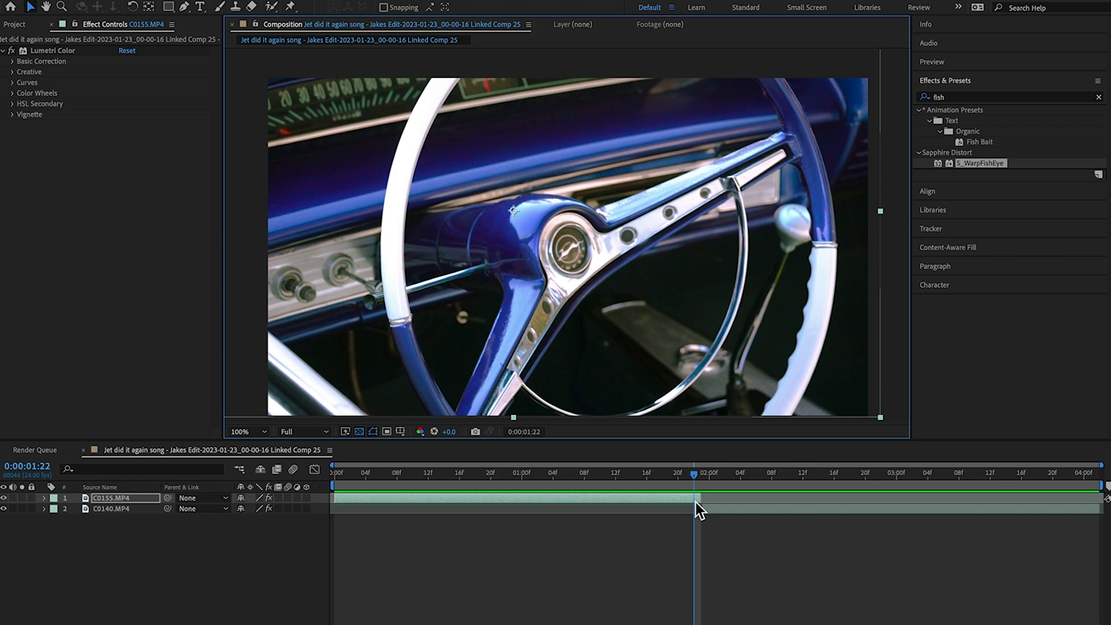
pyautogui.press('shift+super+d')
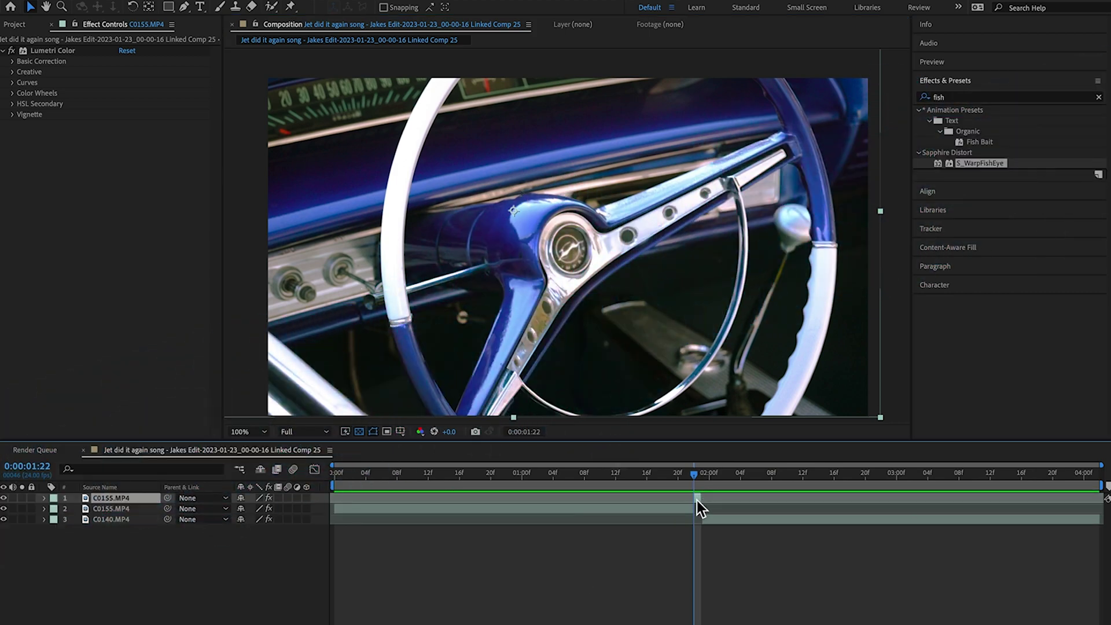
# Freeze the top C0155.MP4 layer on the current frame and extend it to about 0:00:03:20.
pyautogui.rightClick(696, 500)
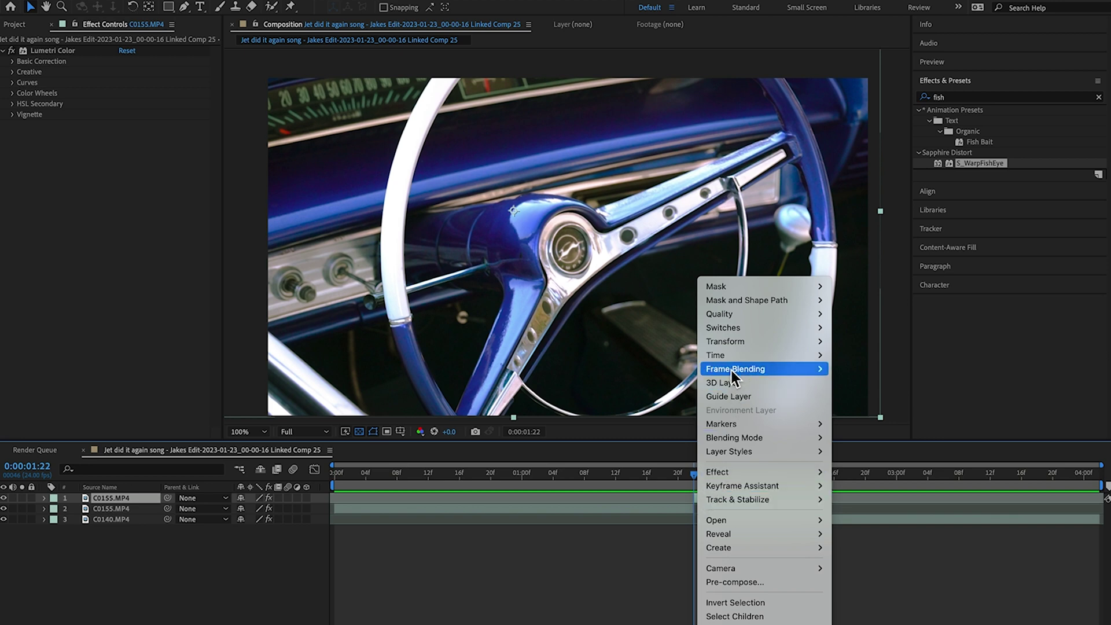
pyautogui.moveTo(728, 357)
pyautogui.click(869, 395)
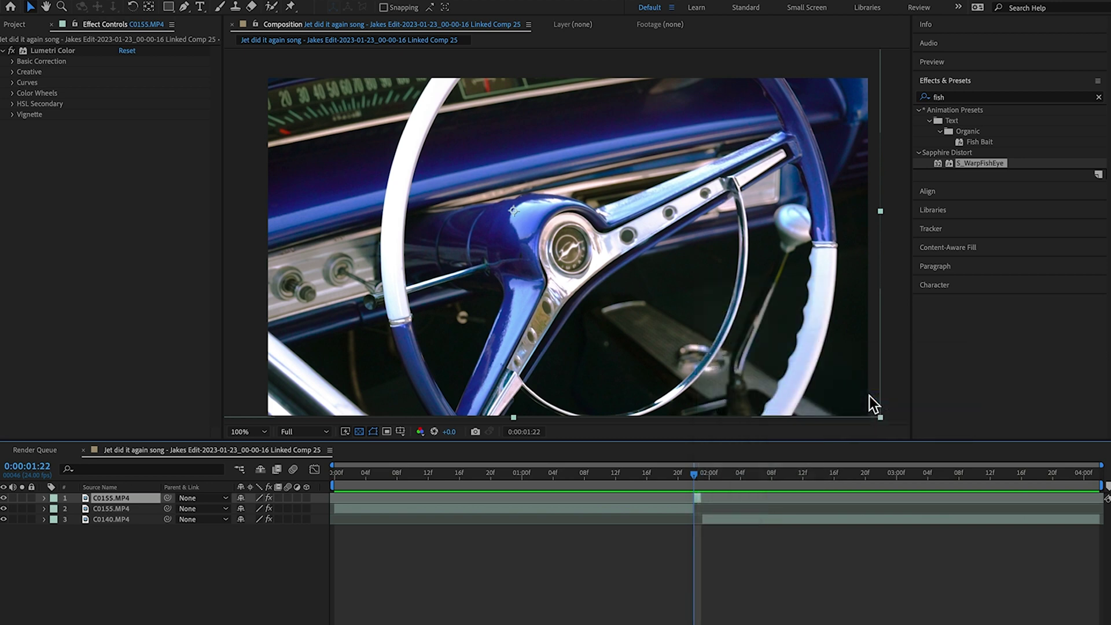
pyautogui.moveTo(710, 496); pyautogui.dragTo(1046, 508)
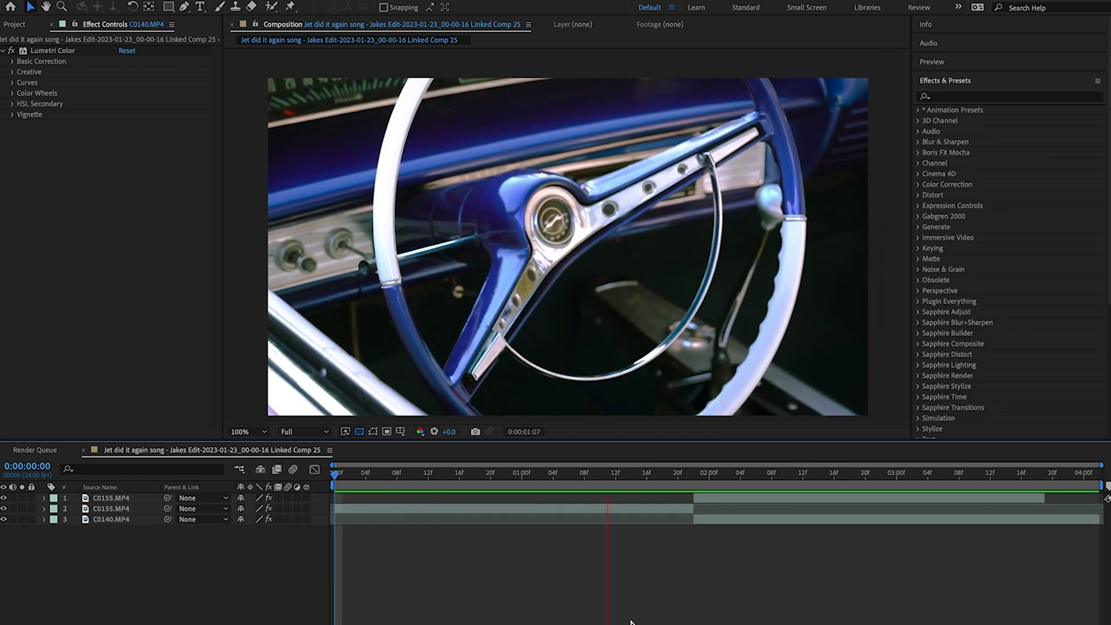
pyautogui.press('space')
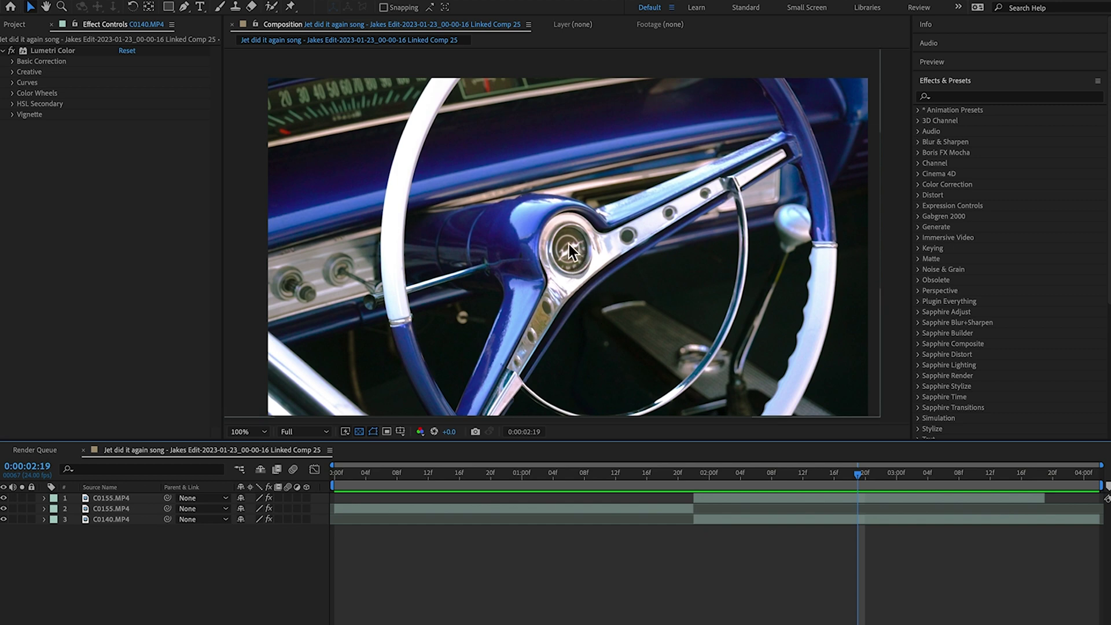
pyautogui.click(710, 496)
pyautogui.press('i')
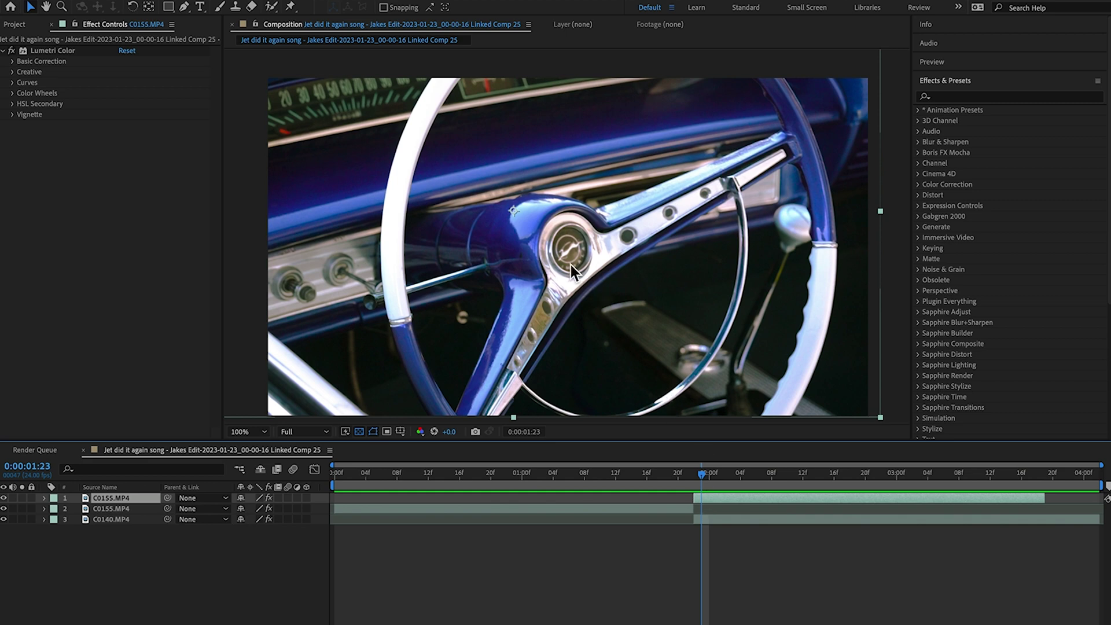
pyautogui.scroll(3, 571, 265)
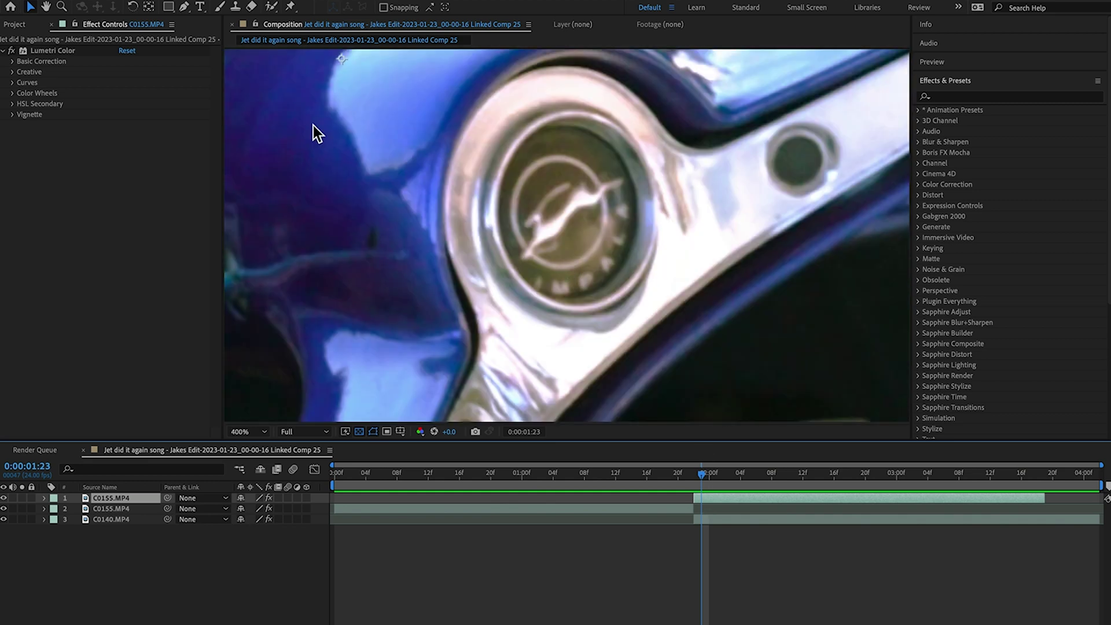
# Draw a closed Pen-tool mask around the horn cap on the top layer.
pyautogui.click(184, 7)
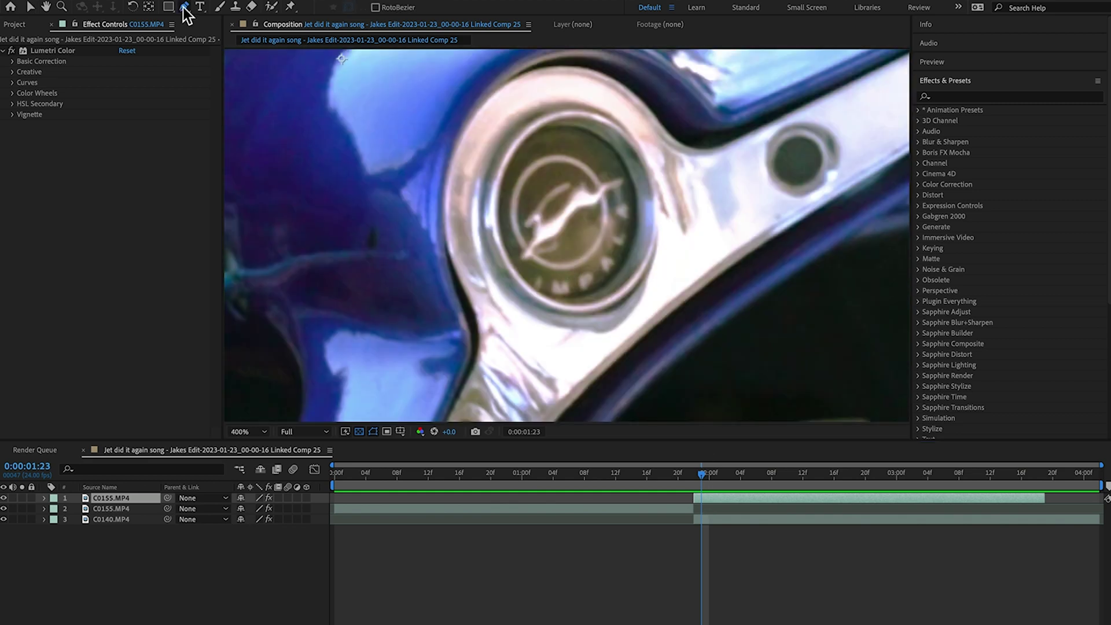
pyautogui.click(537, 130)
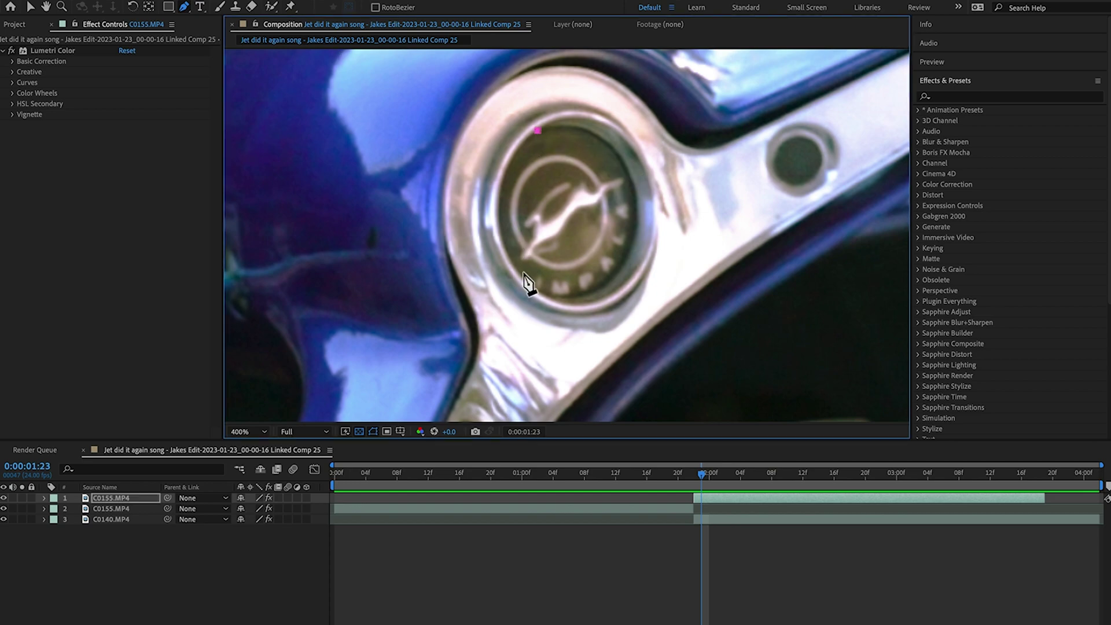
pyautogui.click(524, 281)
pyautogui.moveTo(524, 281); pyautogui.dragTo(587, 351)
pyautogui.moveTo(633, 187); pyautogui.dragTo(514, 143)
pyautogui.scroll(-6, 468, 230)
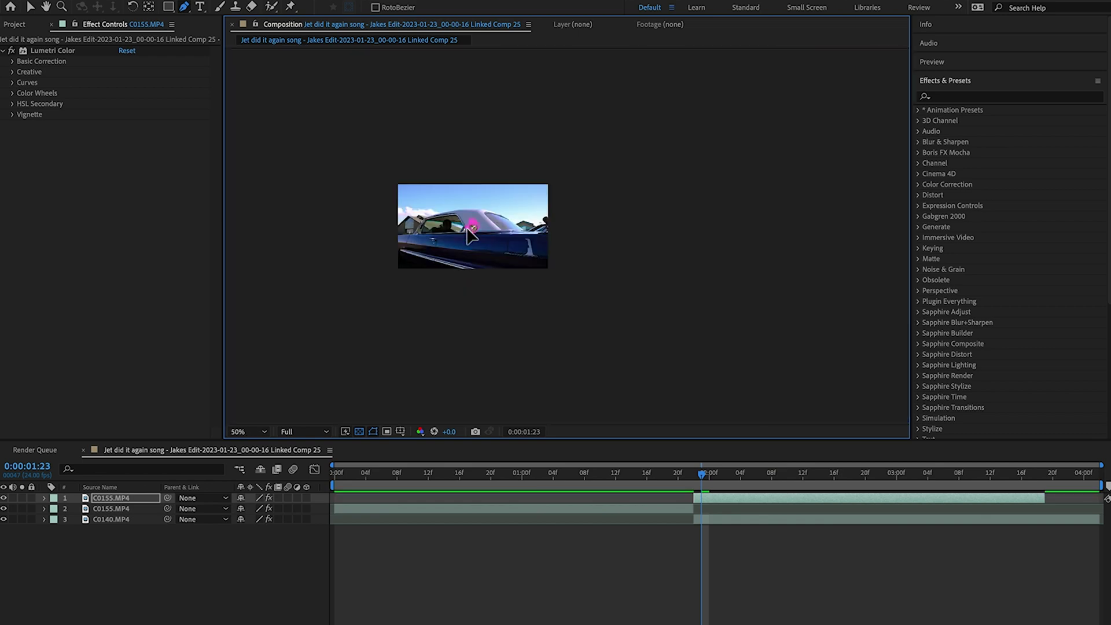
pyautogui.scroll(2, 467, 231)
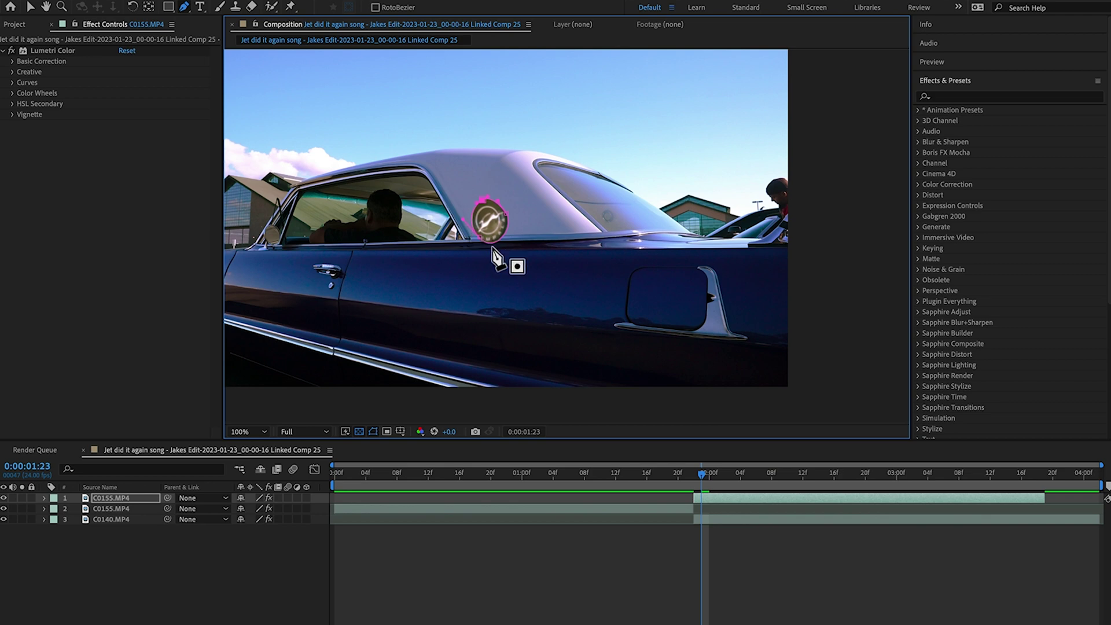
# Set Mask 1 to Inverted so the horn cap is cut out of the wheel.
pyautogui.press('h')
pyautogui.moveTo(405, 241); pyautogui.dragTo(523, 241)
pyautogui.press('v')
pyautogui.click(44, 498)
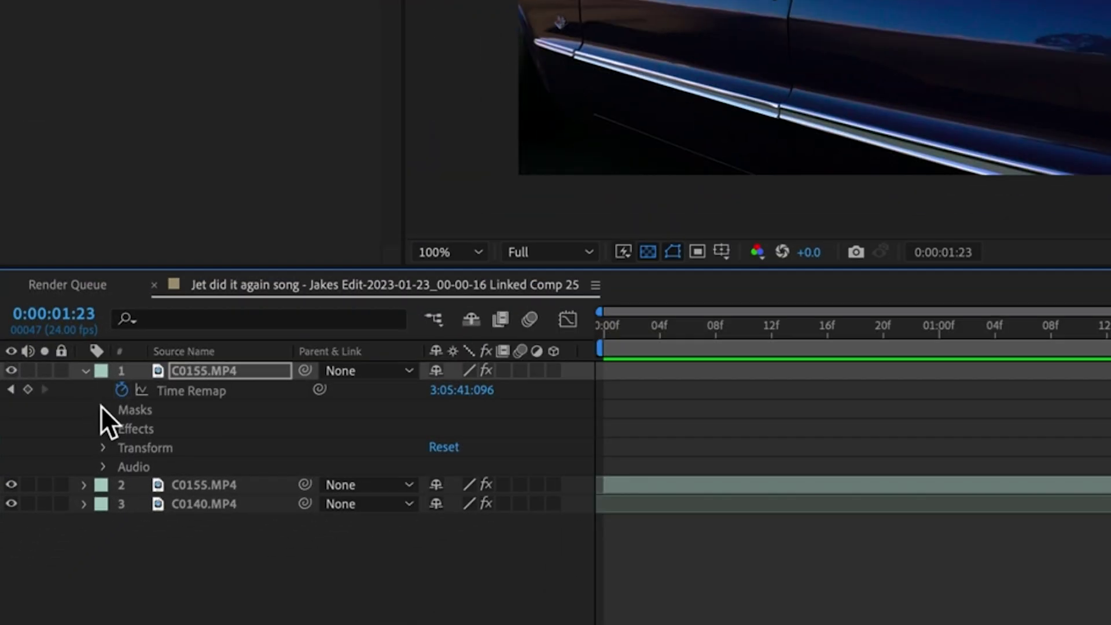
pyautogui.click(104, 409)
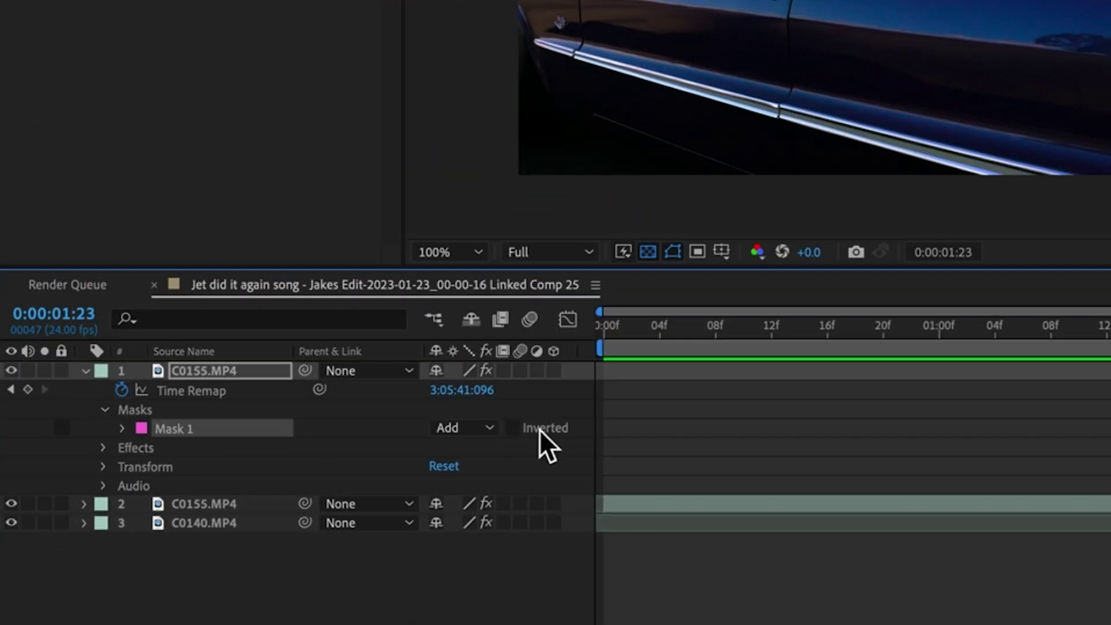
pyautogui.click(931, 401)
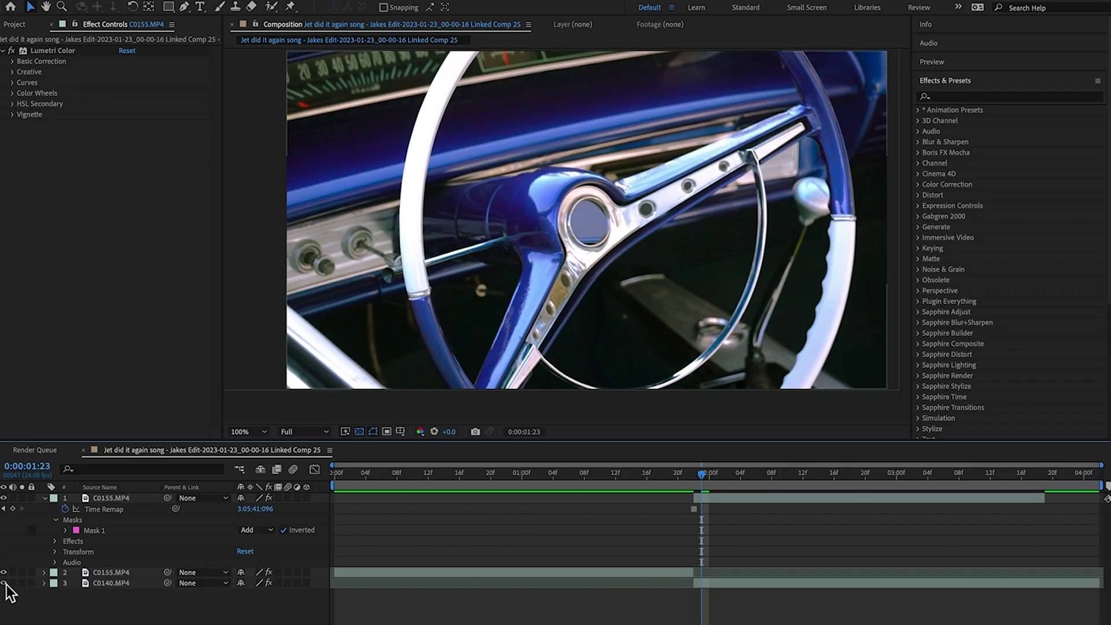
# Hide layer 3, duplicate the masked top layer, and un-invert its Mask 1 to keep only the horn cap.
pyautogui.click(3, 582)
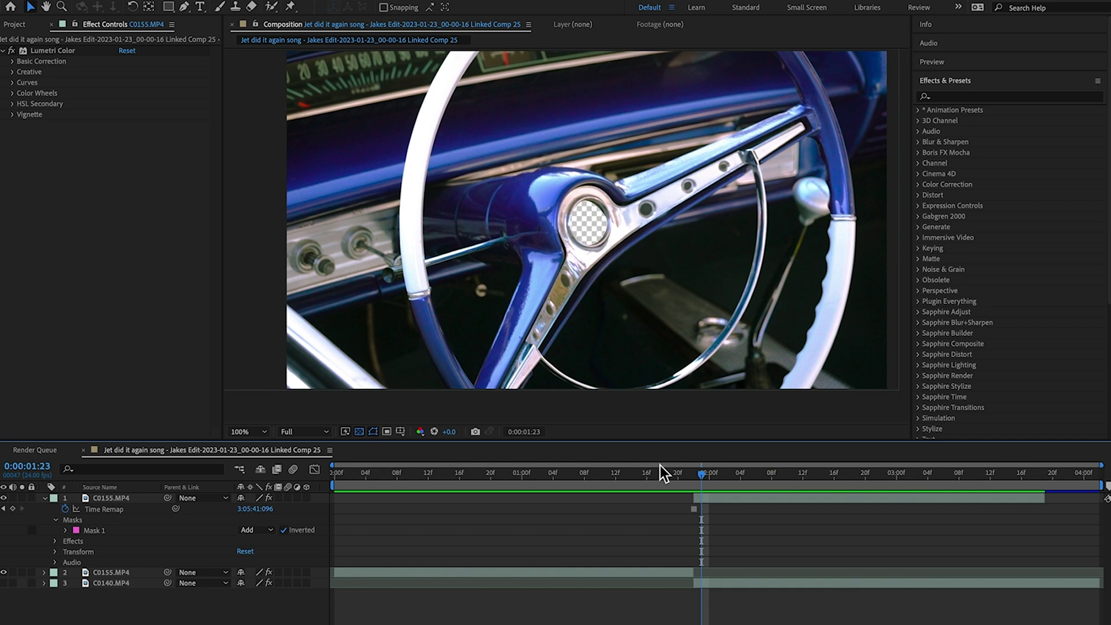
pyautogui.click(685, 498)
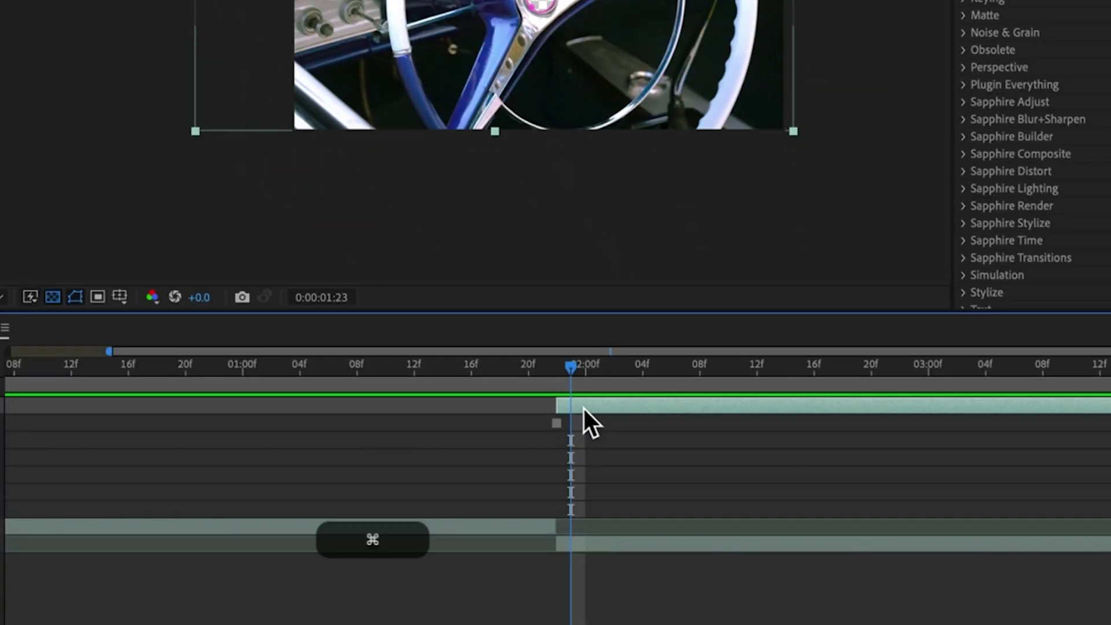
pyautogui.press('super+d')
pyautogui.click(44, 508)
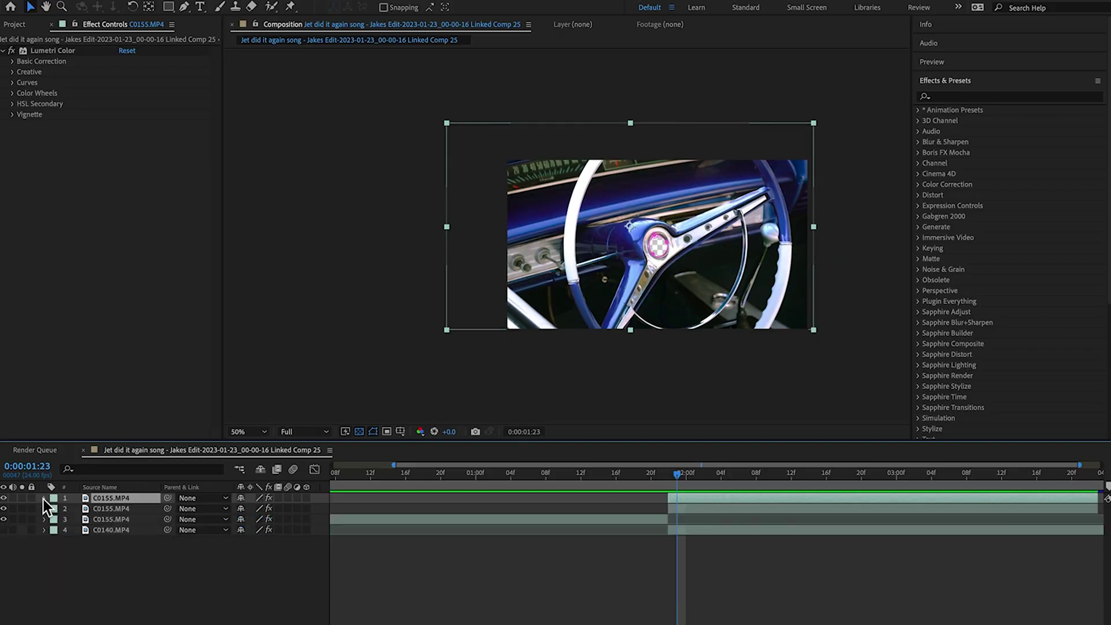
pyautogui.click(44, 498)
pyautogui.click(55, 519)
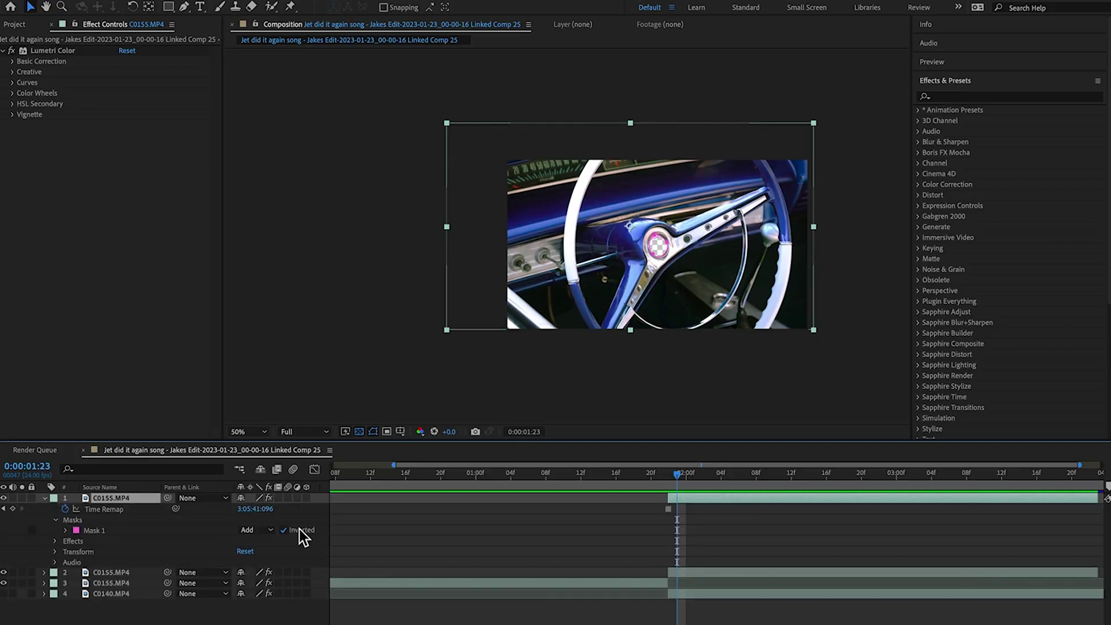
pyautogui.click(283, 530)
pyautogui.click(473, 534)
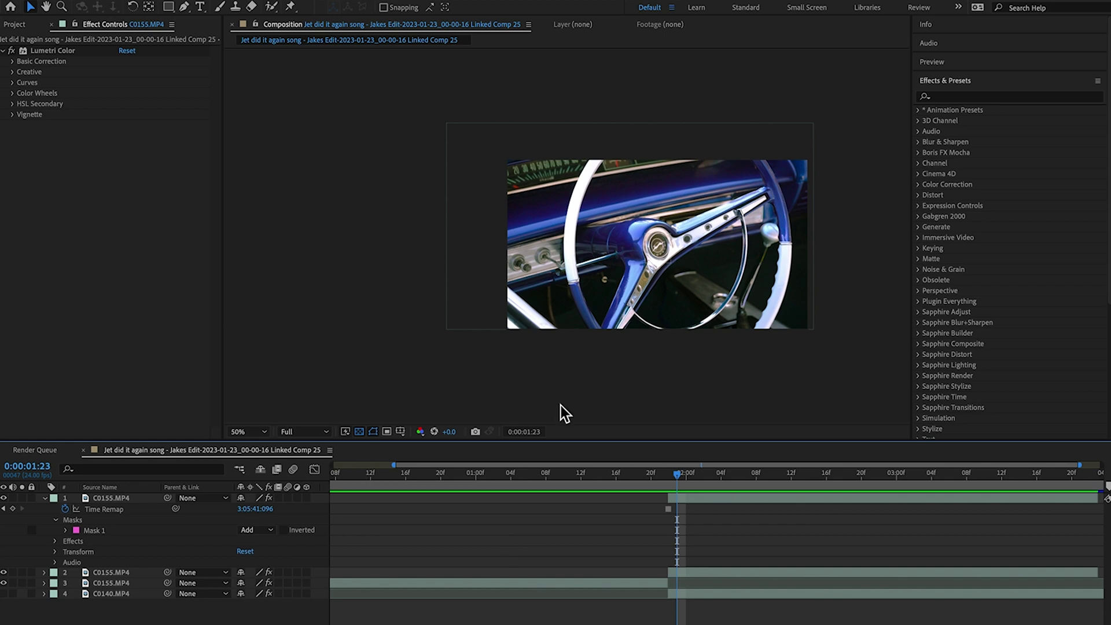
# Rename the new top layer to 'Cap'.
pyautogui.click(116, 499)
pyautogui.press('Return')
pyautogui.write('Cap')
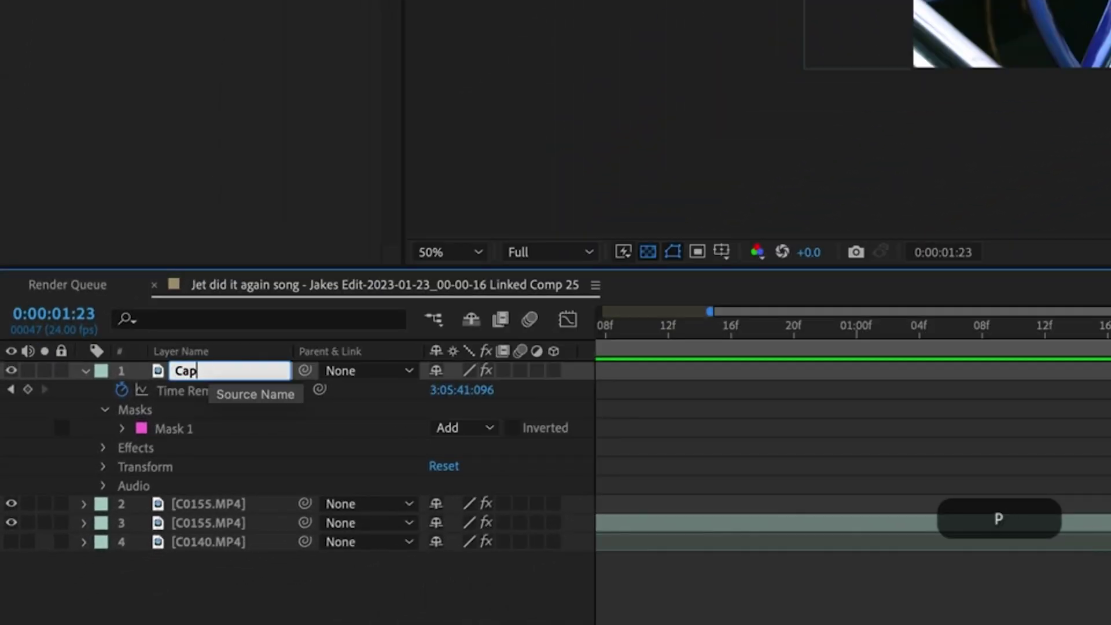
pyautogui.press('Return')
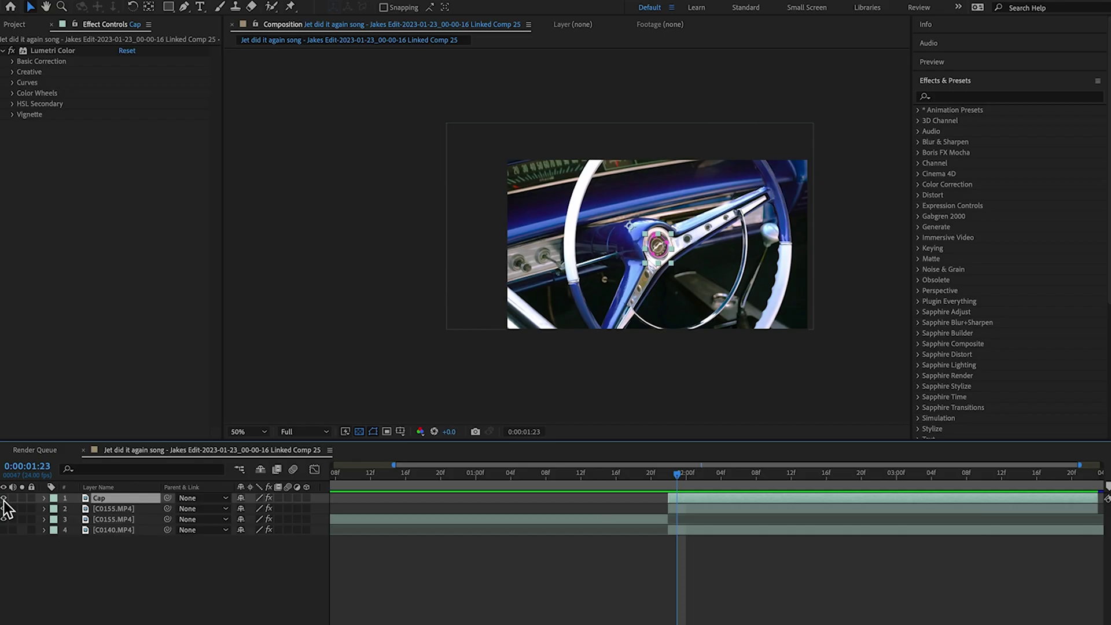
# Toggle the Cap layer's visibility off and on to check the patch, leaving it visible.
pyautogui.click(3, 499)
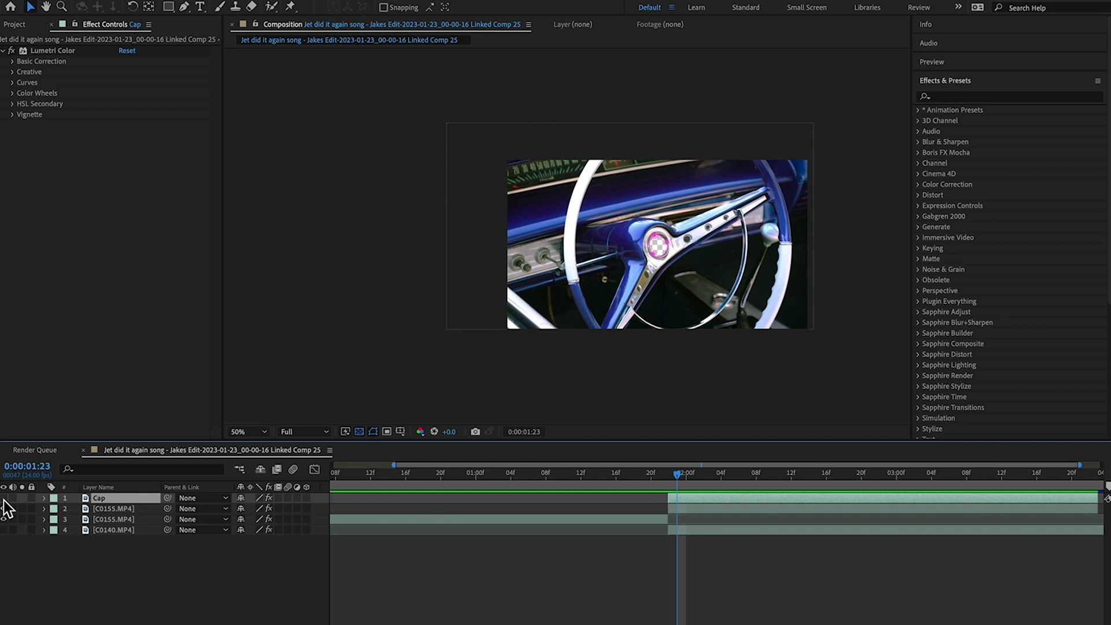
pyautogui.click(75, 599)
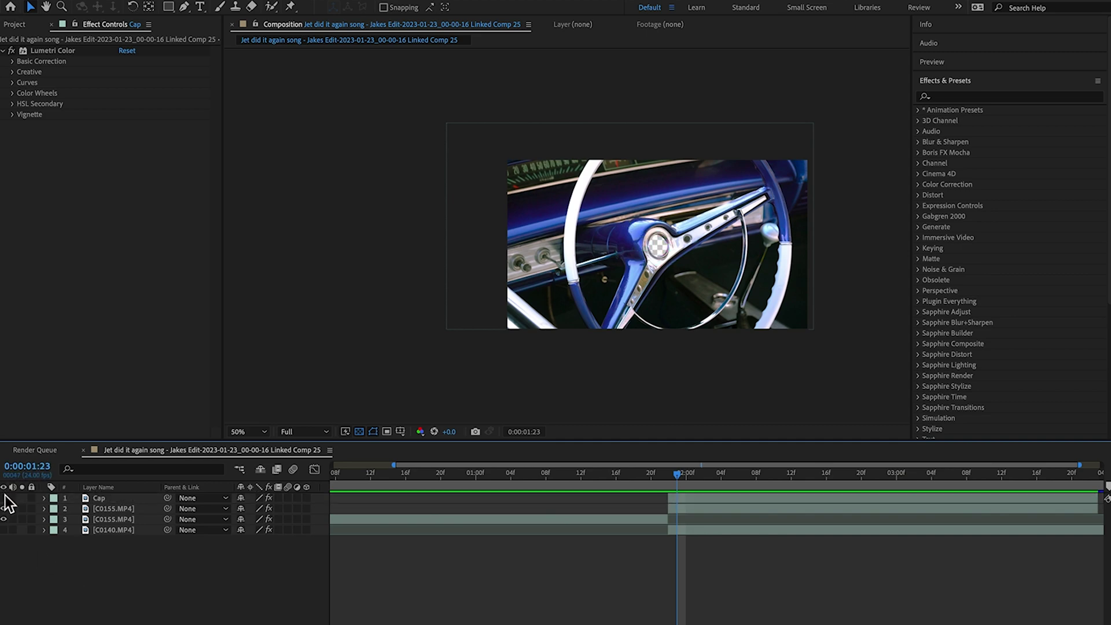
pyautogui.click(3, 497)
pyautogui.click(4, 497)
pyautogui.click(3, 497)
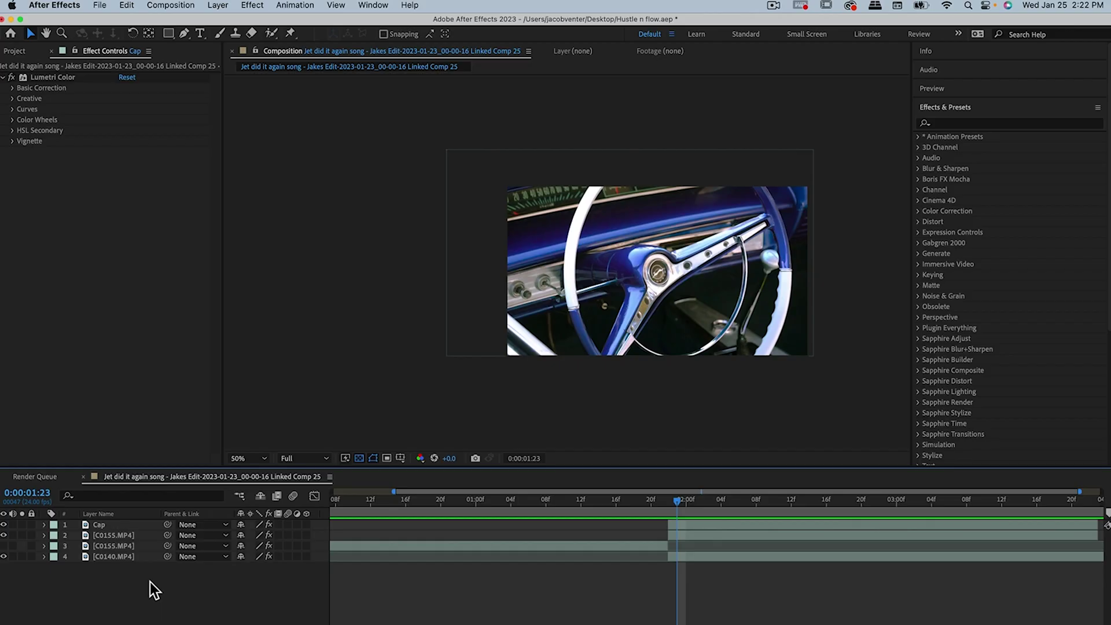
# Auto-trace the Cap layer's current frame onto a new 'Auto-traced Cap' layer.
pyautogui.click(104, 526)
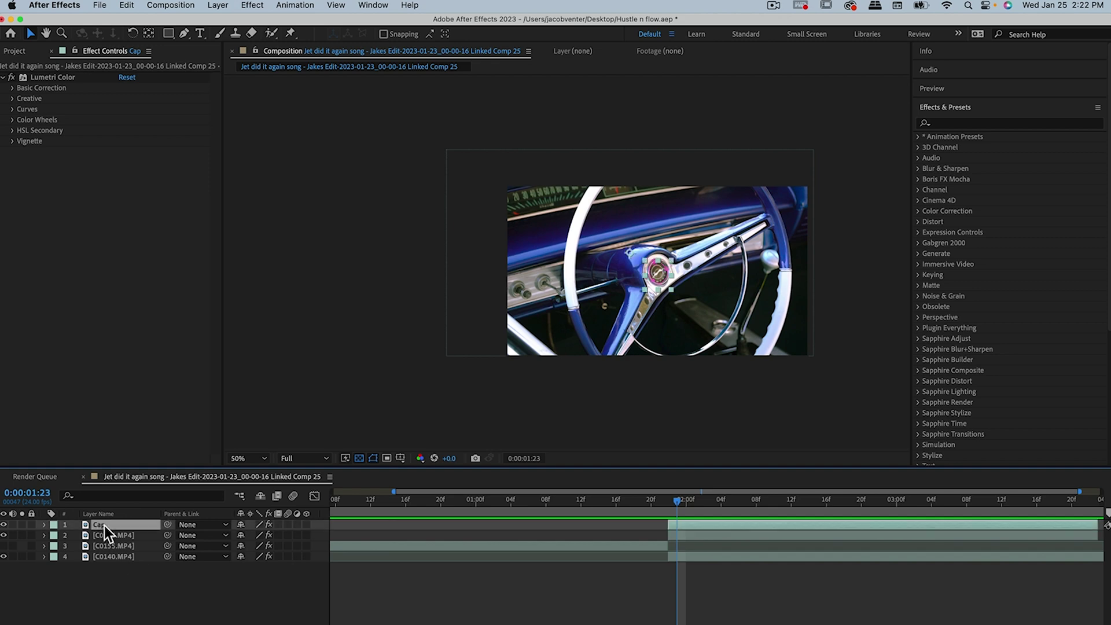
pyautogui.click(218, 6)
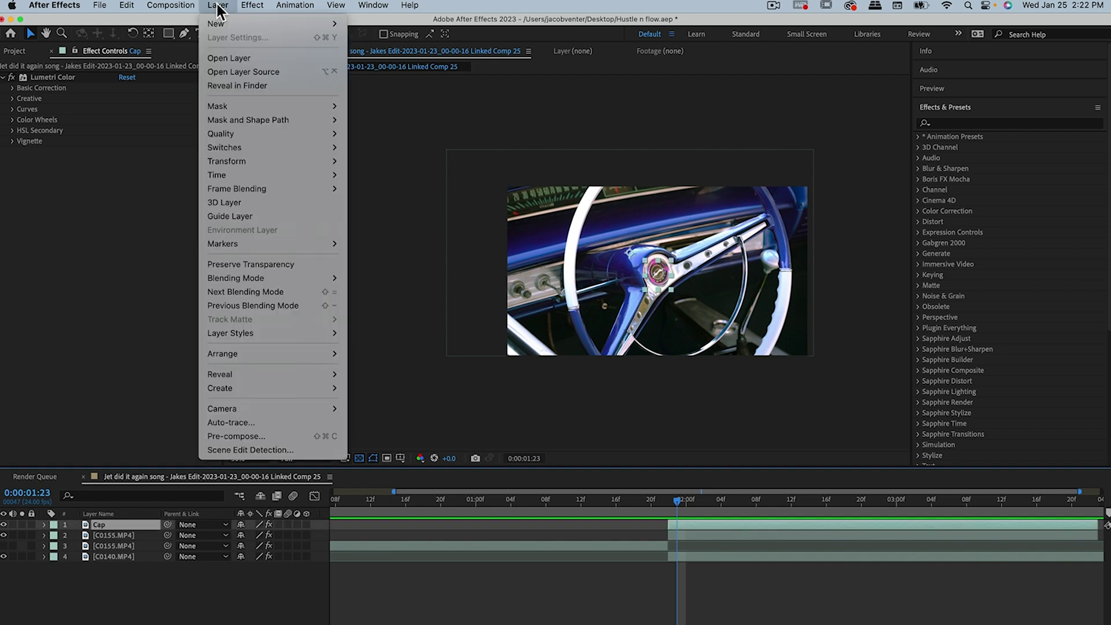
pyautogui.click(254, 423)
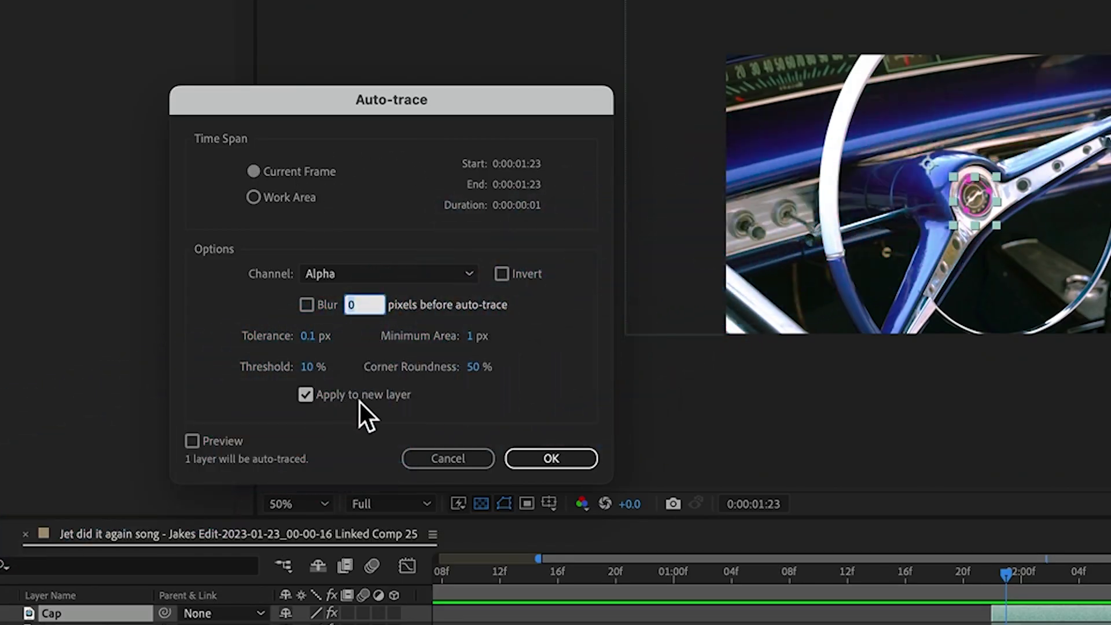
pyautogui.click(532, 457)
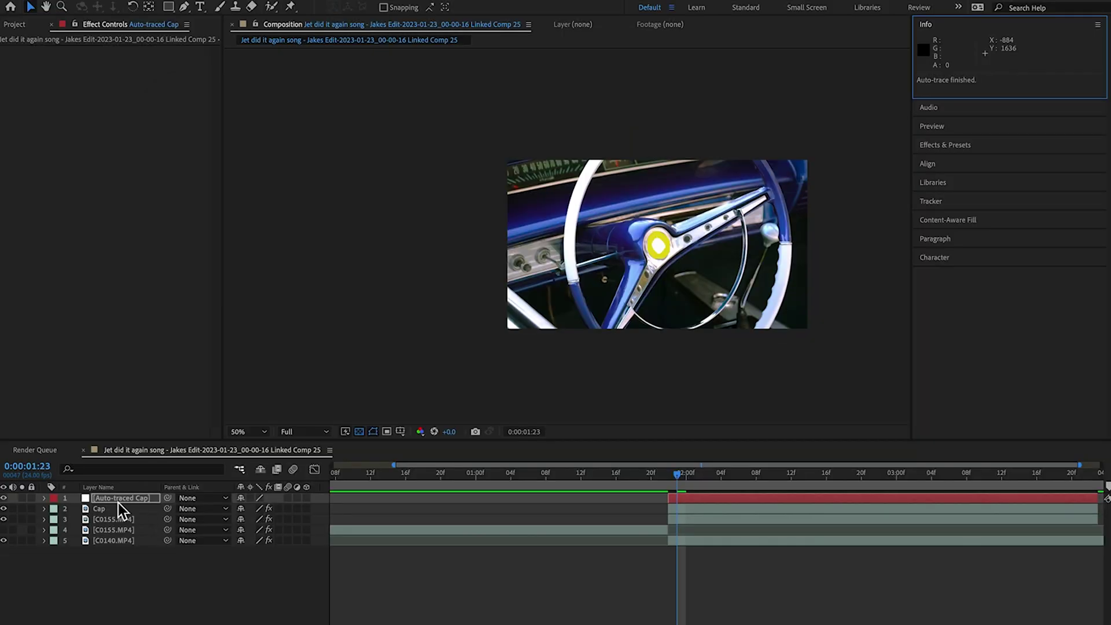
# Search Effects & Presets for 'sab' and apply Saber to the Auto-traced Cap layer.
pyautogui.click(136, 500)
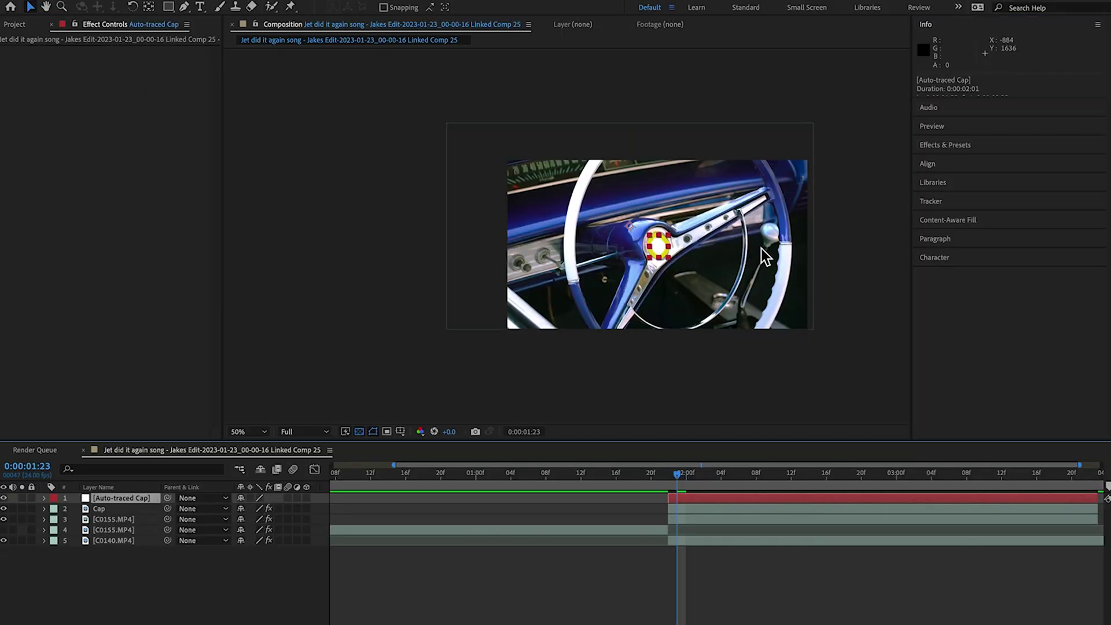
pyautogui.click(945, 144)
pyautogui.click(940, 100)
pyautogui.write('sab')
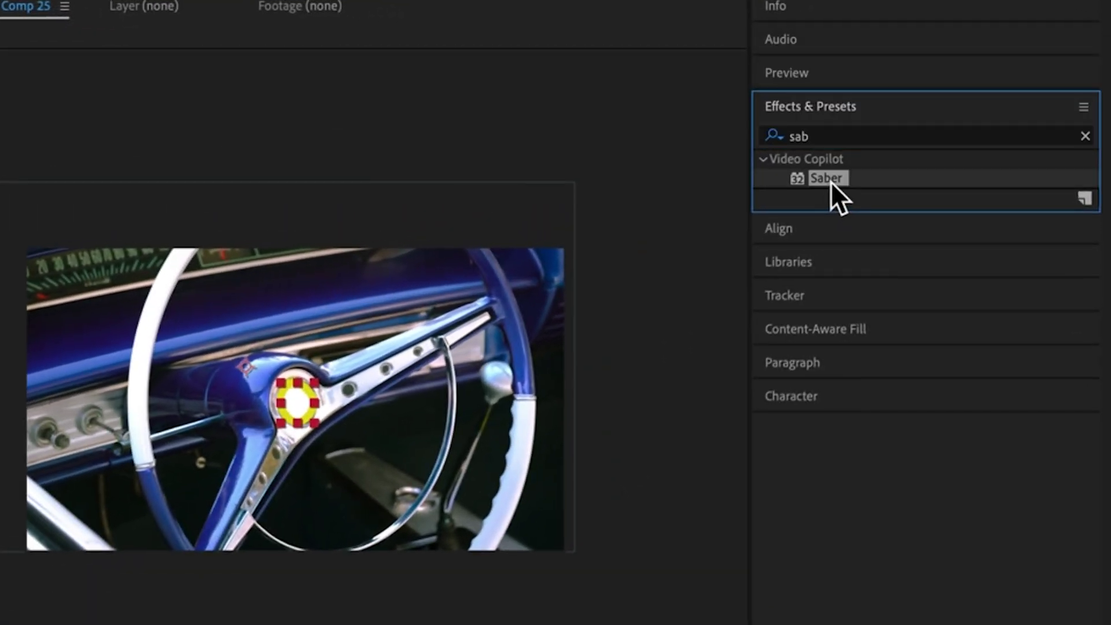
pyautogui.moveTo(832, 179)
pyautogui.mouseDown()
pyautogui.moveTo(633, 322)
pyautogui.moveTo(627, 595)
pyautogui.moveTo(762, 467)
pyautogui.mouseUp()
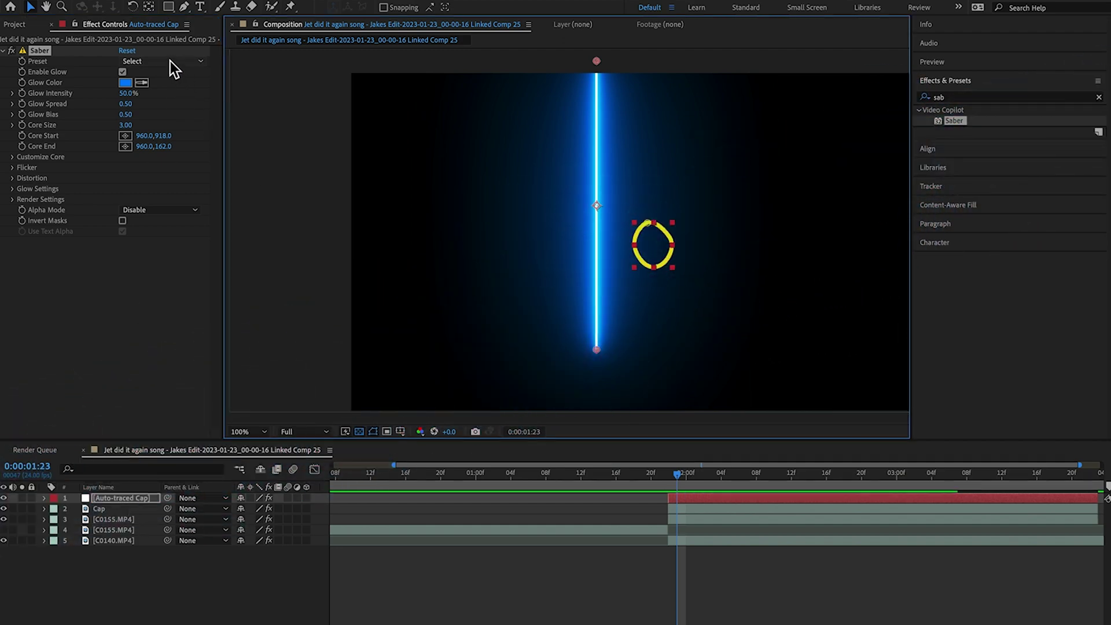
# Apply the Electric Saber preset and lower its Glow Spread.
pyautogui.click(170, 60)
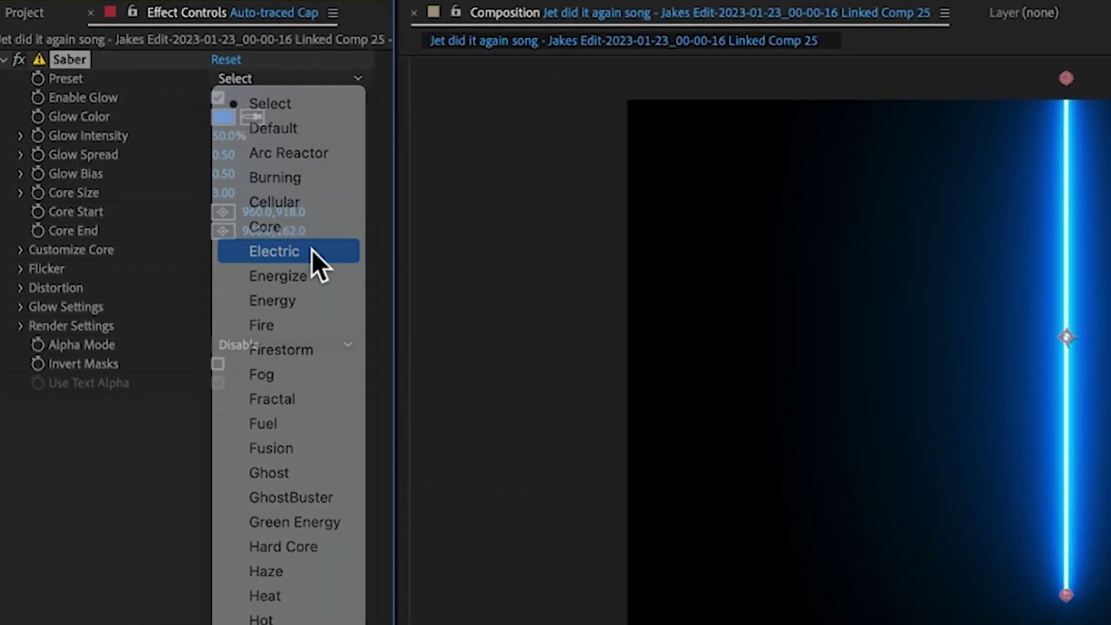
pyautogui.click(311, 249)
pyautogui.moveTo(225, 157); pyautogui.dragTo(185, 188)
# Set Saber's Core Type to Layer Masks and its Composite Settings to Transparent.
pyautogui.click(20, 249)
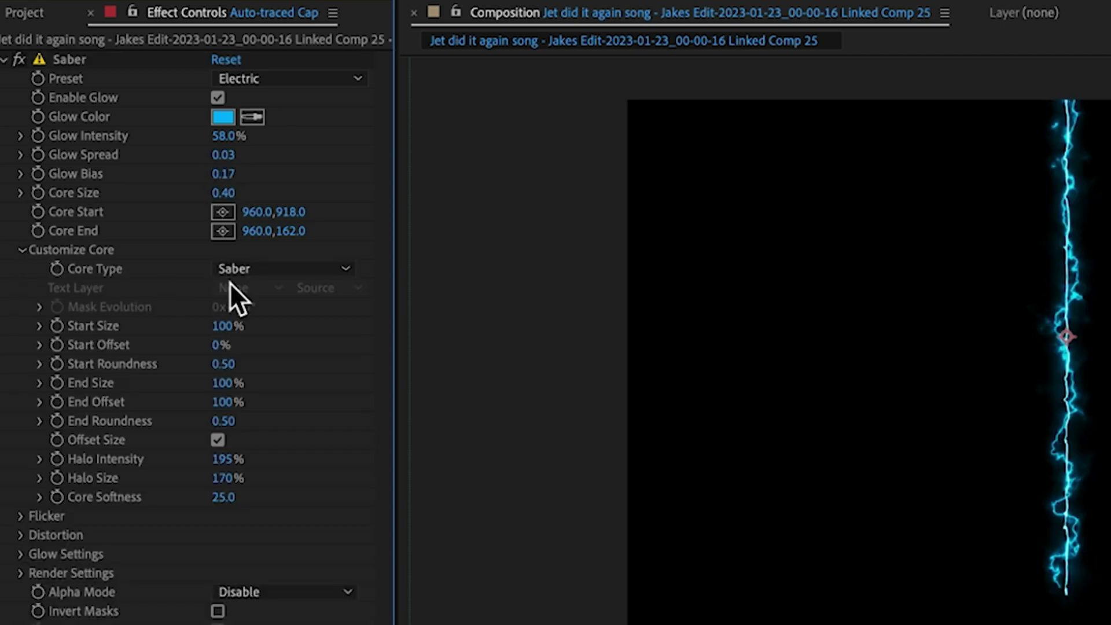
pyautogui.click(286, 267)
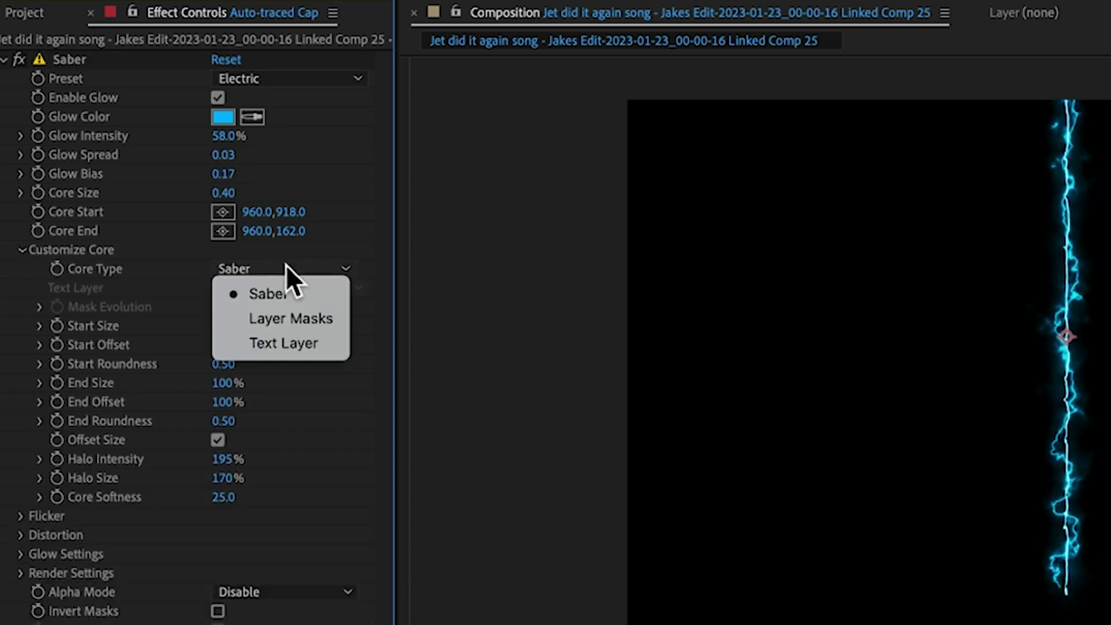
pyautogui.click(303, 317)
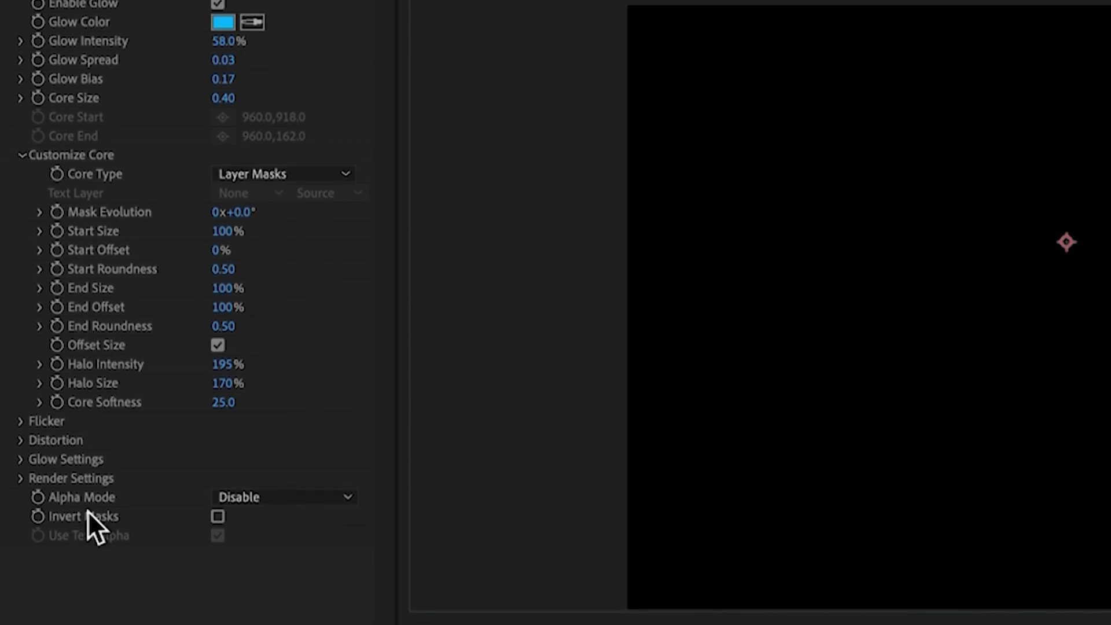
pyautogui.click(20, 478)
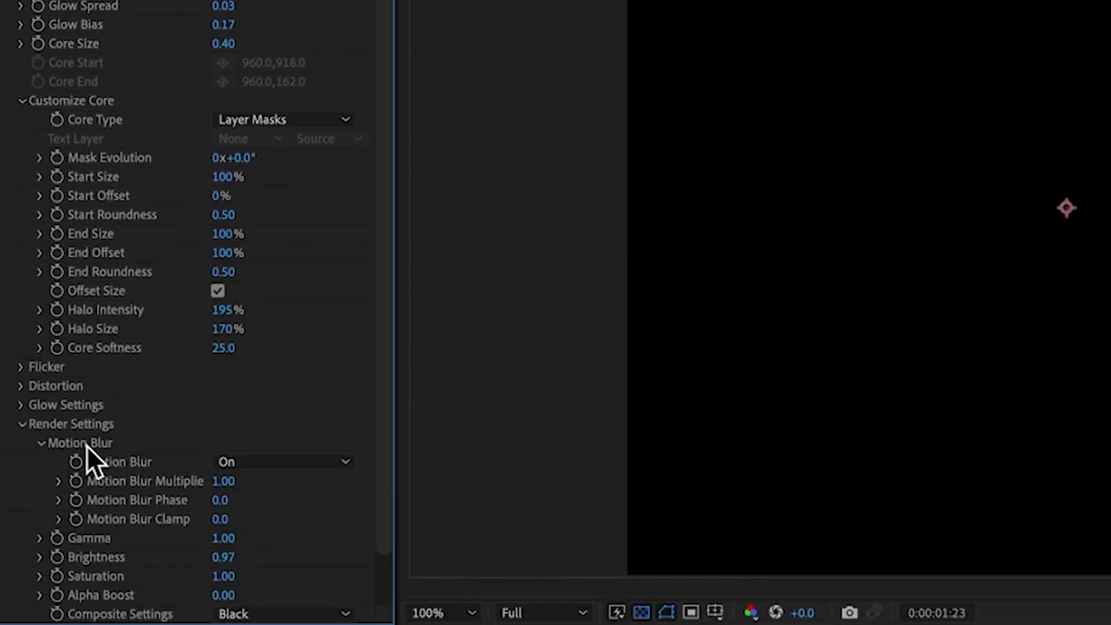
pyautogui.scroll(-3, 86, 448)
pyautogui.click(262, 554)
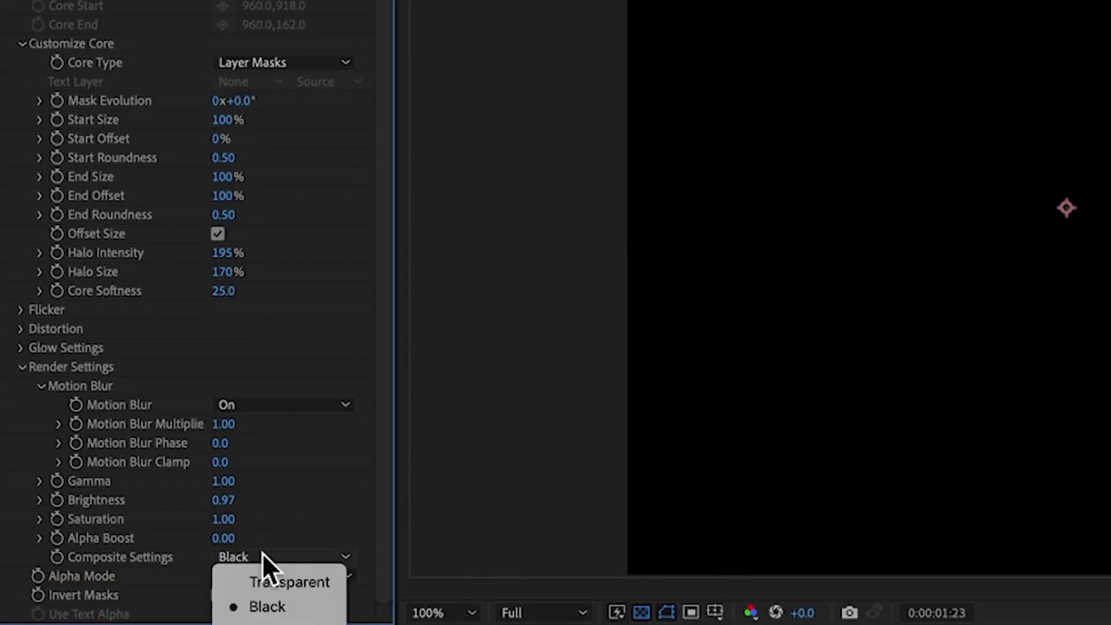
pyautogui.click(277, 581)
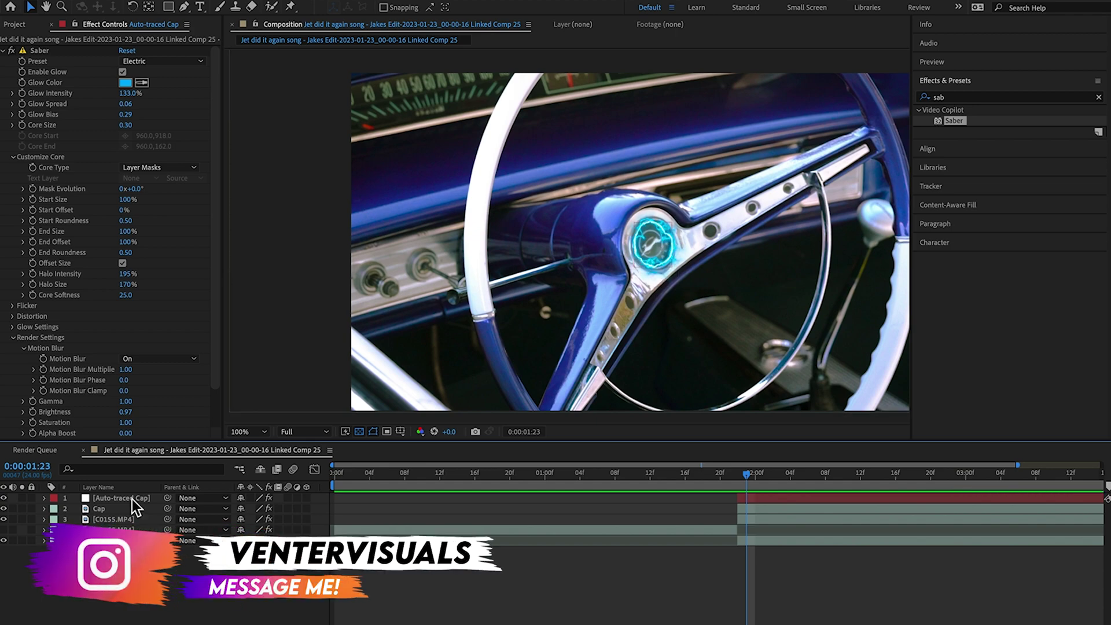
# Move the Auto-traced Cap layer beneath the Cap layer.
pyautogui.moveTo(131, 499); pyautogui.dragTo(141, 512)
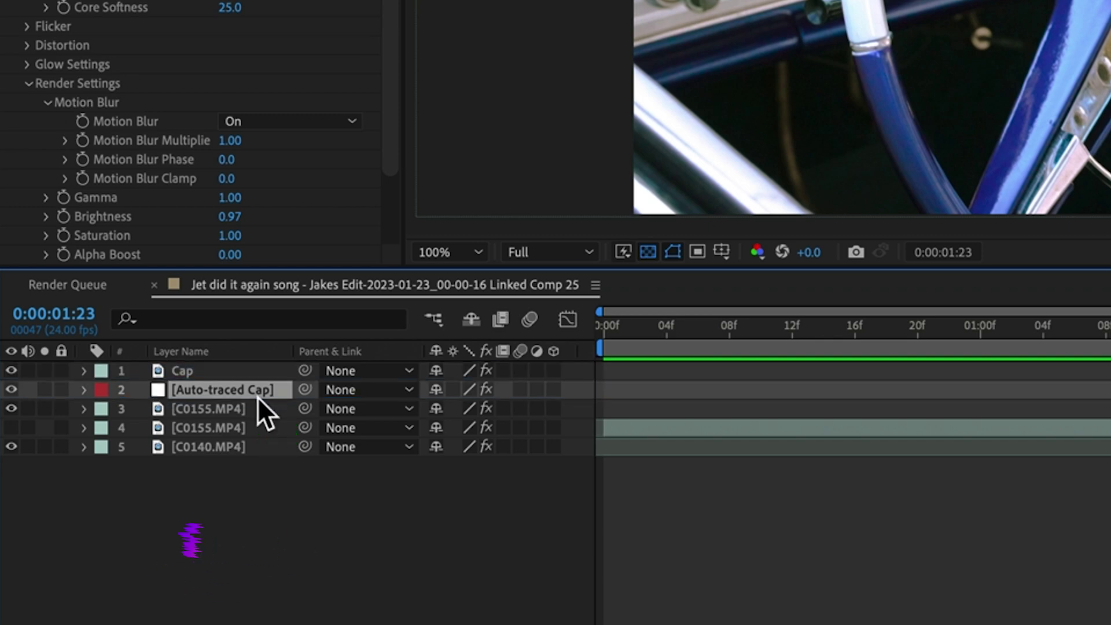
pyautogui.click(290, 533)
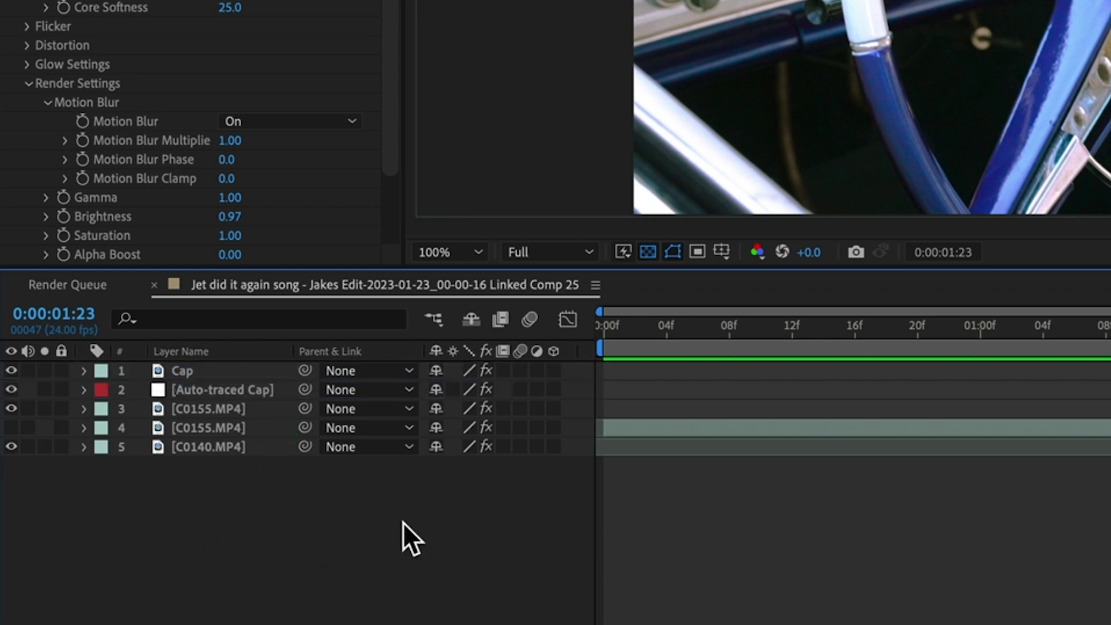
pyautogui.click(194, 391)
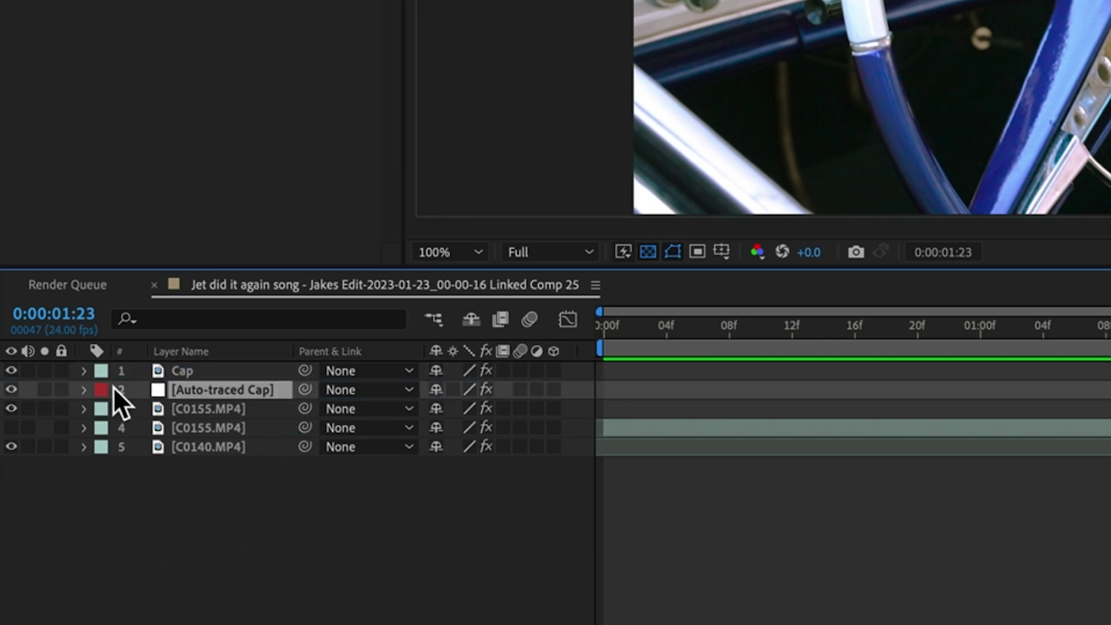
# Keyframe Saber's End Offset from 39% at 0:00:01:23 to 100% at 0:00:02:11.
pyautogui.click(84, 389)
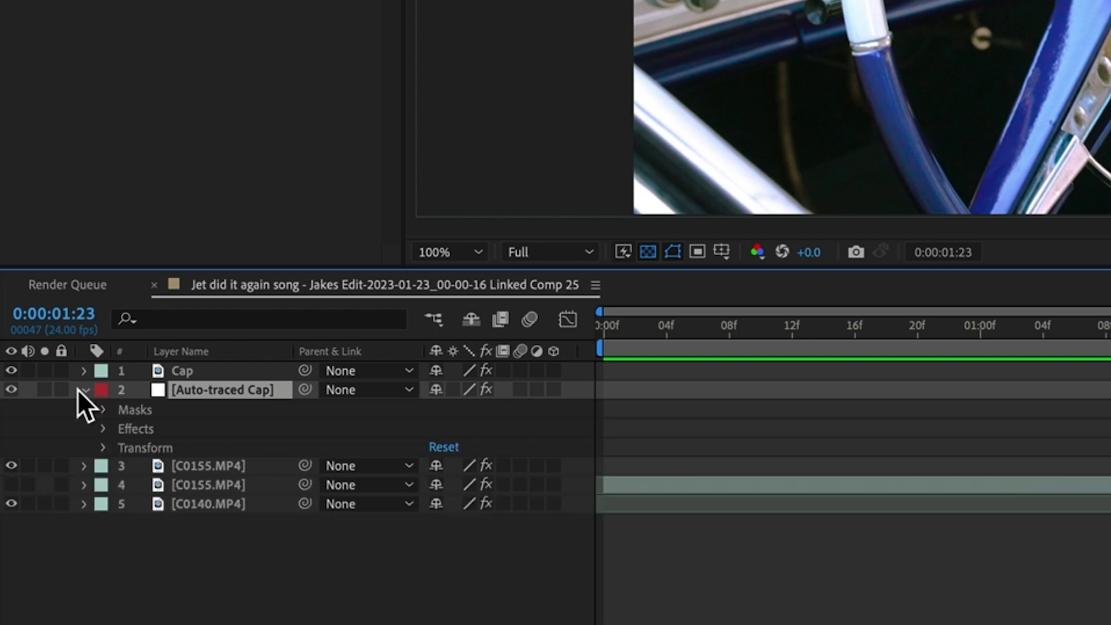
pyautogui.click(102, 428)
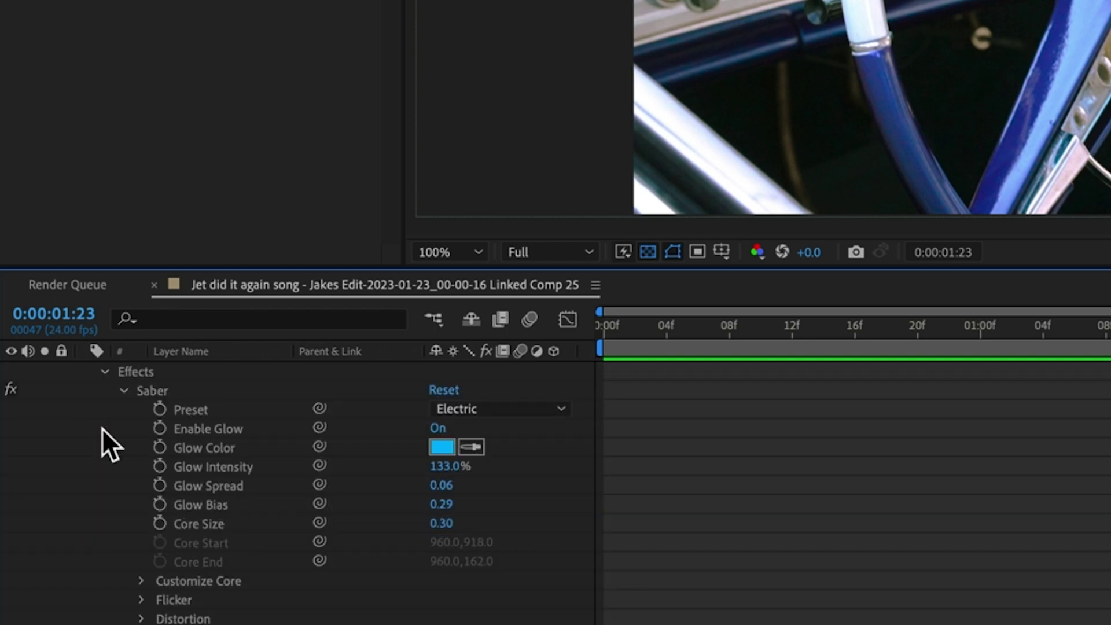
pyautogui.scroll(-3, 102, 428)
pyautogui.click(141, 485)
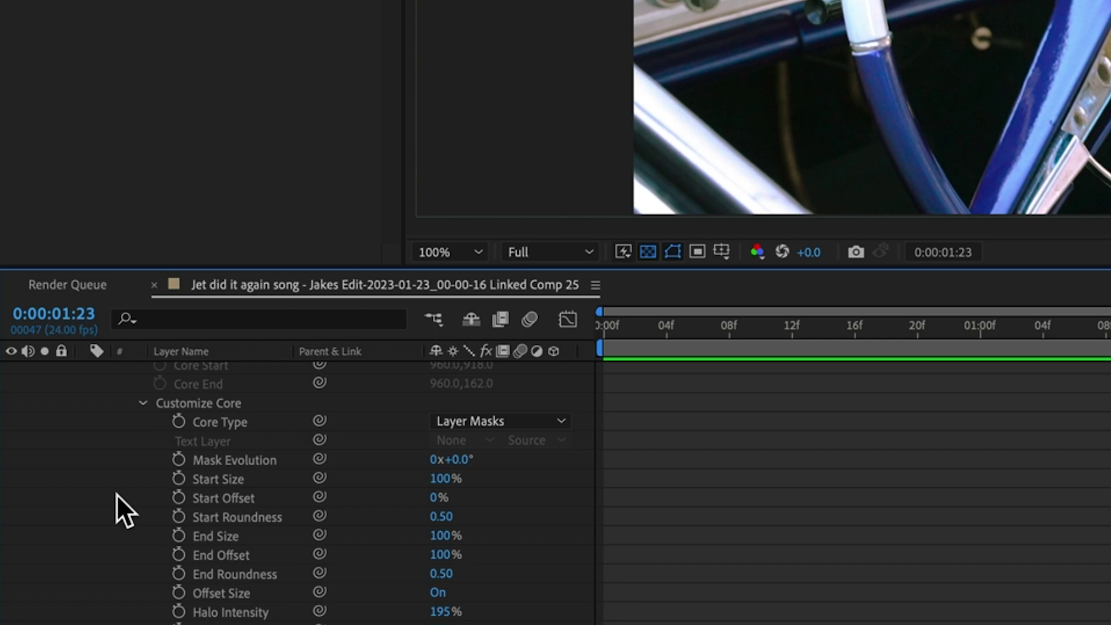
pyautogui.scroll(-2, 117, 495)
pyautogui.click(175, 498)
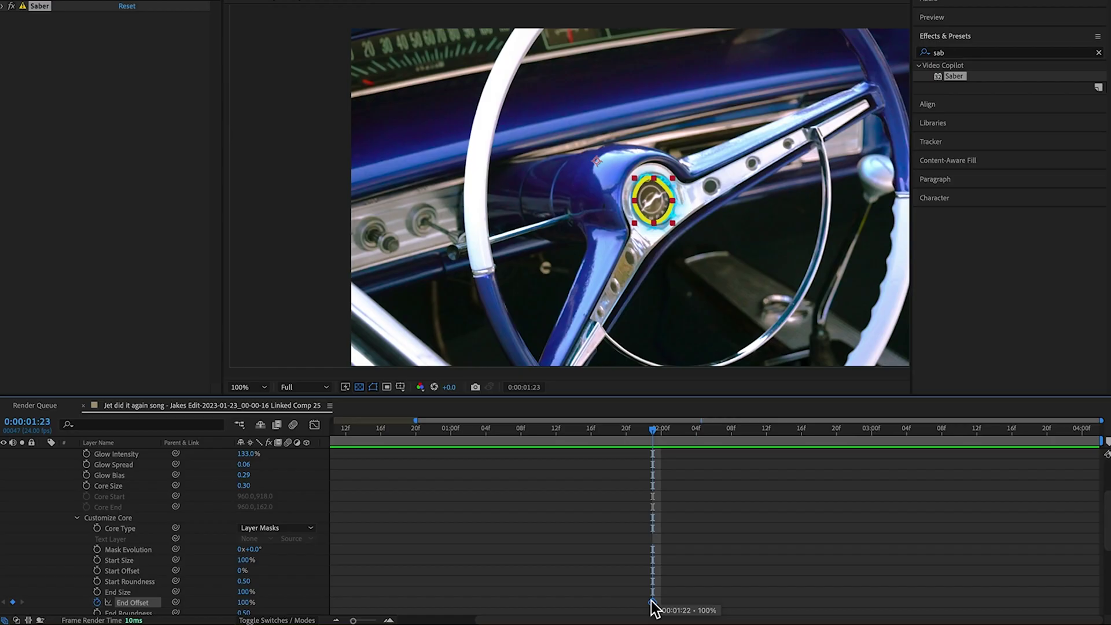
pyautogui.moveTo(652, 602); pyautogui.dragTo(766, 602)
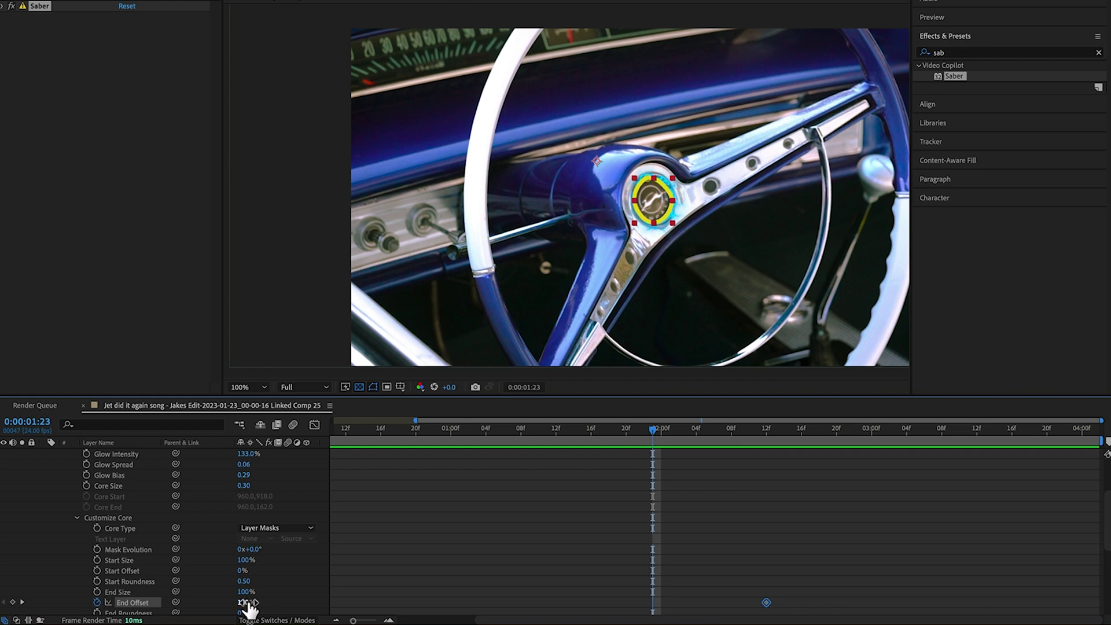
pyautogui.moveTo(249, 607); pyautogui.dragTo(204, 605)
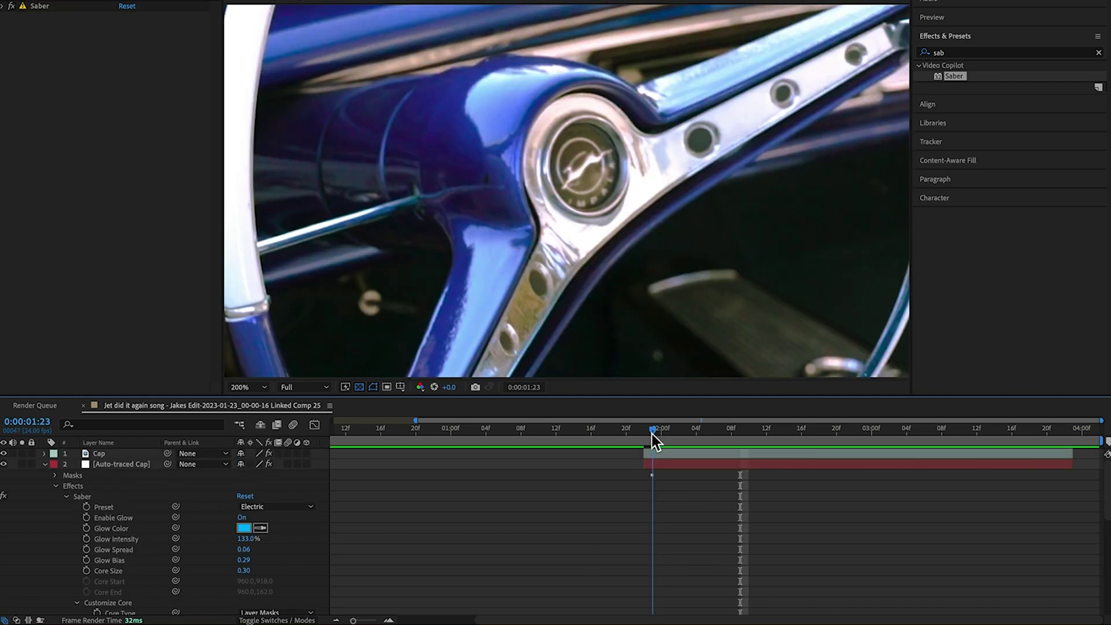
pyautogui.moveTo(652, 434); pyautogui.dragTo(696, 459)
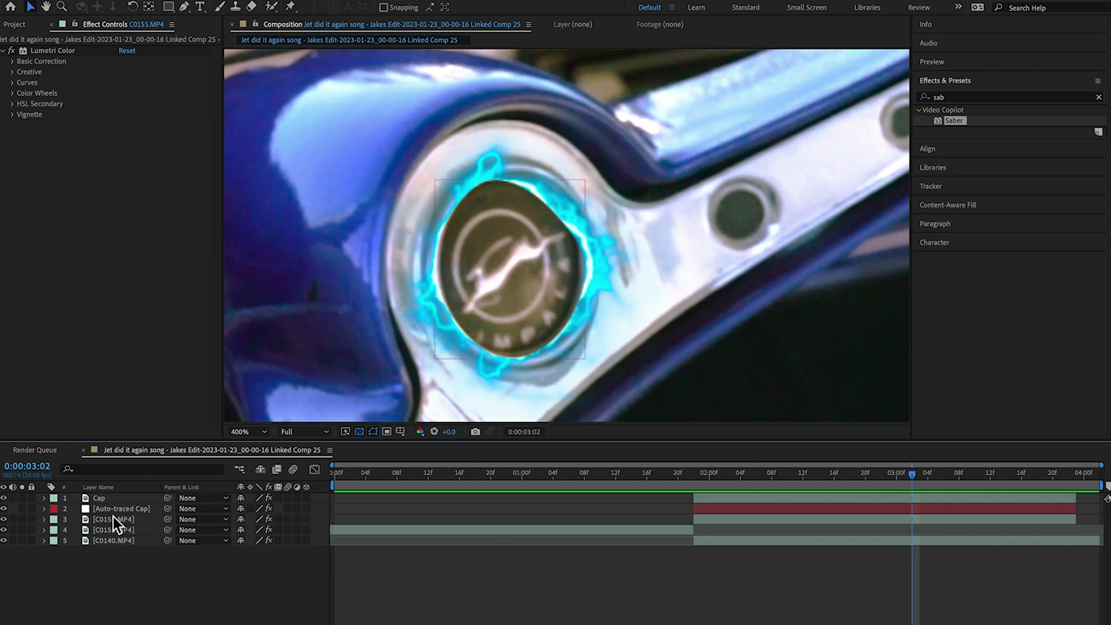
# Increase Mask Feather on the Cap layer's mask to soften its edge.
pyautogui.click(114, 500)
pyautogui.click(44, 498)
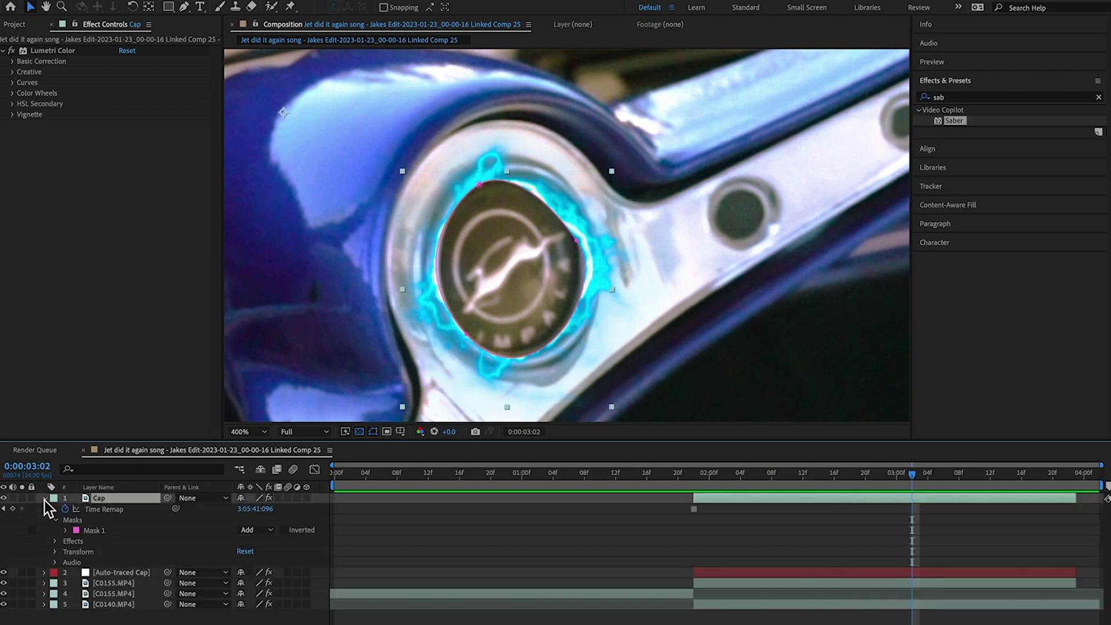
pyautogui.click(66, 530)
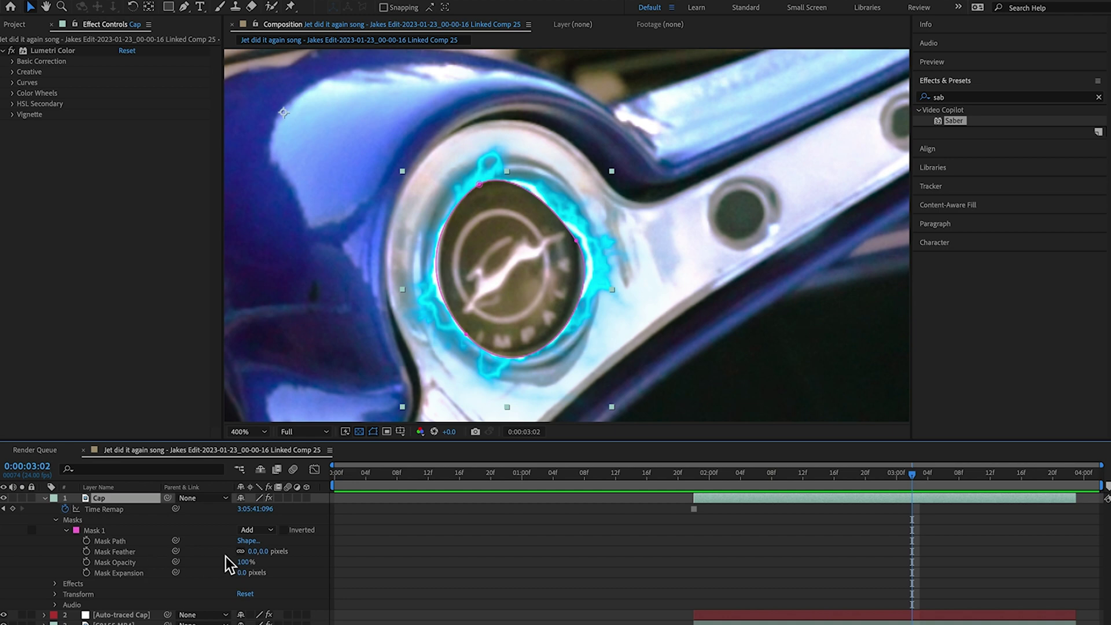
pyautogui.moveTo(251, 553); pyautogui.dragTo(257, 552)
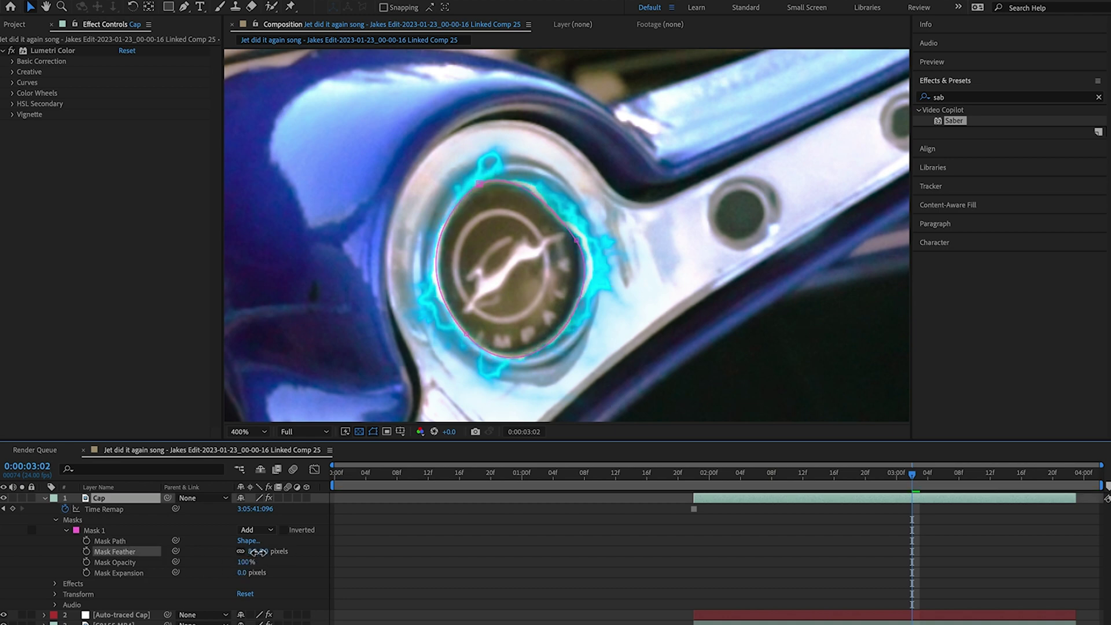
pyautogui.click(602, 557)
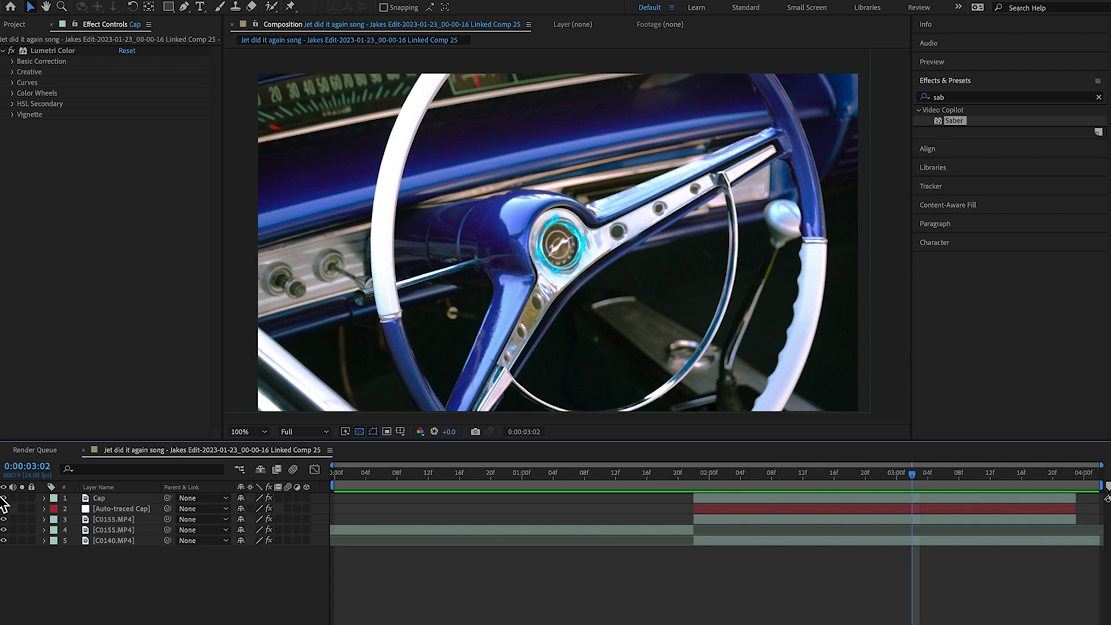
# Hide Cap and C0140.MP4, then set the work area to about 02:00–04:00.
pyautogui.click(3, 498)
pyautogui.click(3, 540)
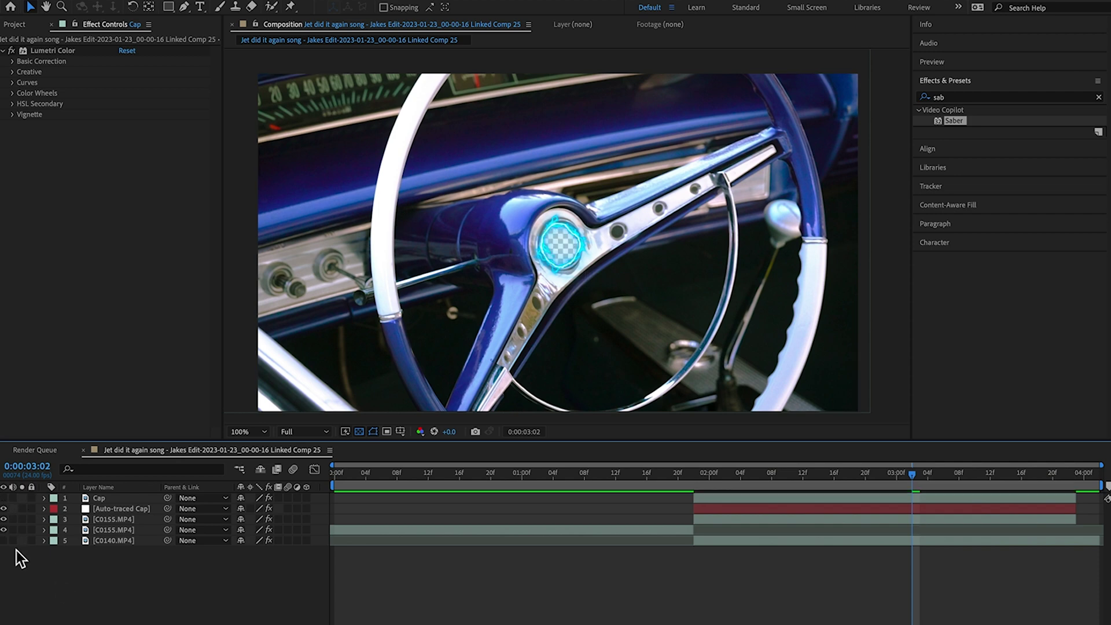
pyautogui.moveTo(686, 489); pyautogui.dragTo(763, 509)
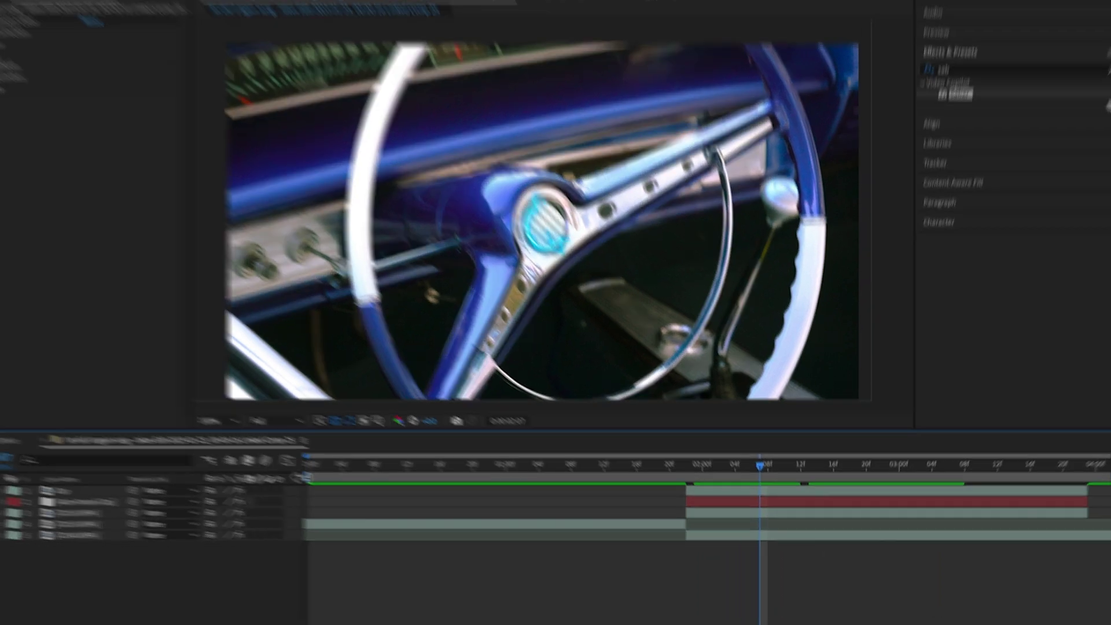
pyautogui.moveTo(325, 485); pyautogui.dragTo(689, 487)
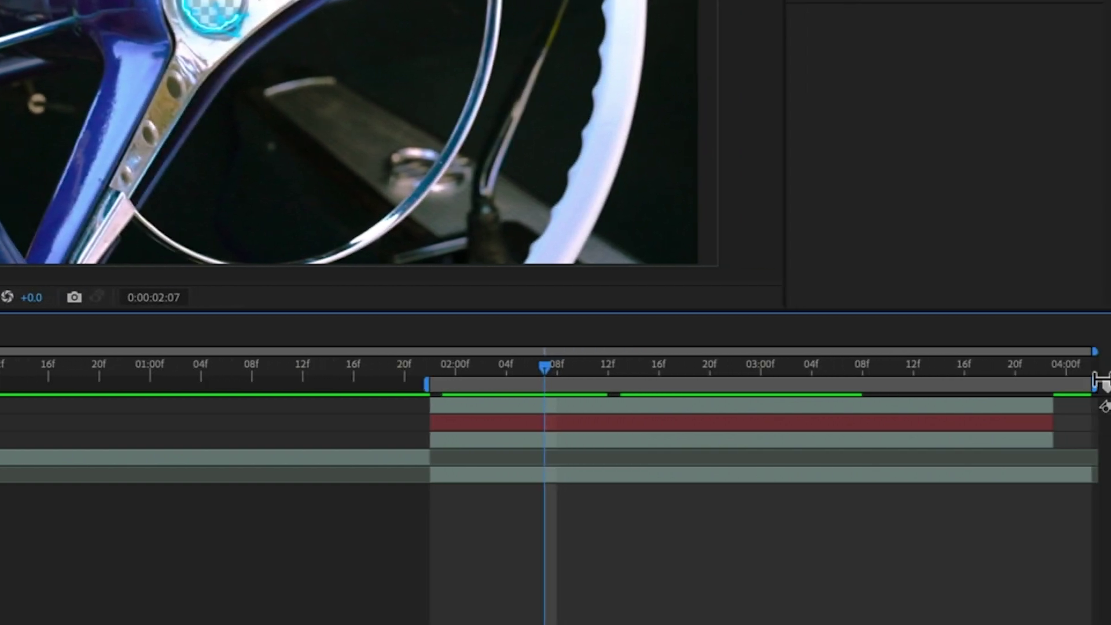
pyautogui.moveTo(1092, 379); pyautogui.dragTo(1065, 380)
pyautogui.click(621, 366)
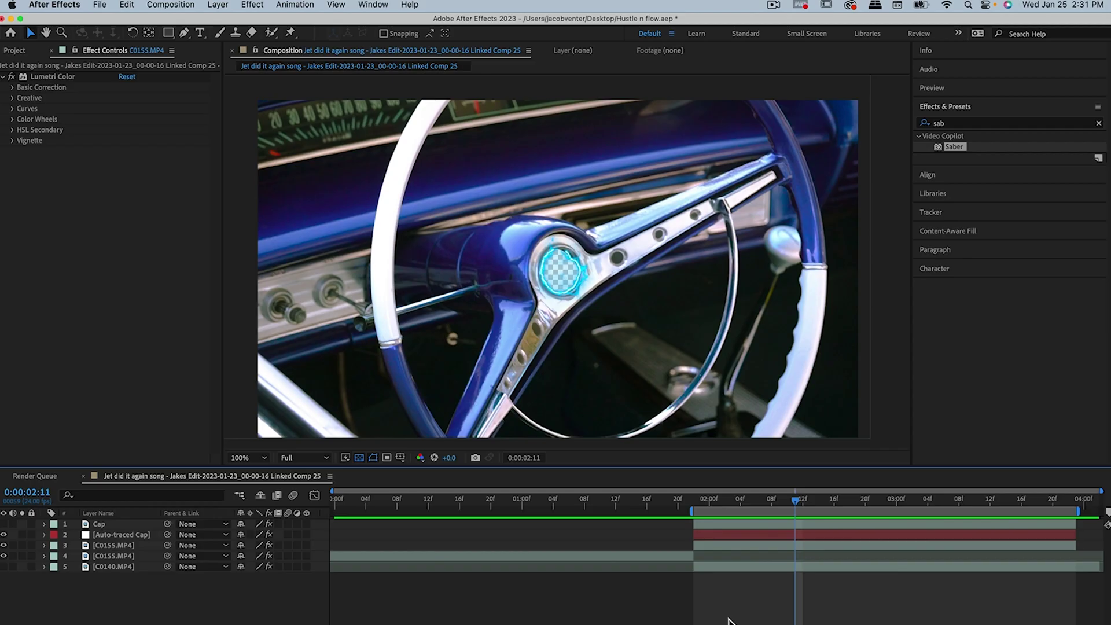
# Add the composition to the Render Queue with the Lossless with Alpha output module.
pyautogui.click(172, 5)
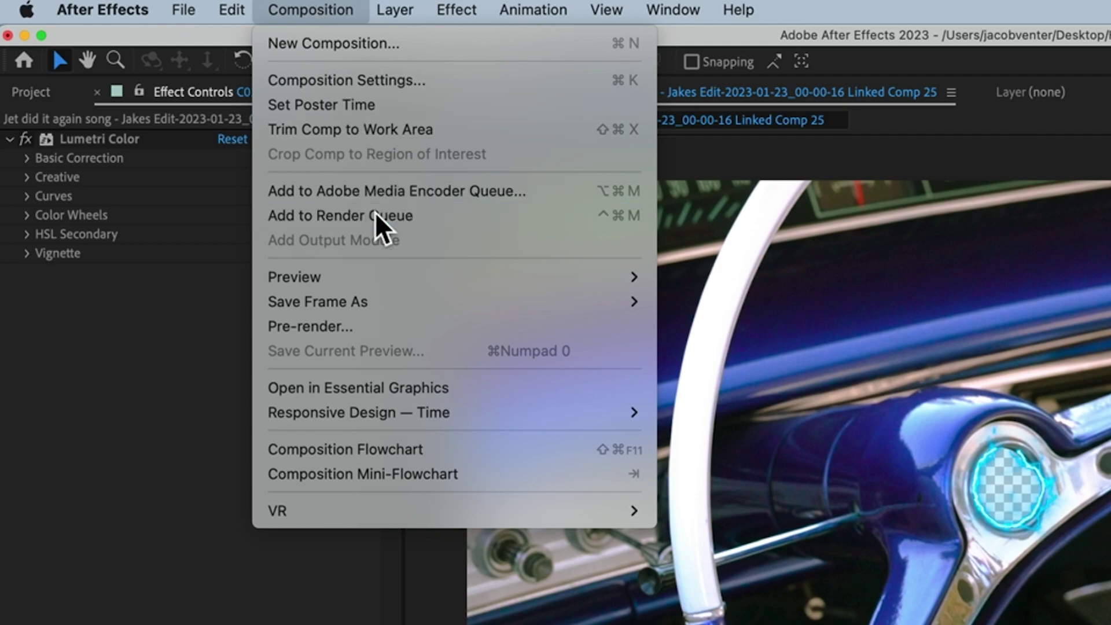
pyautogui.click(211, 119)
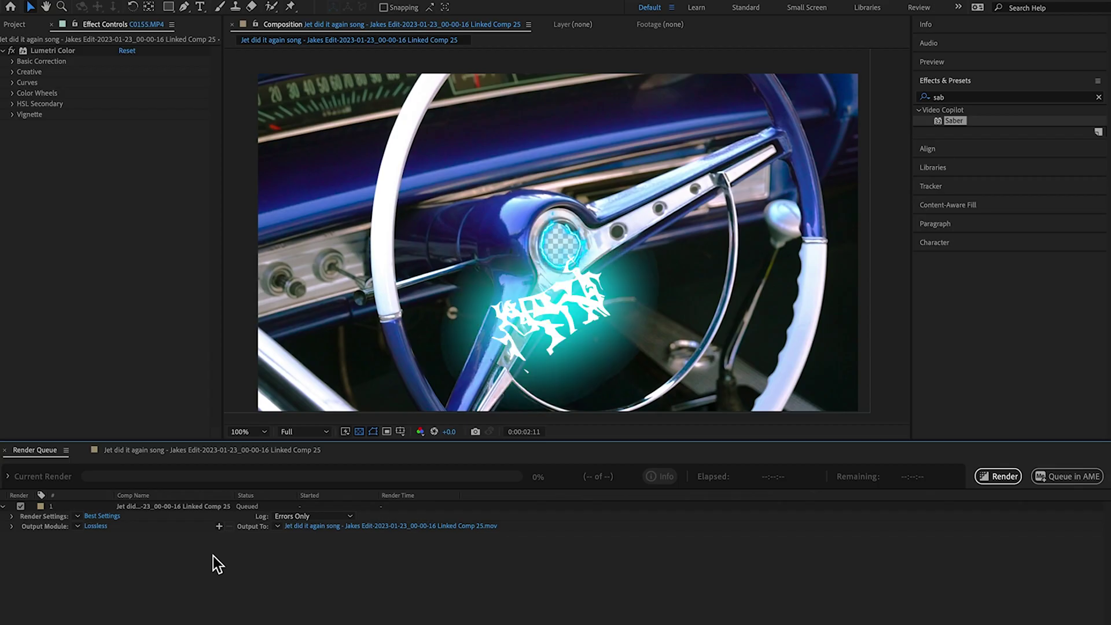
pyautogui.click(79, 527)
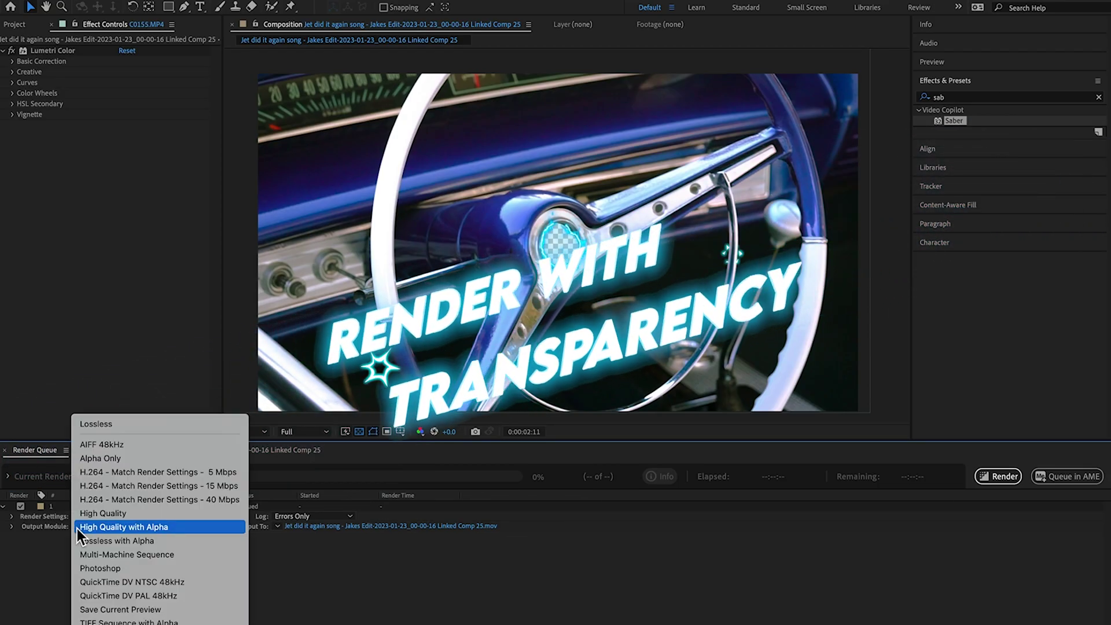
pyautogui.click(93, 543)
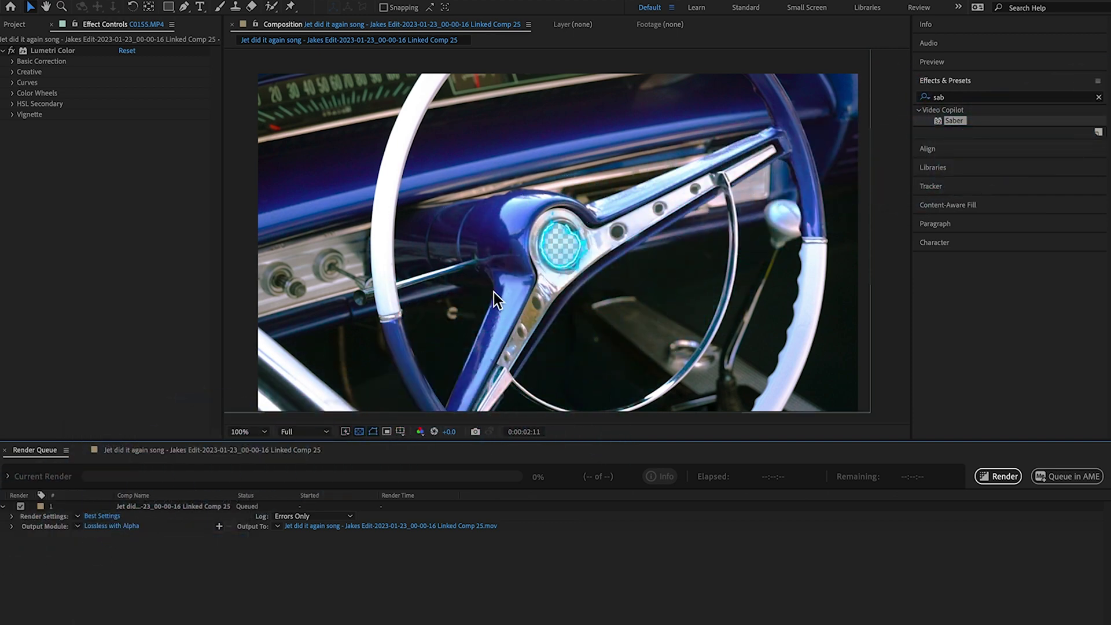
# Name the render output Zoom.mov and start the render.
pyautogui.click(358, 527)
pyautogui.hotkey('shift', 'z')
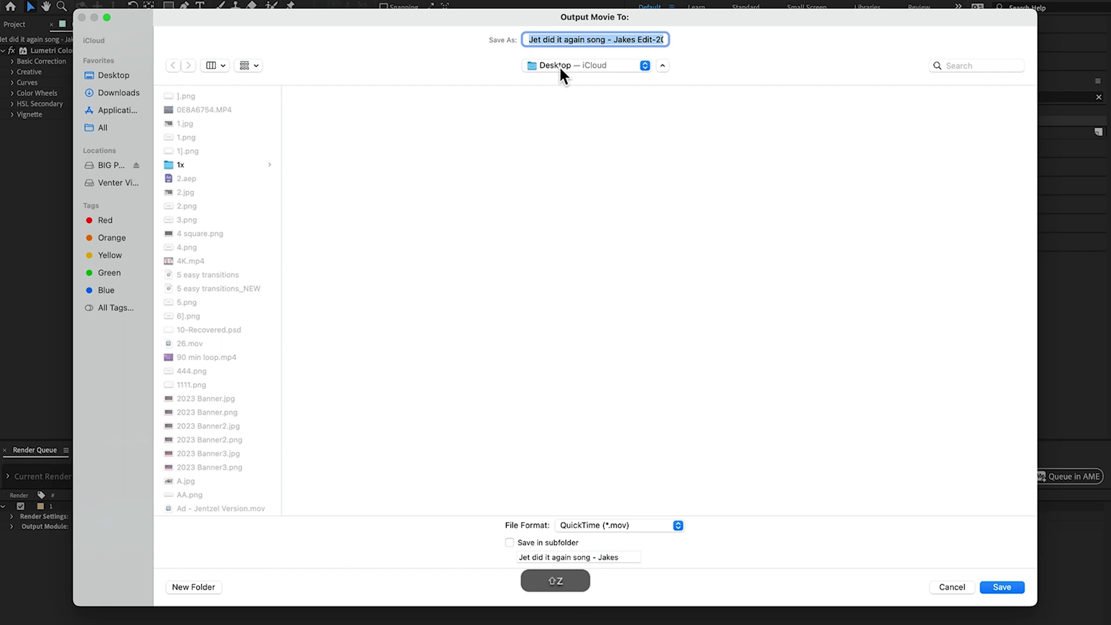
pyautogui.write('oom.mov')
pyautogui.click(996, 588)
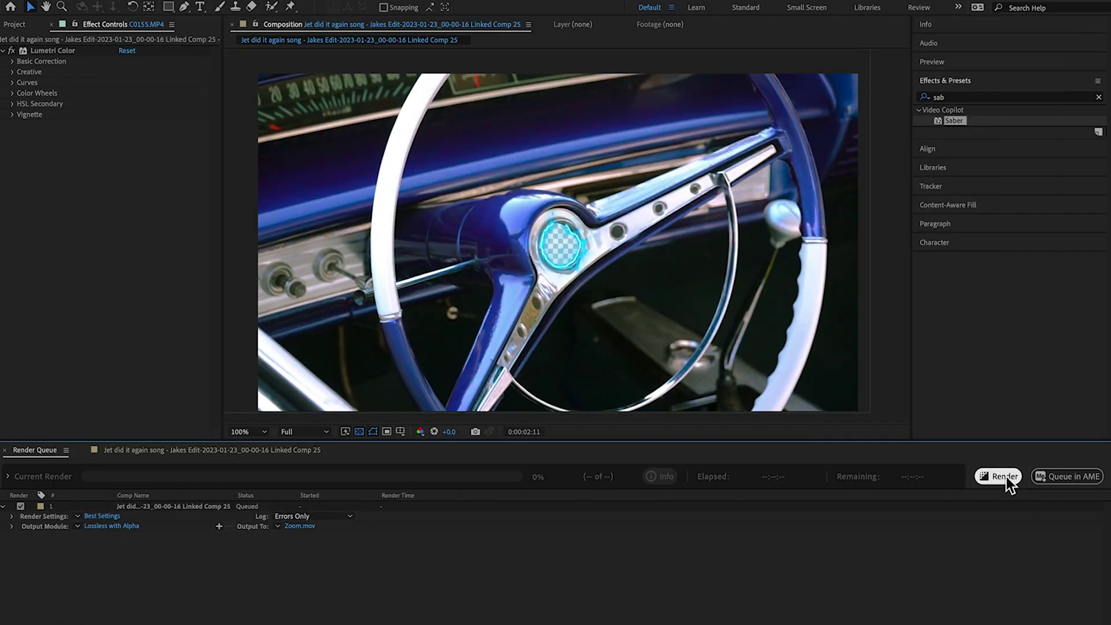
pyautogui.click(1001, 475)
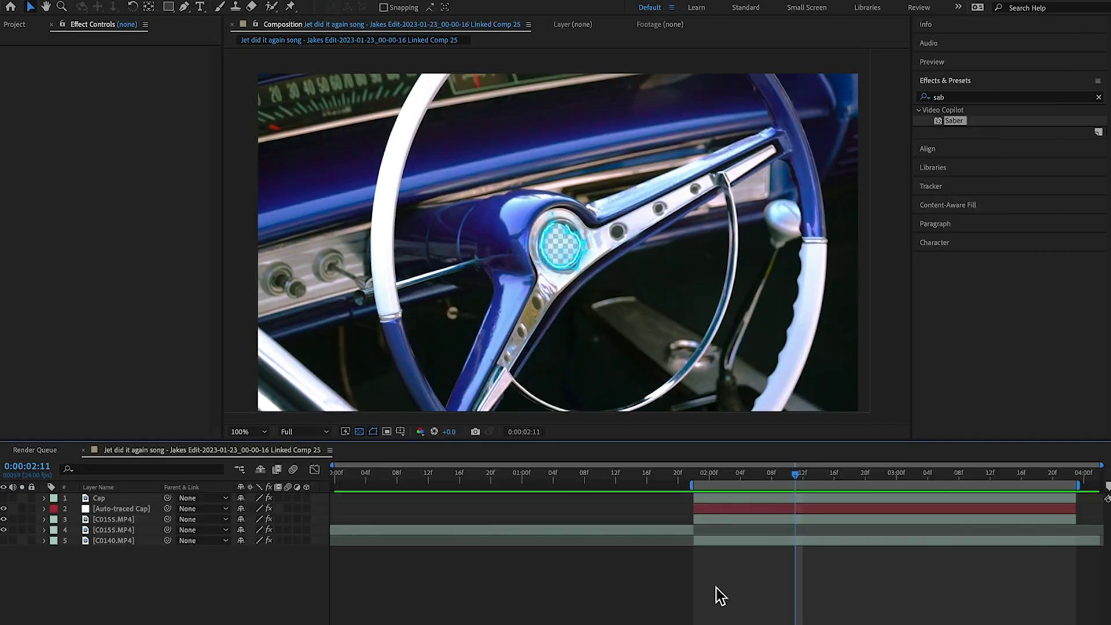
# Delete the Auto-traced Cap and upper C0155.MP4 layers, then select Zoom.mov in Finder.
pyautogui.click(720, 523)
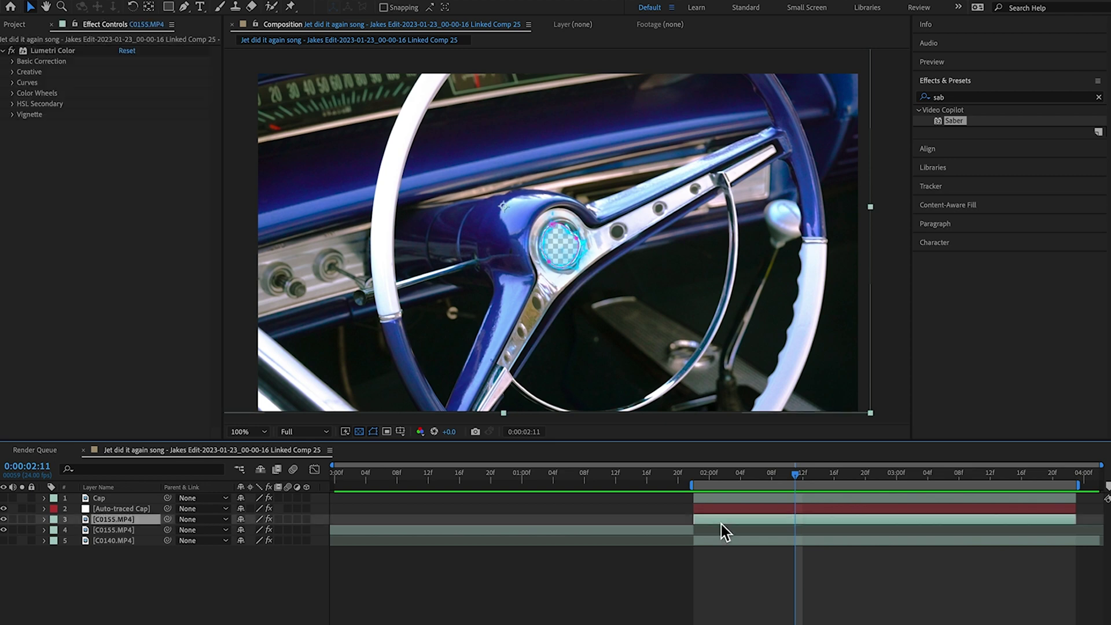
pyautogui.click(721, 511)
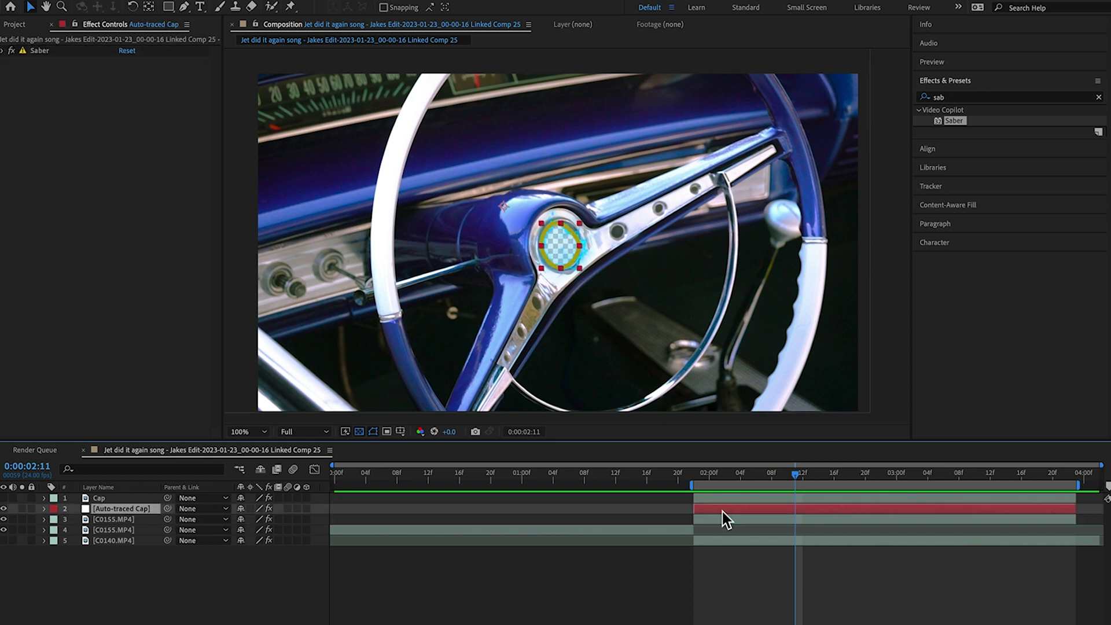
pyautogui.press('Delete')
pyautogui.click(722, 511)
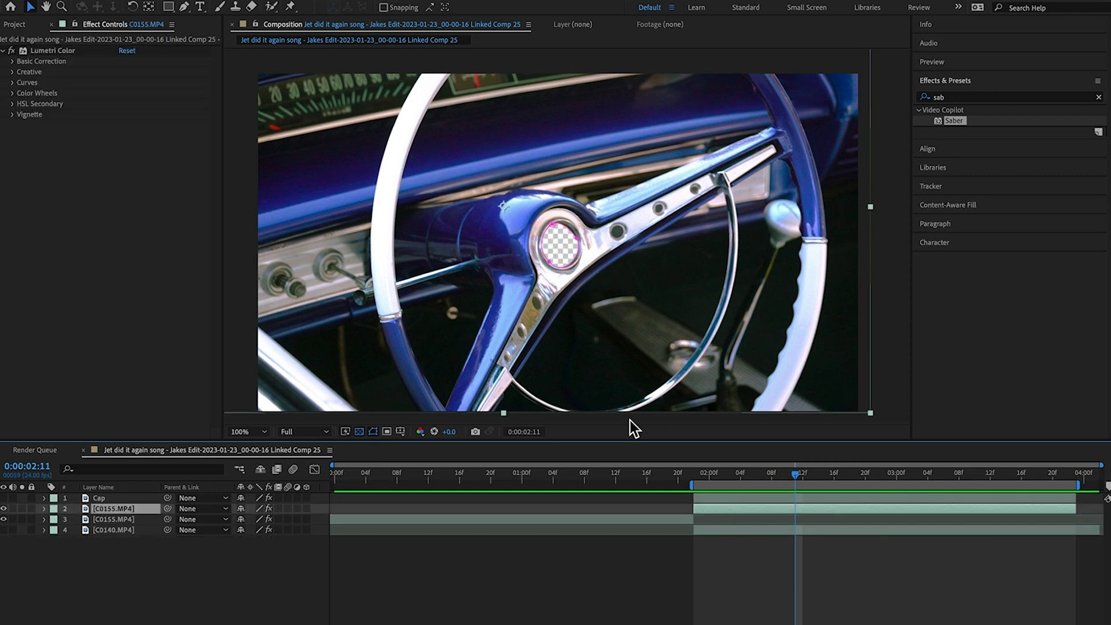
pyautogui.press('Delete')
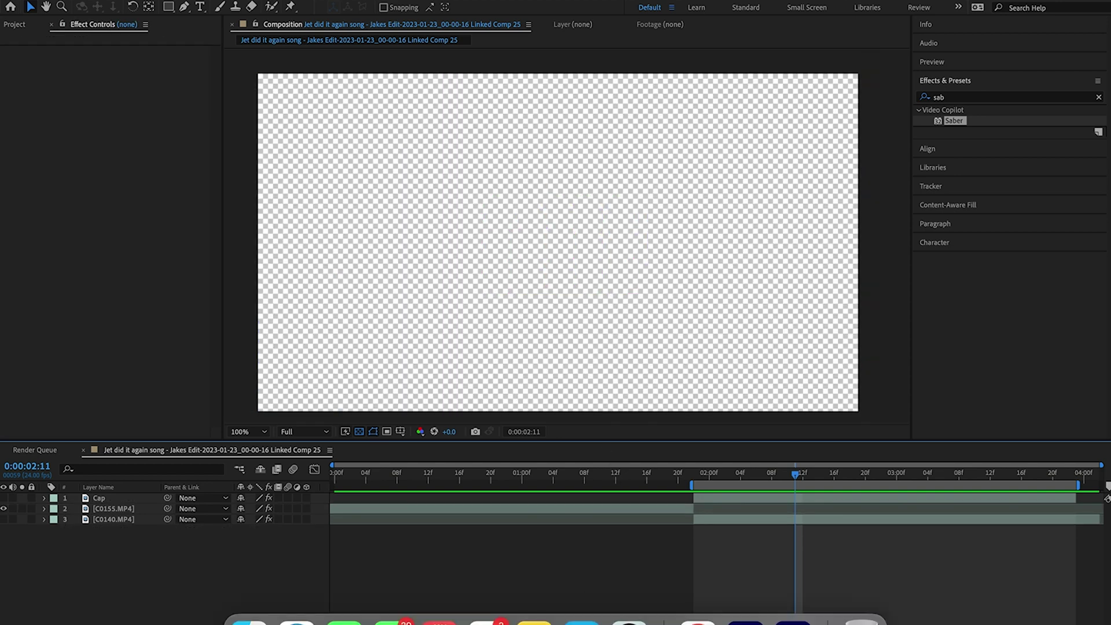
pyautogui.click(240, 612)
pyautogui.click(250, 317)
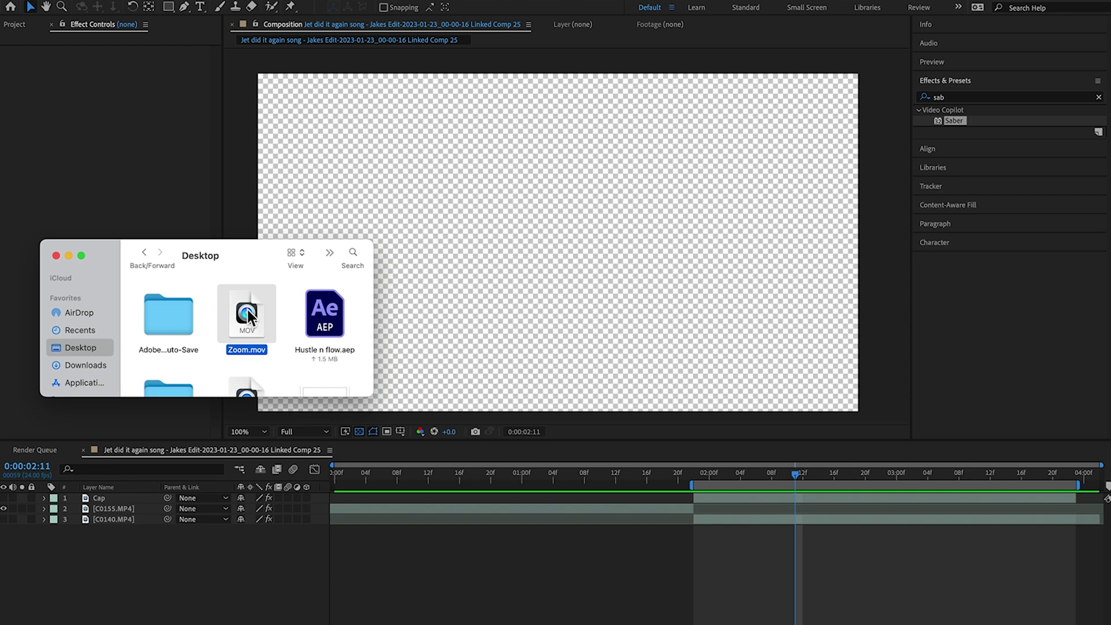
# Bring Zoom.mov into the comp as a layer starting at 02:00, just below Cap.
pyautogui.moveTo(258, 315); pyautogui.dragTo(769, 537)
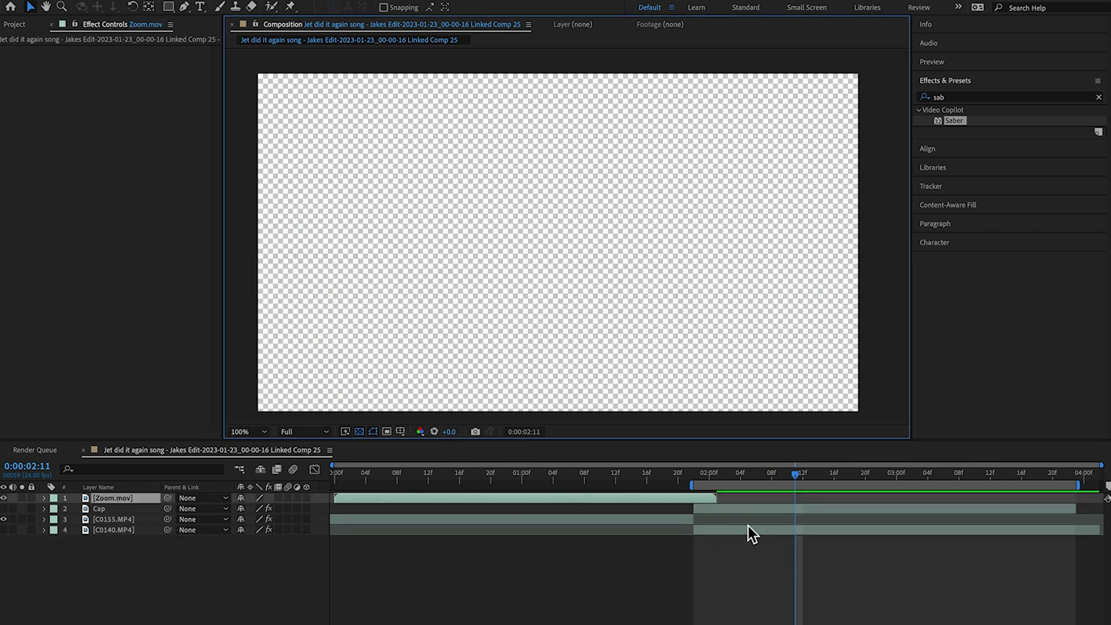
pyautogui.moveTo(413, 497); pyautogui.dragTo(761, 493)
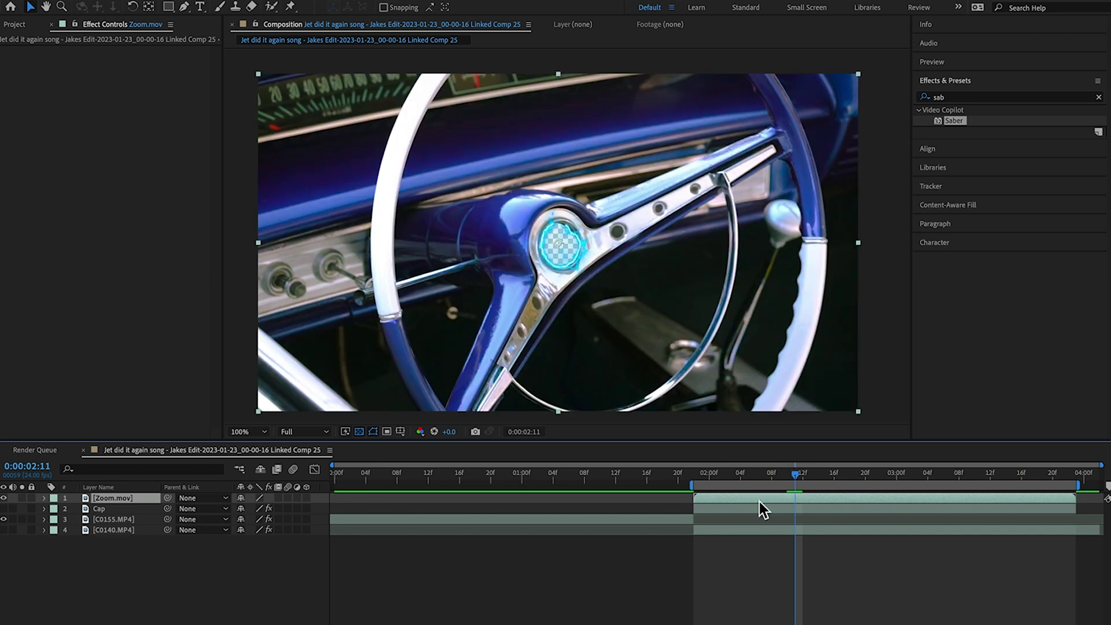
pyautogui.press('super+bracketleft')
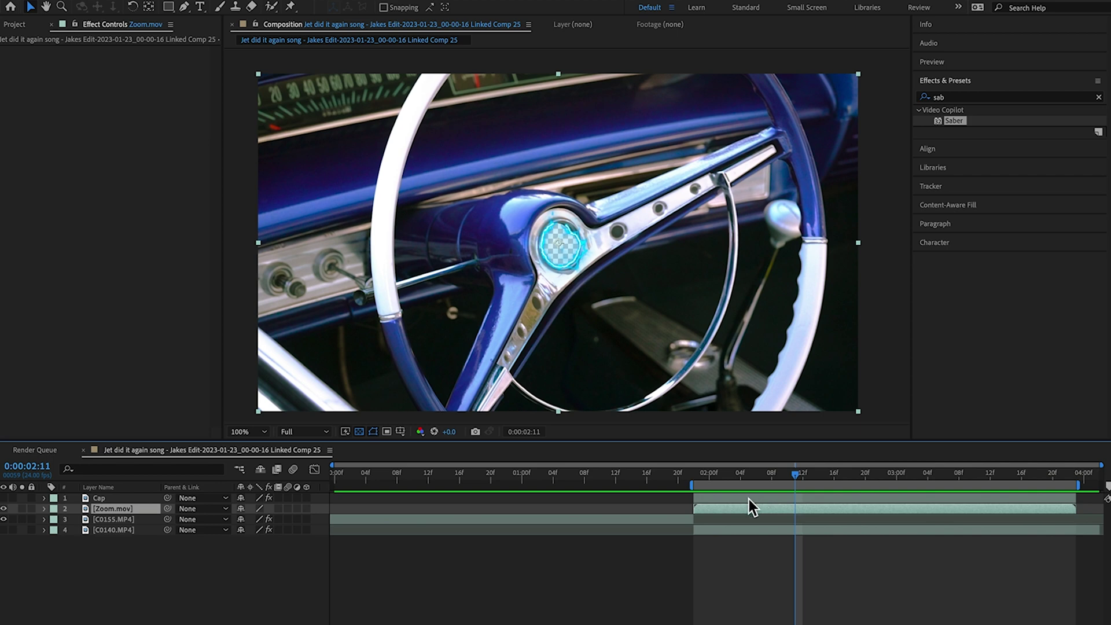
# Preview the transition from the start of the composition.
pyautogui.press('Home')
pyautogui.press('space')
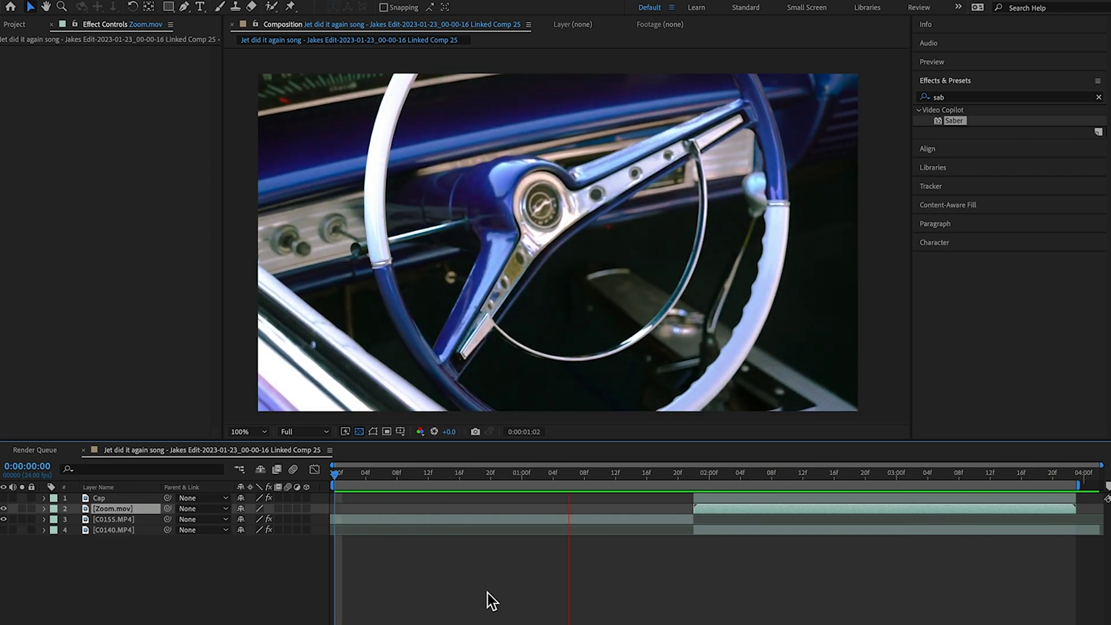
pyautogui.press('space')
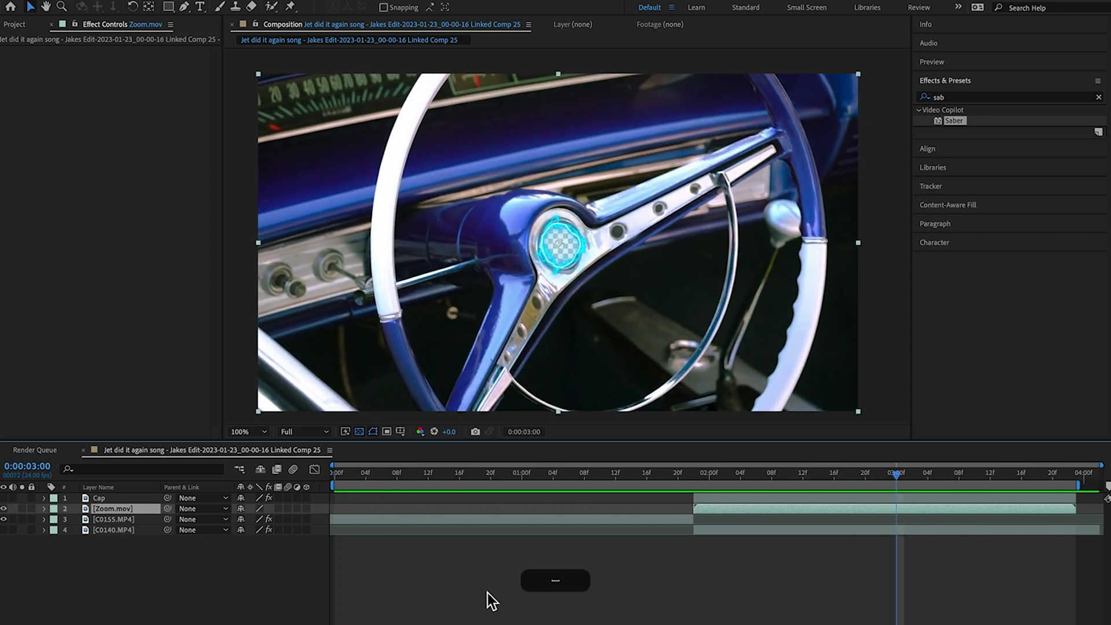
# Make the Zoom.mov layer 3D and duplicate it into six copies.
pyautogui.click(4, 509)
pyautogui.click(4, 508)
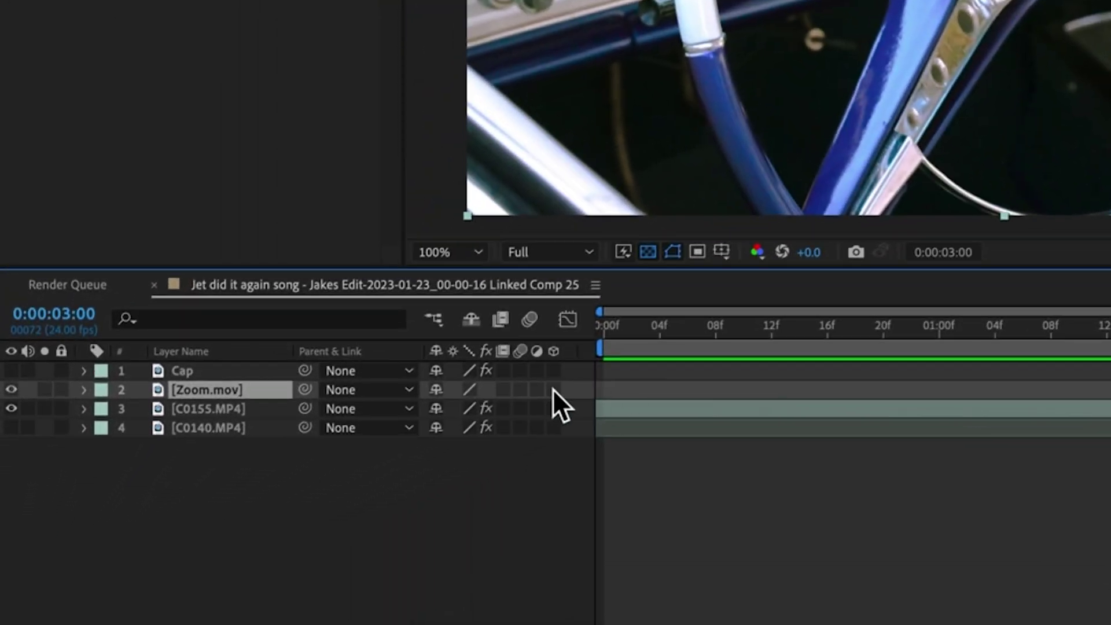
pyautogui.click(553, 389)
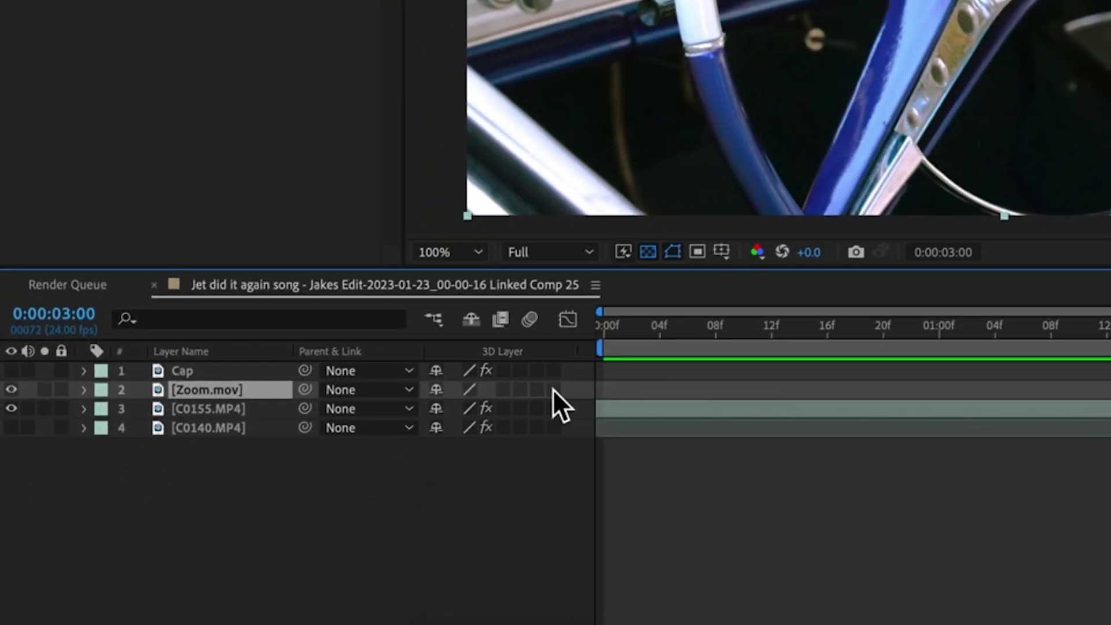
pyautogui.click(202, 380)
pyautogui.click(202, 386)
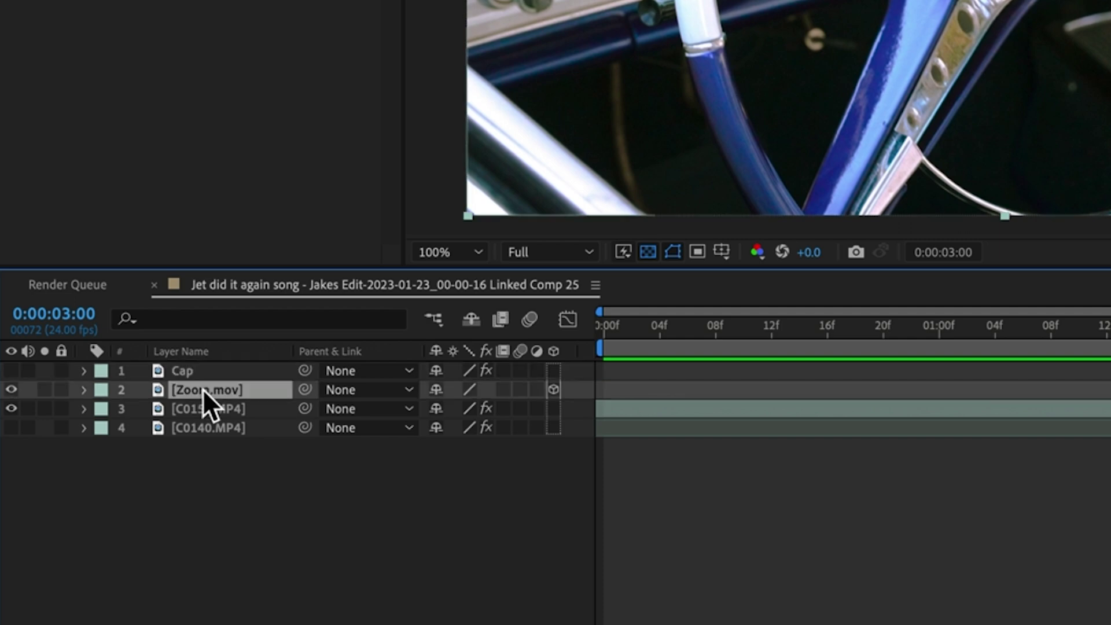
pyautogui.press('super+d')
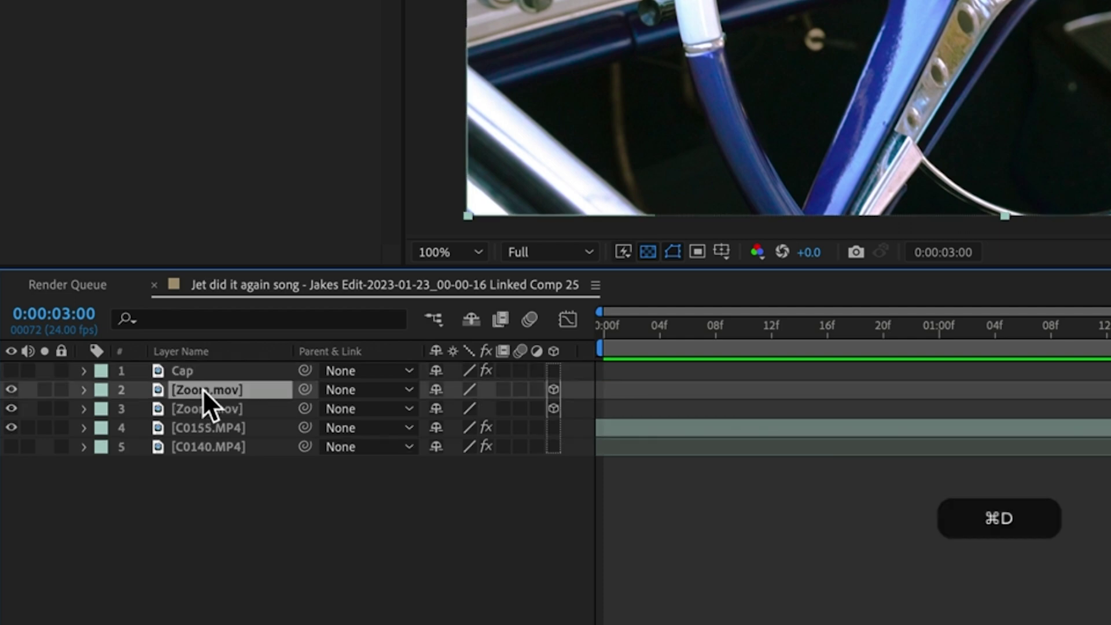
pyautogui.press('super+d')
pyautogui.press('super+d')
pyautogui.press('super+d')
pyautogui.press('super+d')
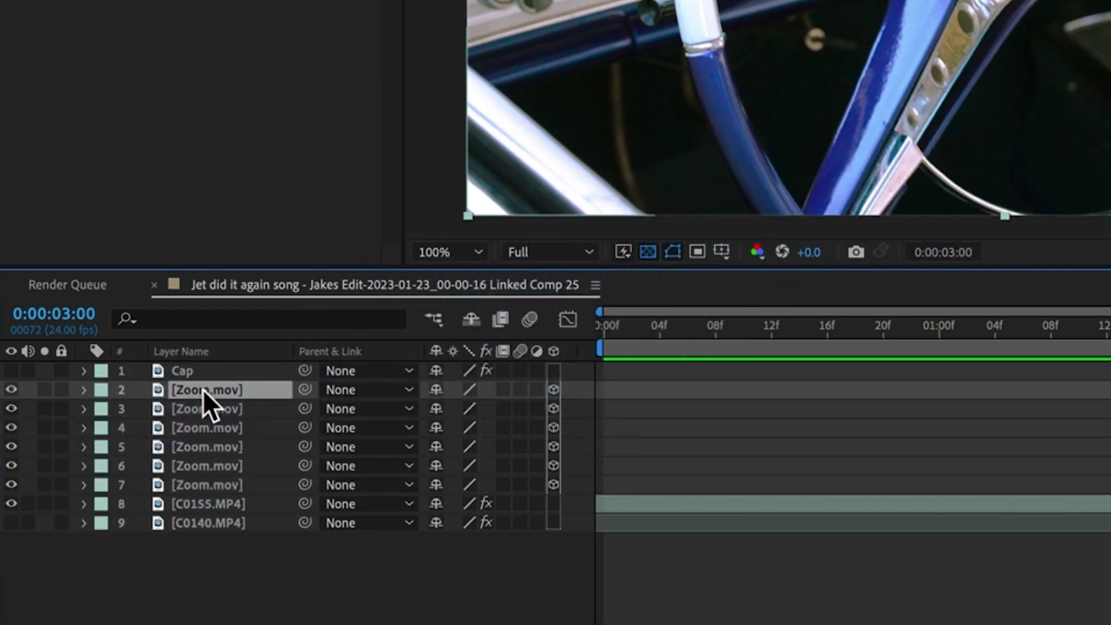
pyautogui.keyDown('super'); pyautogui.click(202, 388); pyautogui.keyUp('super')
# Rename the top Zoom.mov copy 'Top Zoom' and reveal Position on the other five copies.
pyautogui.click(220, 393)
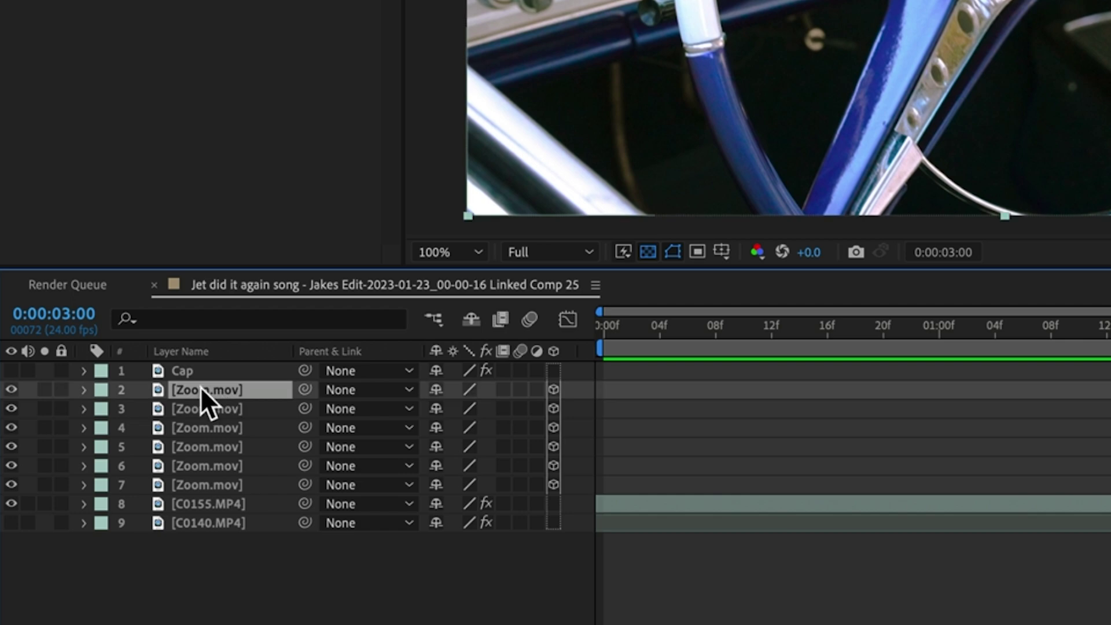
pyautogui.press('Return')
pyautogui.write('Top ')
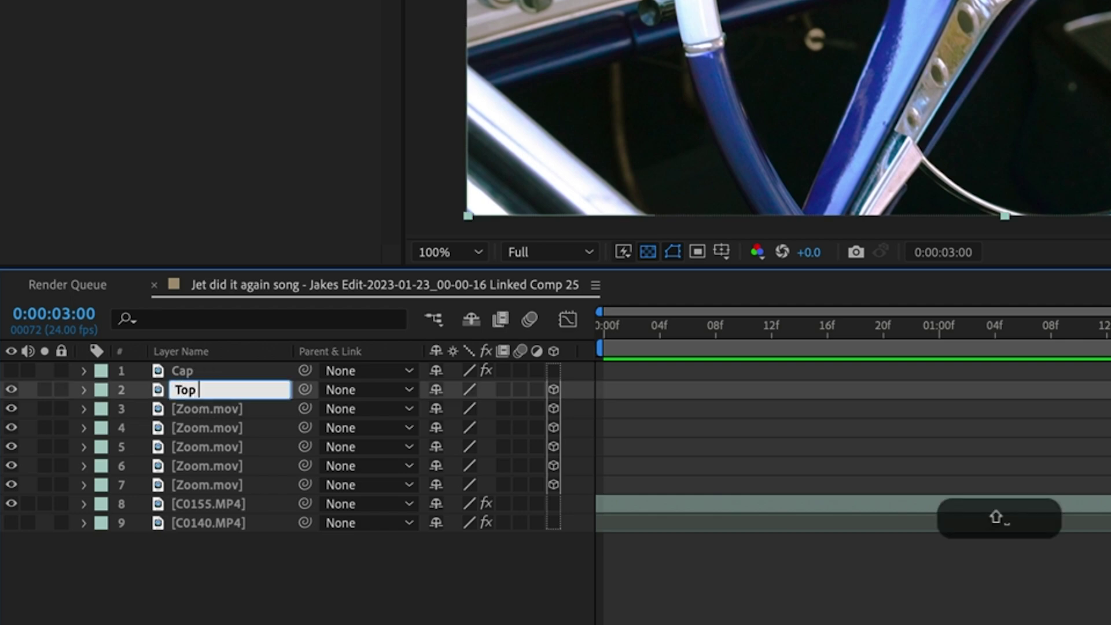
pyautogui.write('Zoom')
pyautogui.press('Return')
pyautogui.click(224, 412)
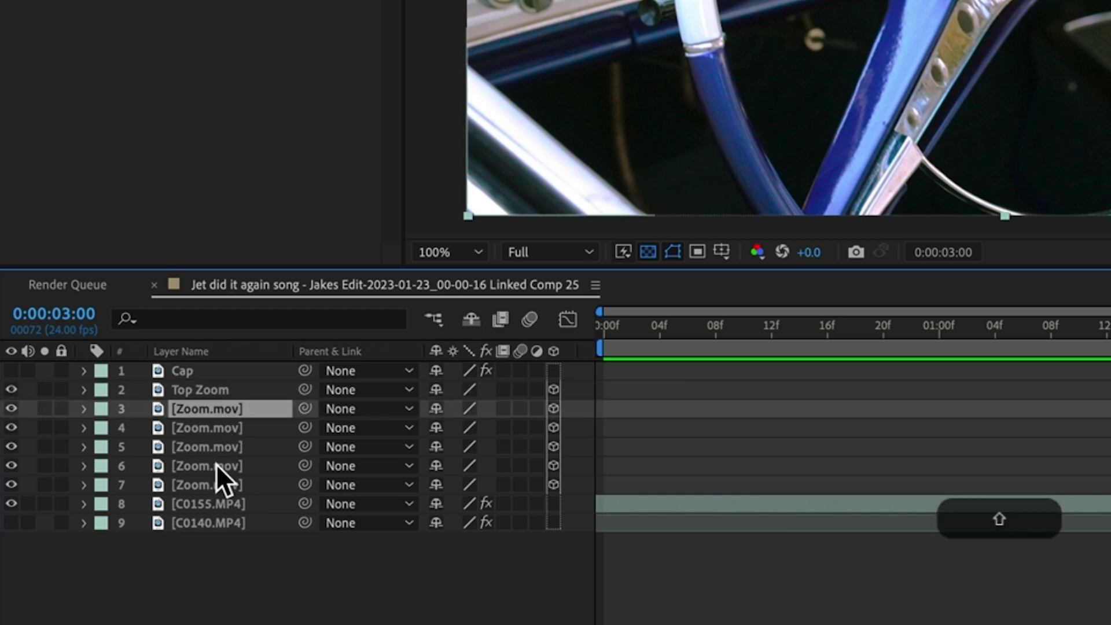
pyautogui.keyDown('shift'); pyautogui.click(214, 479); pyautogui.keyUp('shift')
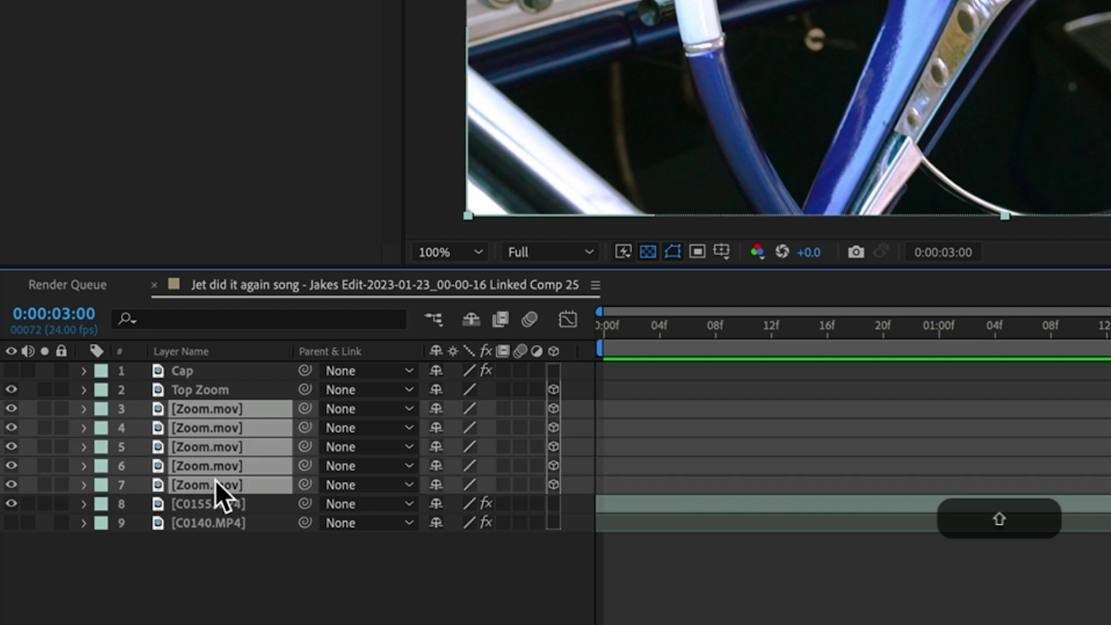
pyautogui.press('p')
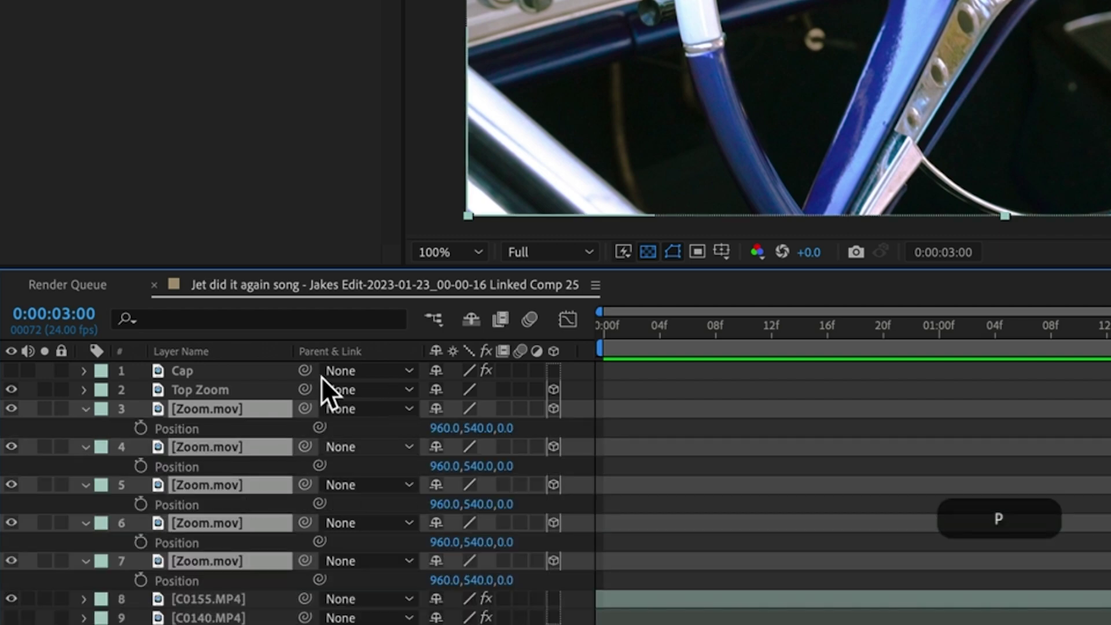
pyautogui.click(674, 467)
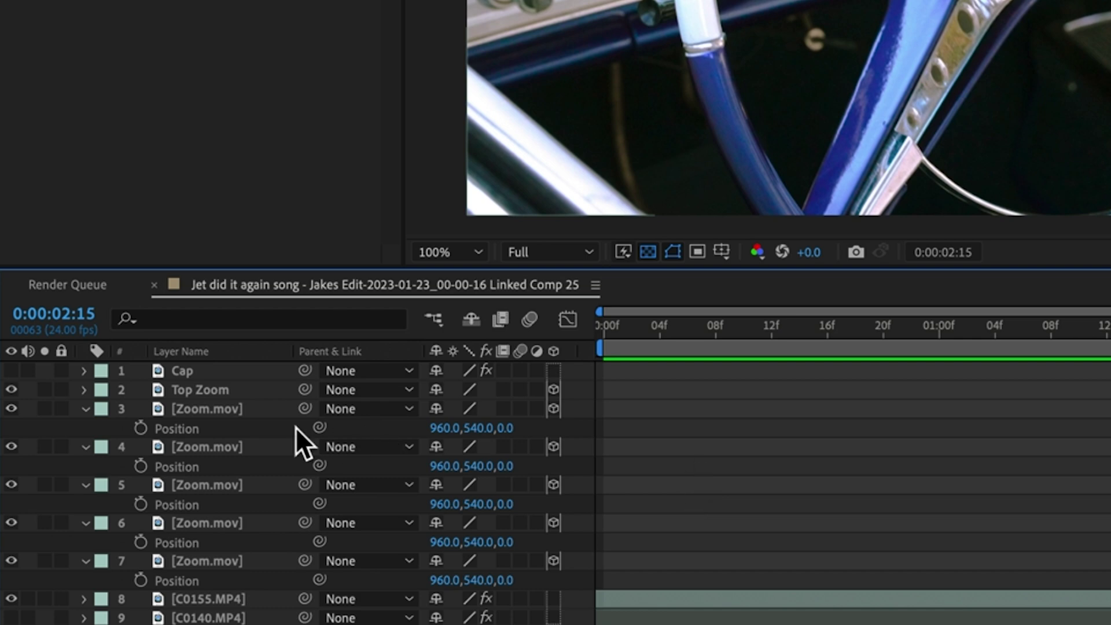
# Set Z Position of the first three Zoom.mov layers to 700, 1400 and 2100.
pyautogui.click(238, 408)
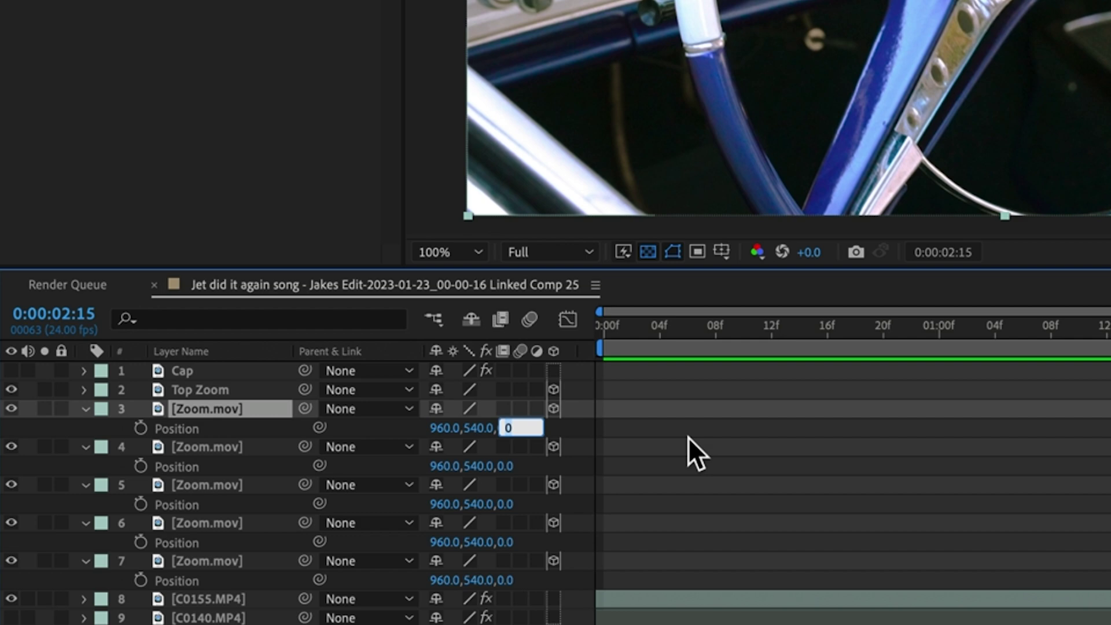
pyautogui.write('700')
pyautogui.press('Return')
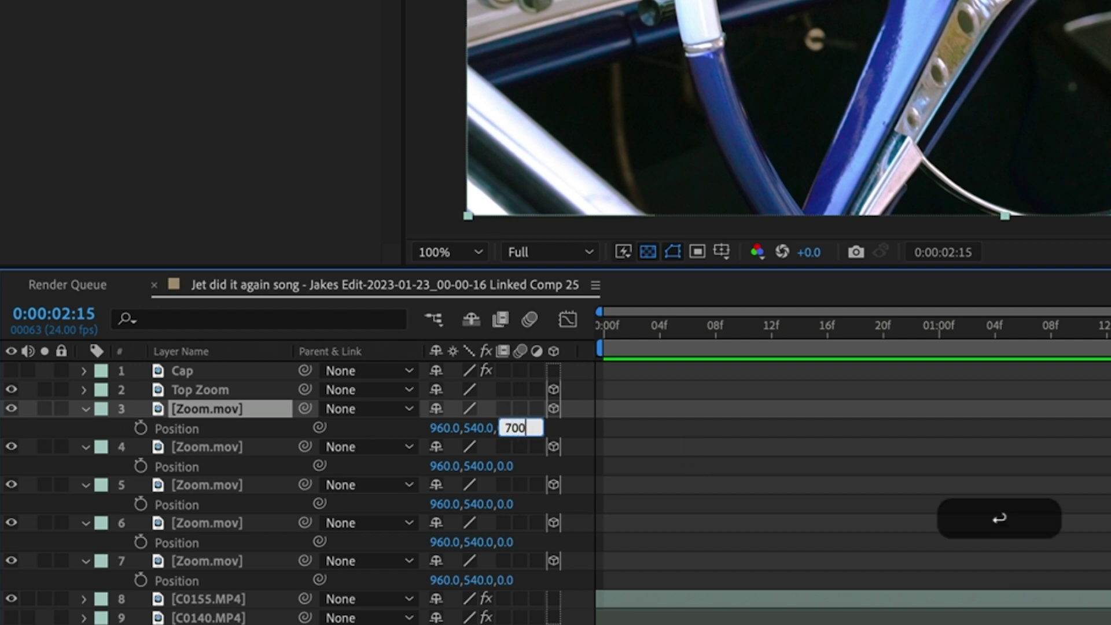
pyautogui.click(512, 468)
pyautogui.write('1400')
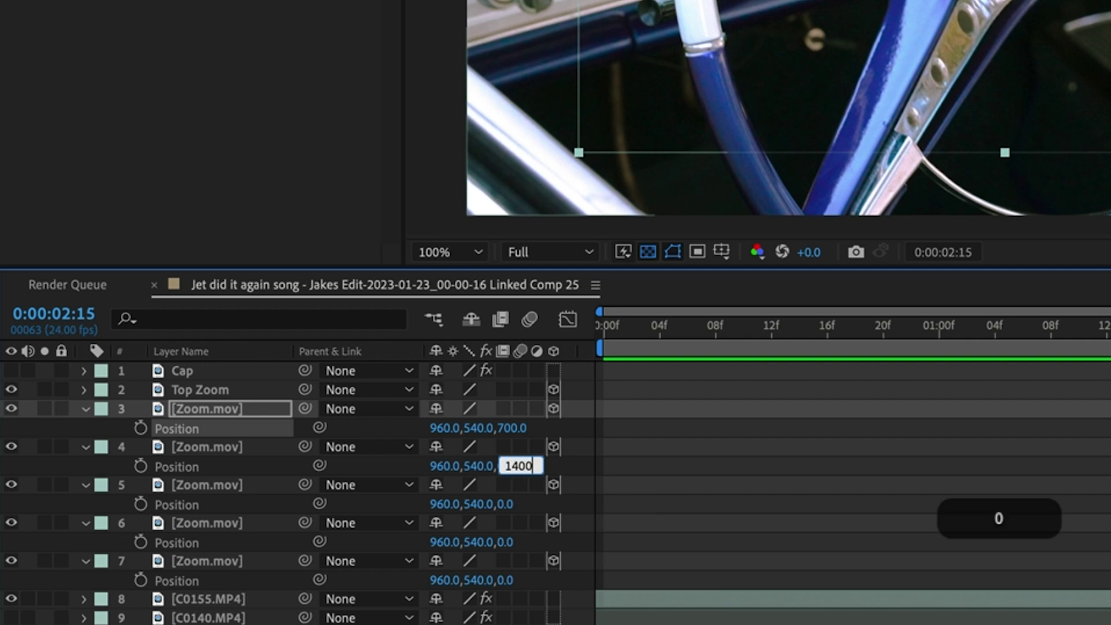
pyautogui.press('Return')
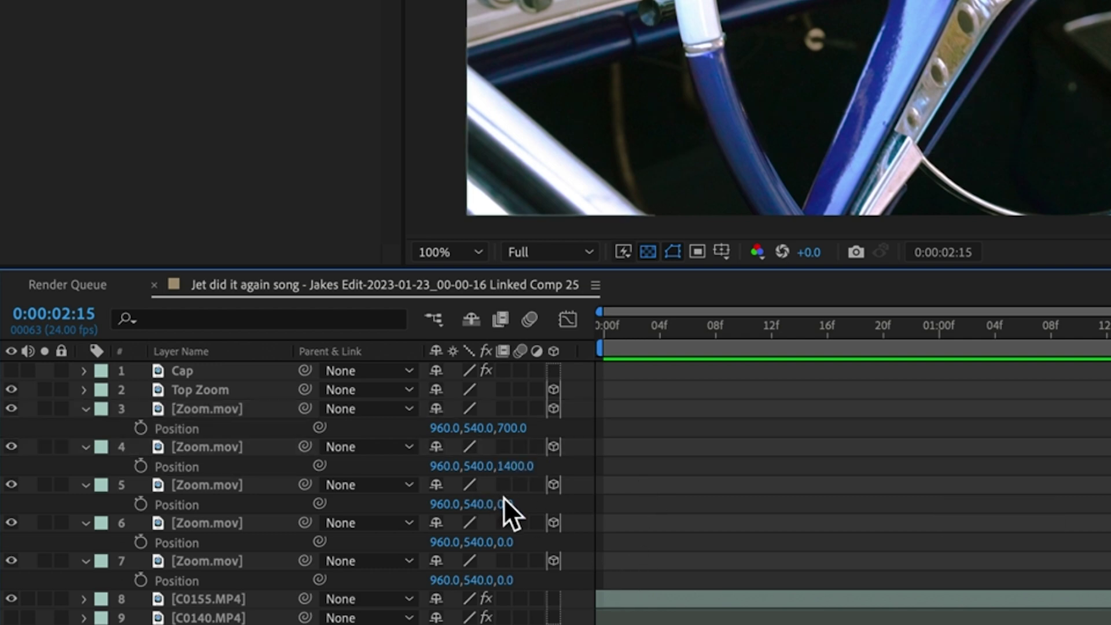
pyautogui.click(504, 504)
pyautogui.write('2100')
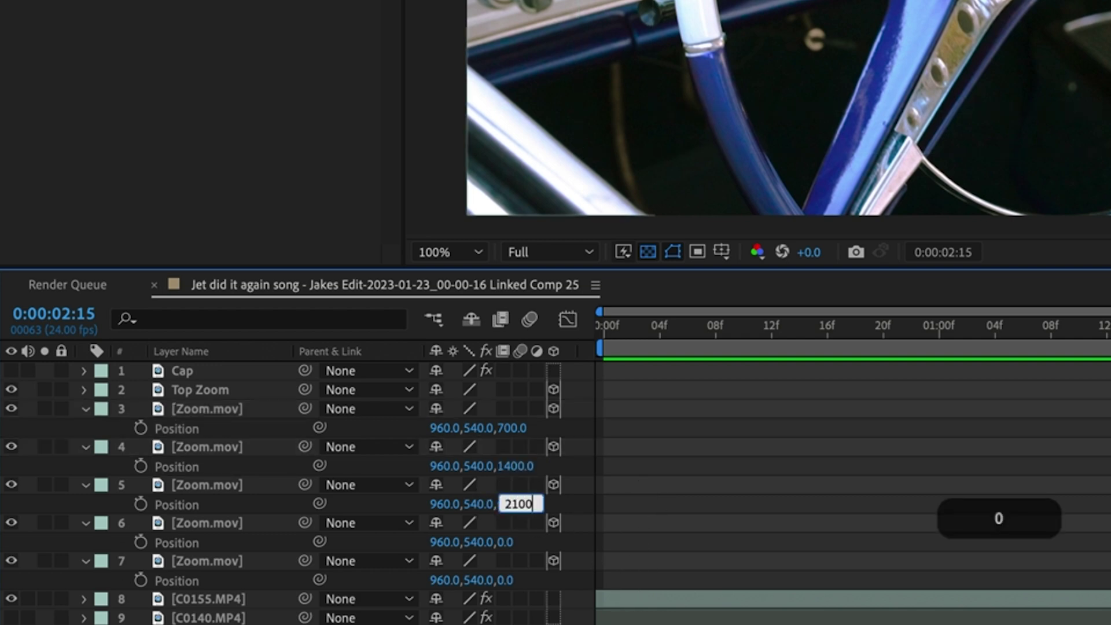
pyautogui.press('Return')
# Set Z Position of the last two Zoom.mov layers to 2800 and 3500.
pyautogui.click(504, 542)
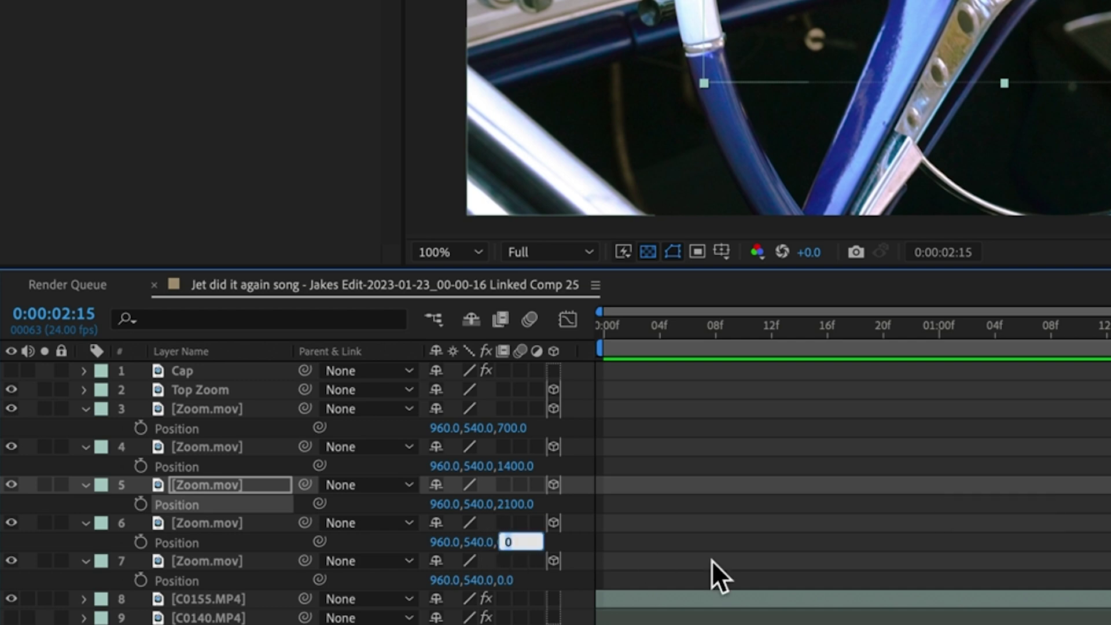
pyautogui.write('2800')
pyautogui.press('Return')
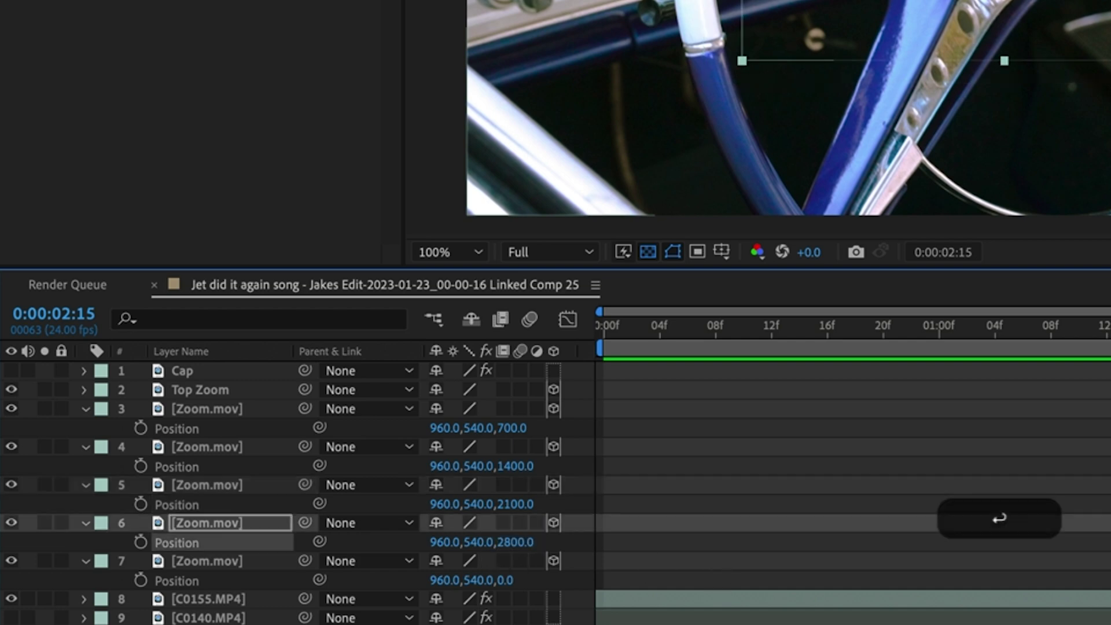
pyautogui.click(507, 579)
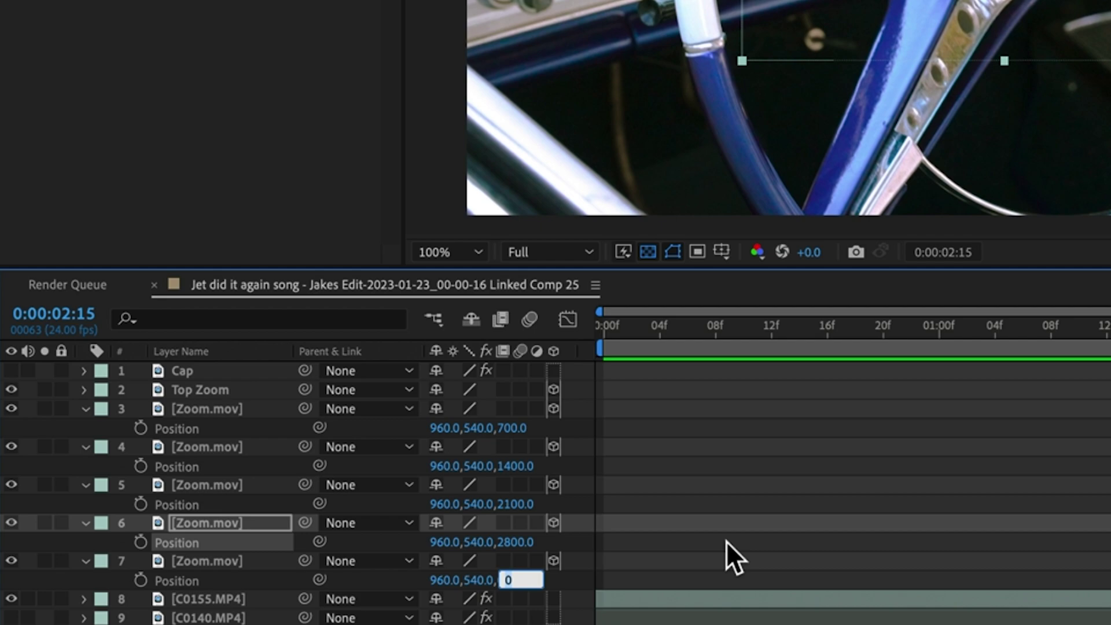
pyautogui.write('3500')
pyautogui.press('Return')
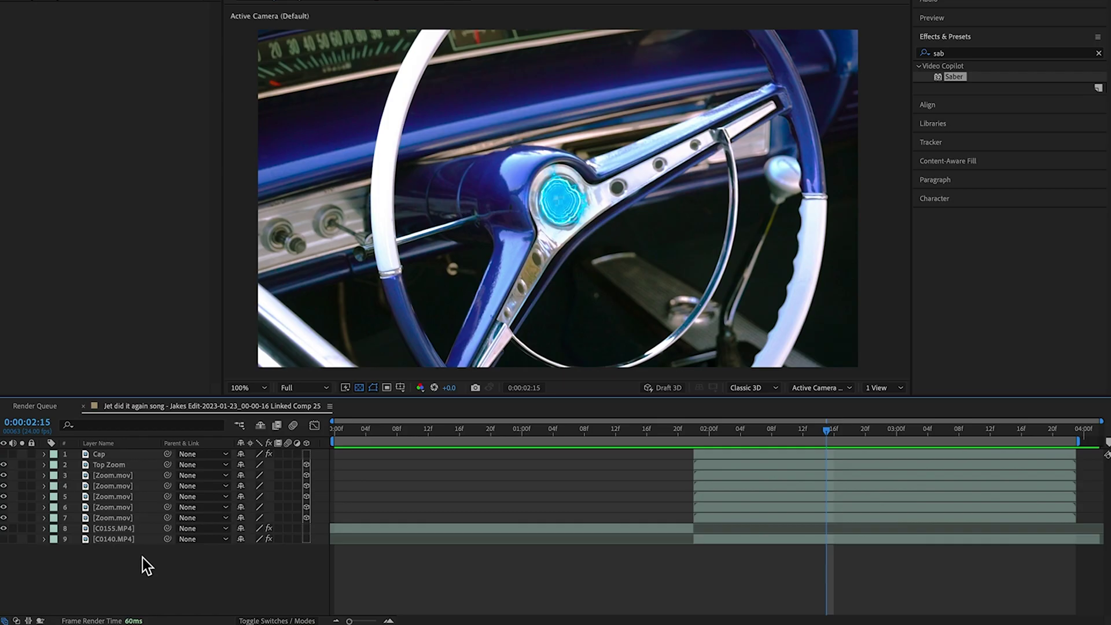
# Add a new camera layer, Camera 1, with default settings.
pyautogui.rightClick(143, 557)
pyautogui.moveTo(177, 459)
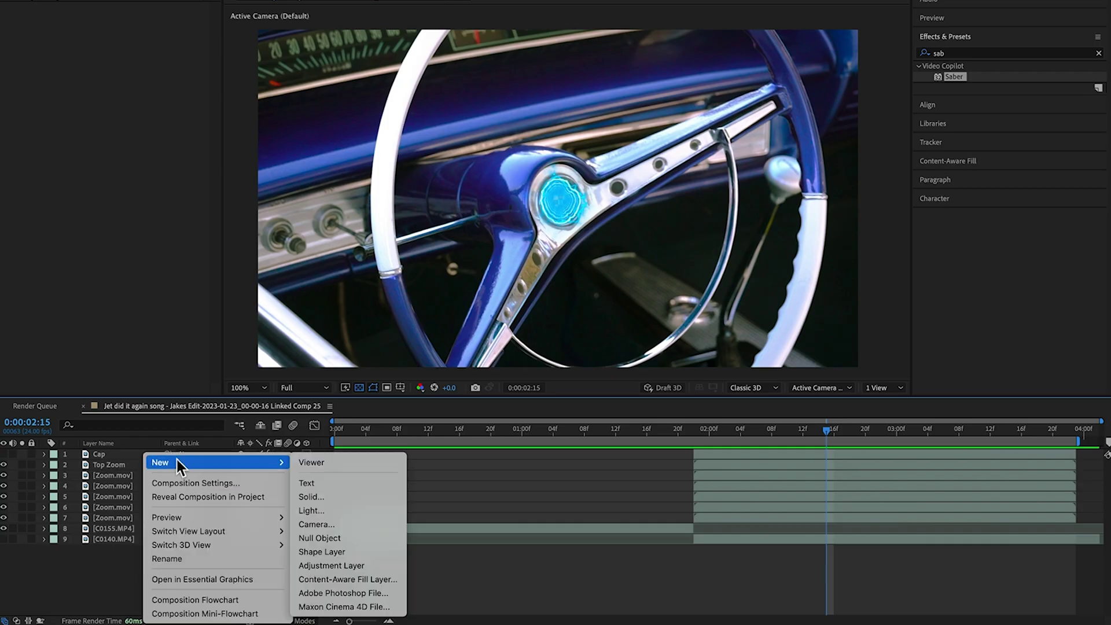
pyautogui.click(332, 526)
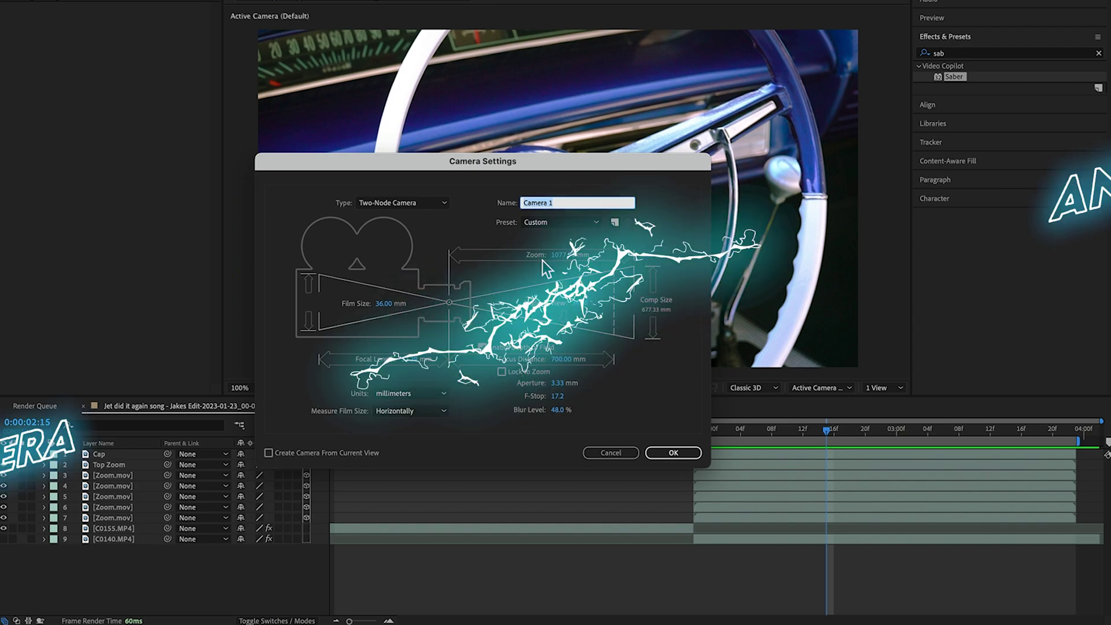
pyautogui.click(673, 453)
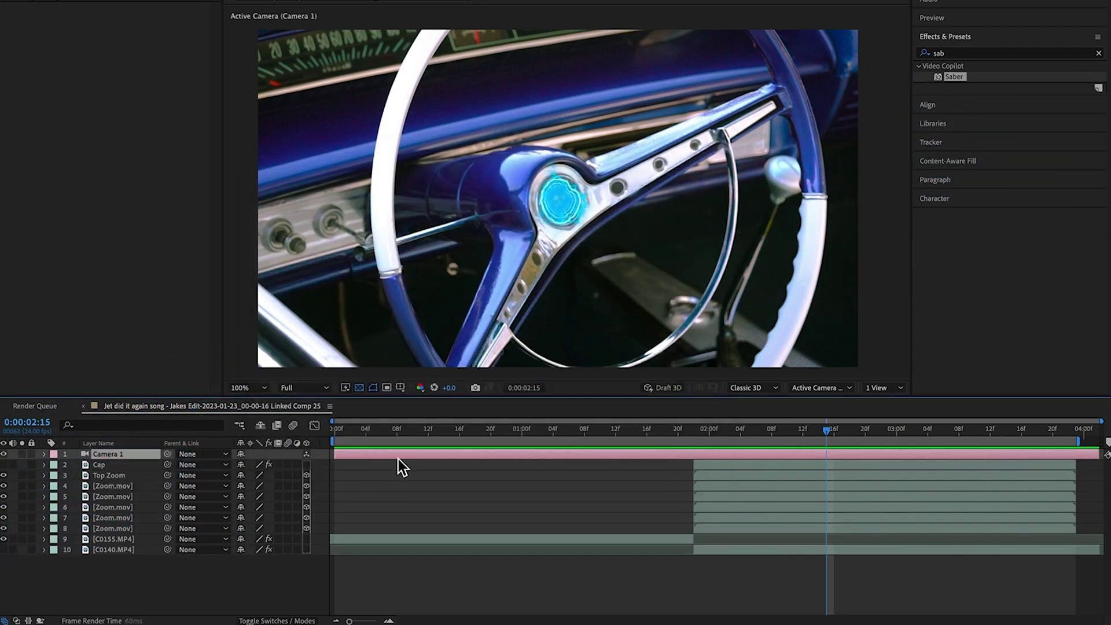
# Add a null object layer, Null 4, to the composition.
pyautogui.rightClick(110, 573)
pyautogui.moveTo(142, 461)
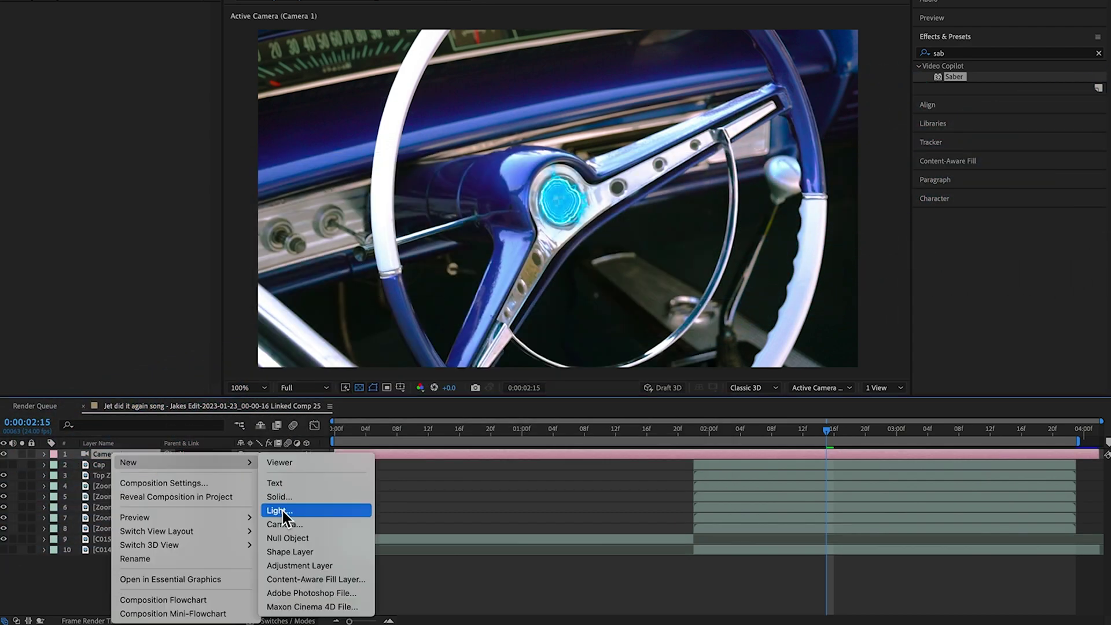
pyautogui.click(290, 538)
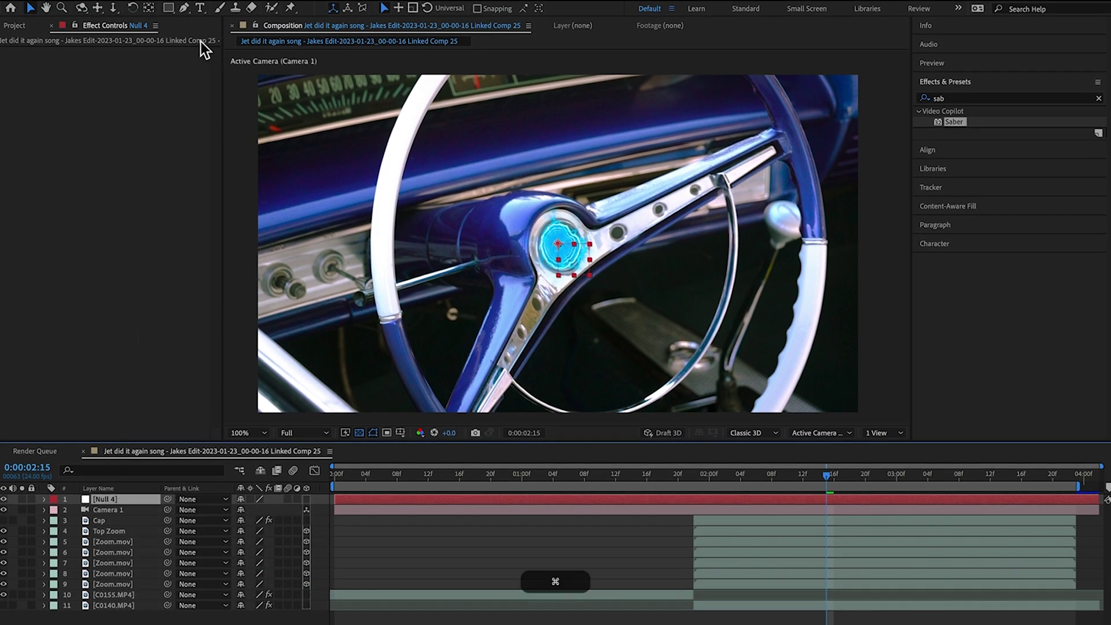
pyautogui.click(150, 9)
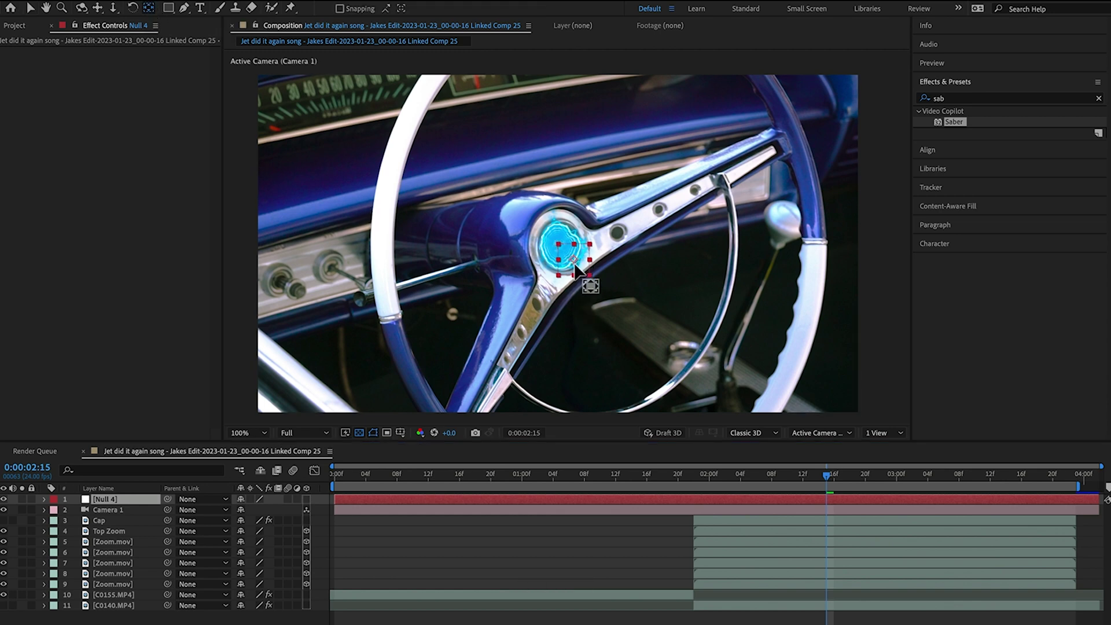
# Place Null 4 on the horn cap, parent Camera 1 to it, and keyframe its Position at 0:00:01:22.
pyautogui.click(34, 10)
pyautogui.moveTo(581, 248); pyautogui.dragTo(578, 239)
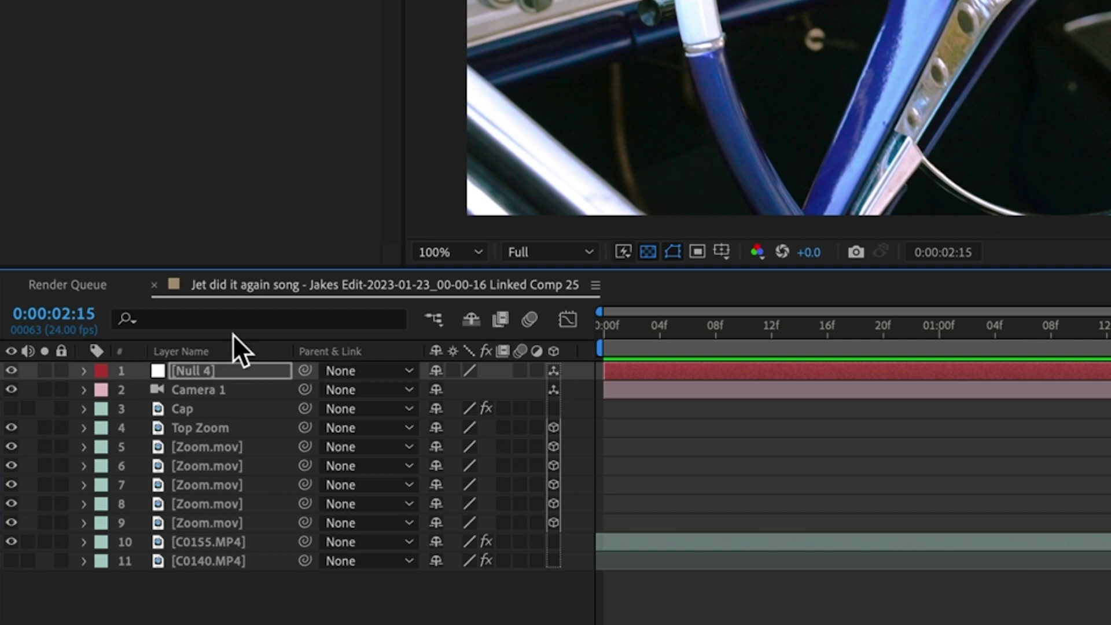
pyautogui.moveTo(305, 387); pyautogui.dragTo(208, 376)
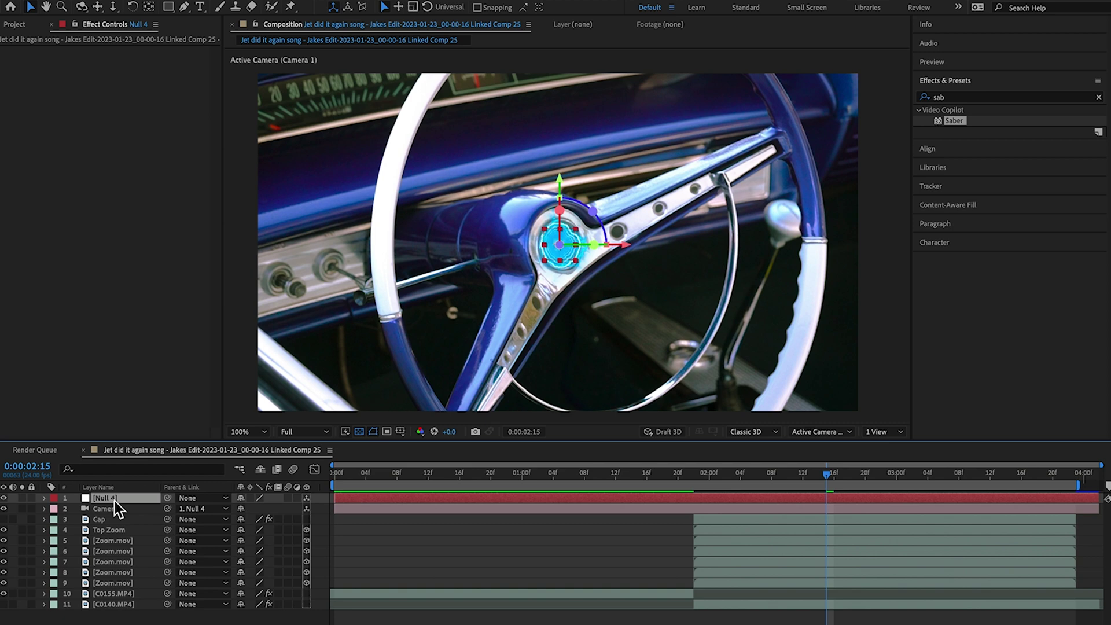
pyautogui.press('p')
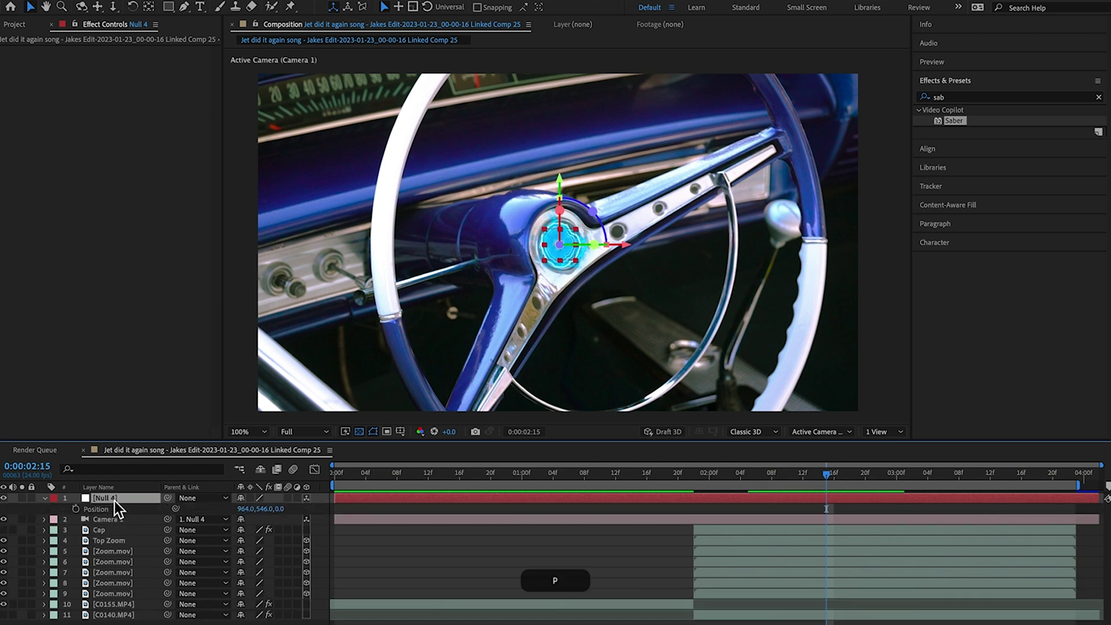
pyautogui.moveTo(699, 474); pyautogui.dragTo(693, 475)
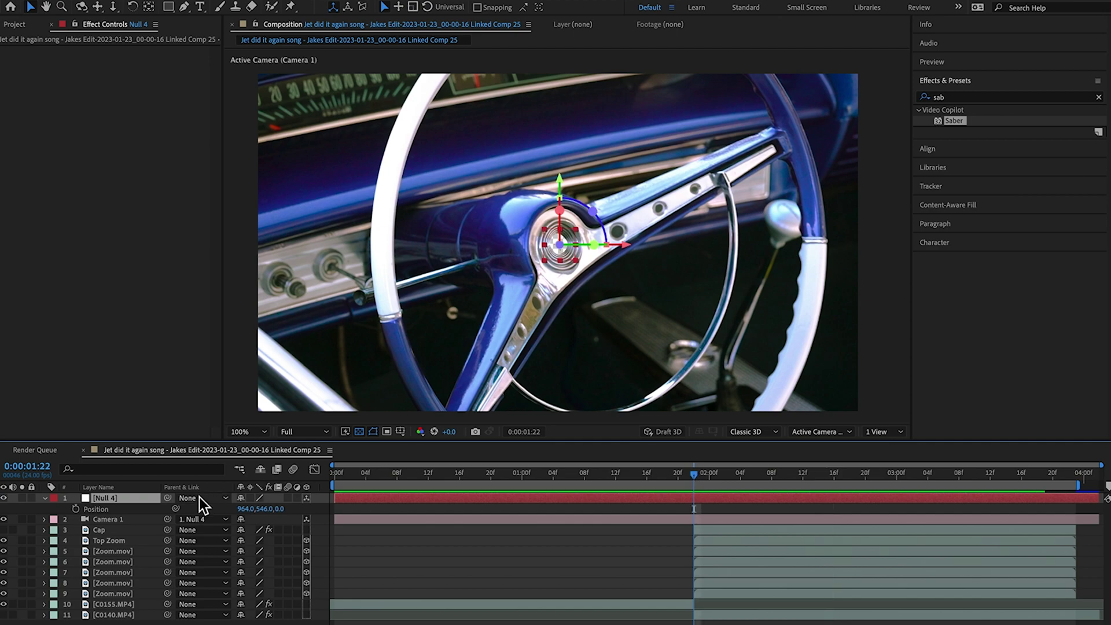
pyautogui.click(76, 508)
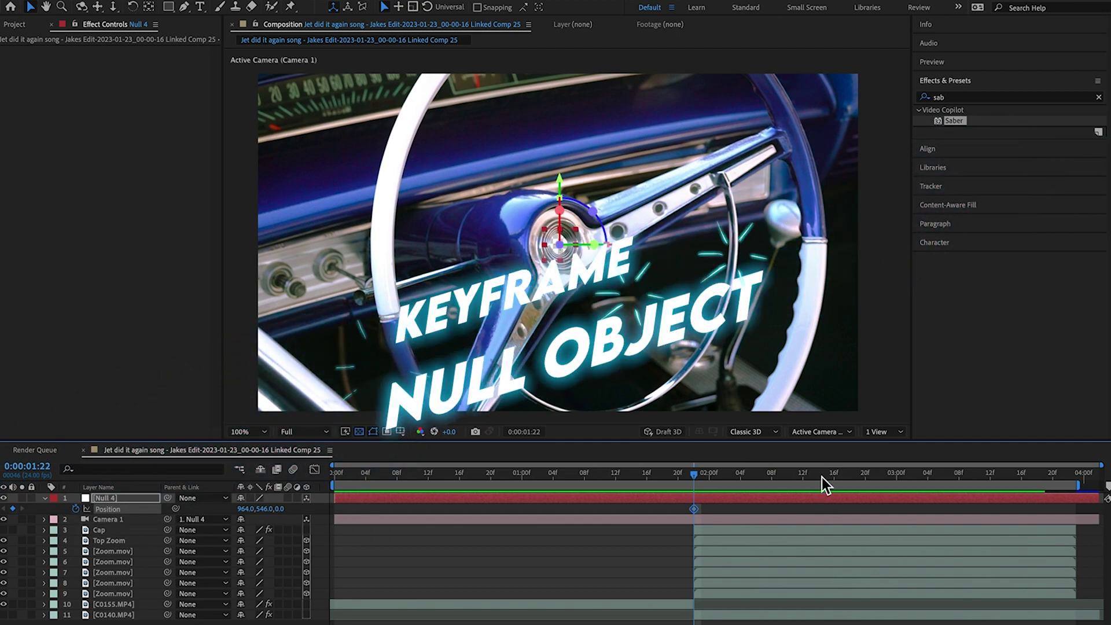
pyautogui.click(1022, 477)
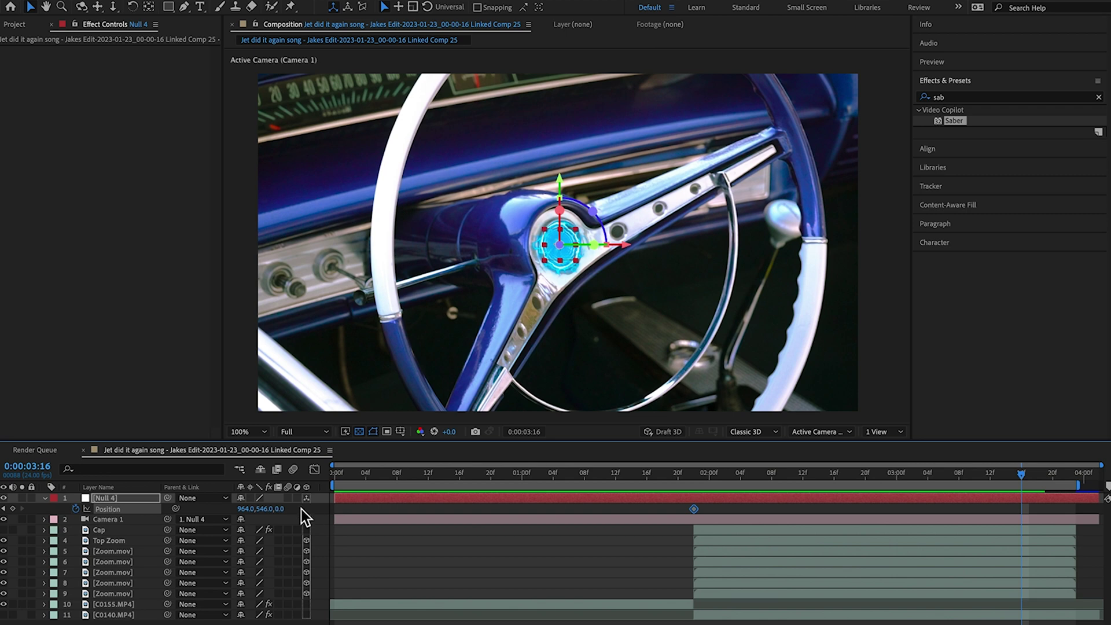
# Push Null 4's Z Position to 6499 at 0:00:03:16, driving the camera through the ring.
pyautogui.moveTo(281, 509); pyautogui.dragTo(1021, 503)
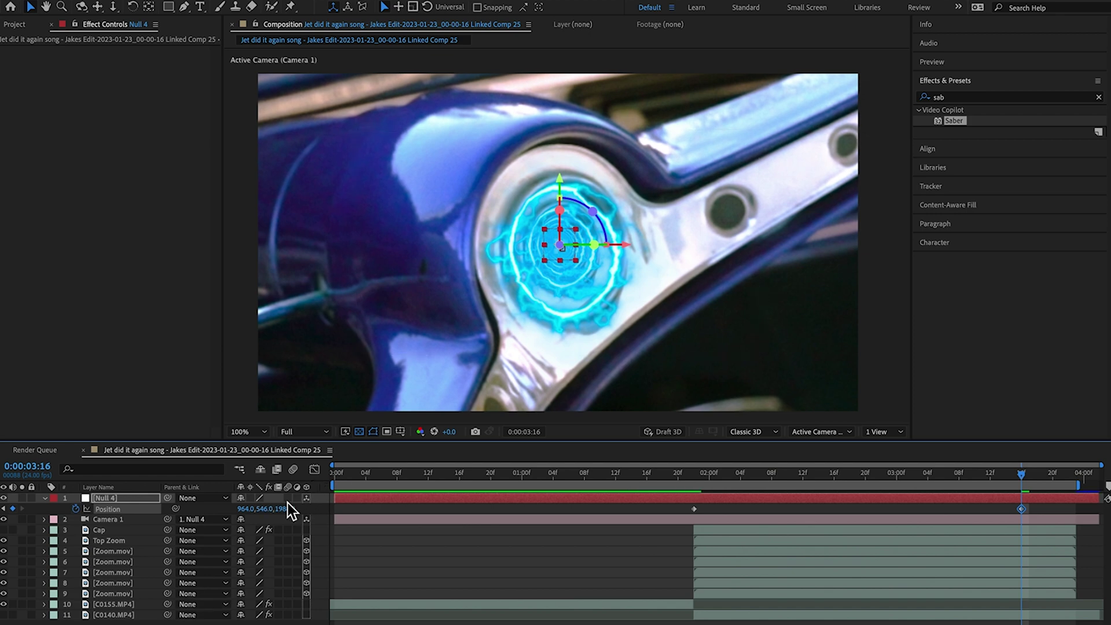
pyautogui.moveTo(289, 506); pyautogui.dragTo(483, 497)
pyautogui.press('F2')
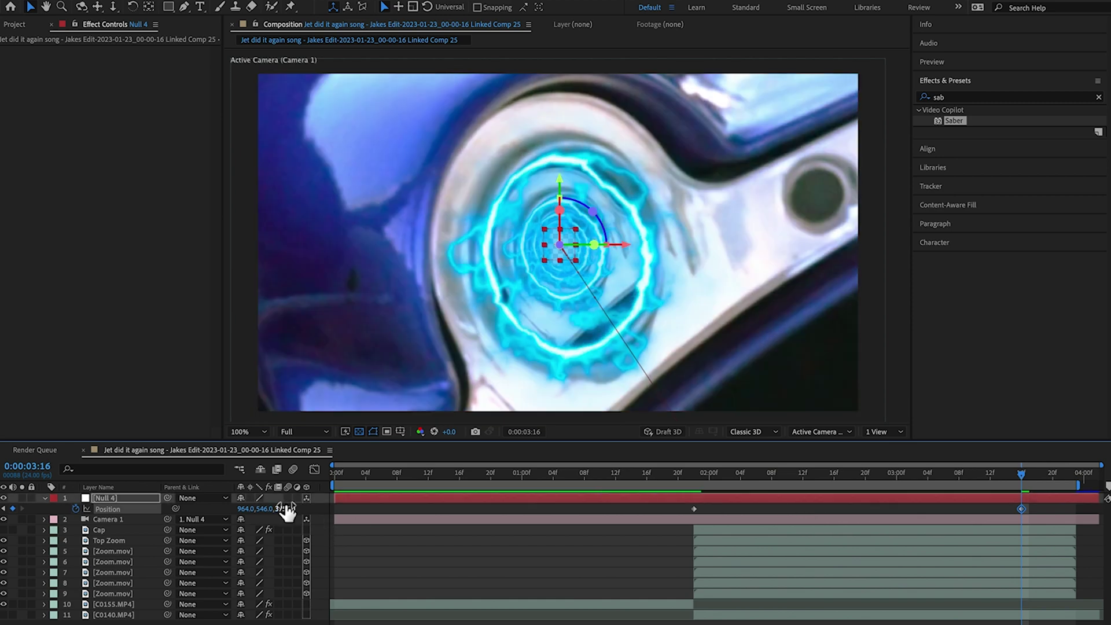
pyautogui.moveTo(287, 509); pyautogui.dragTo(793, 508)
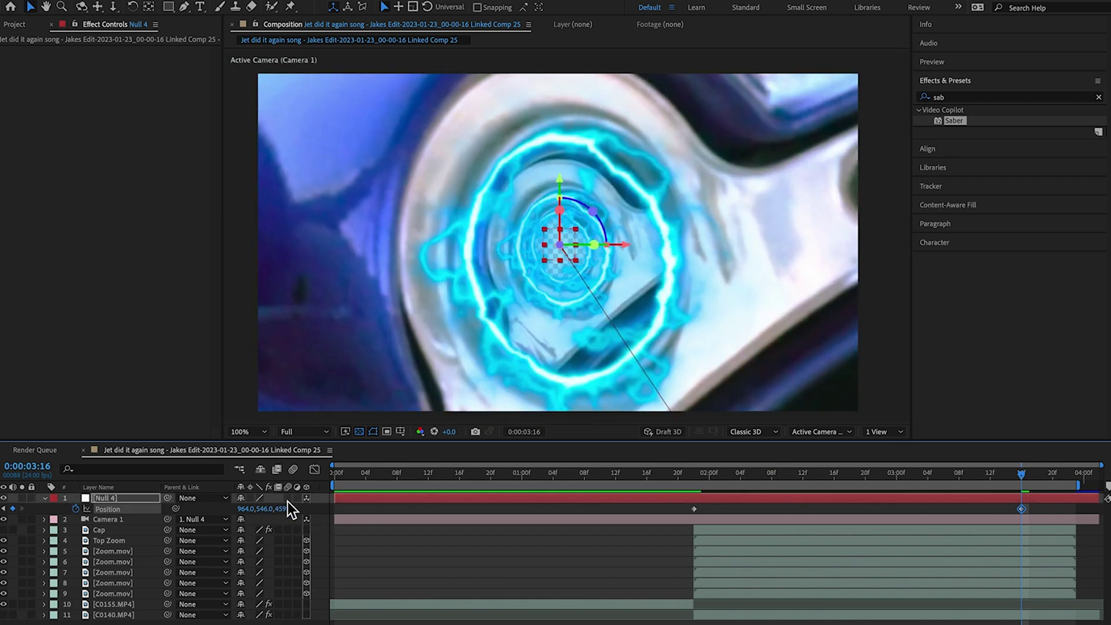
pyautogui.moveTo(283, 509); pyautogui.dragTo(890, 509)
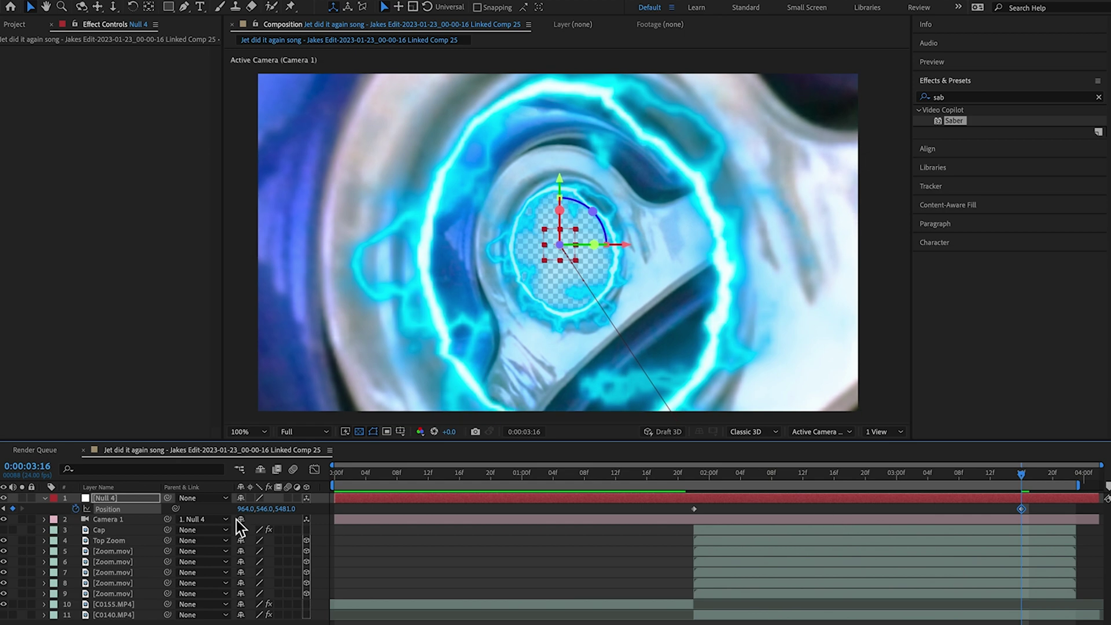
pyautogui.moveTo(290, 508); pyautogui.dragTo(727, 518)
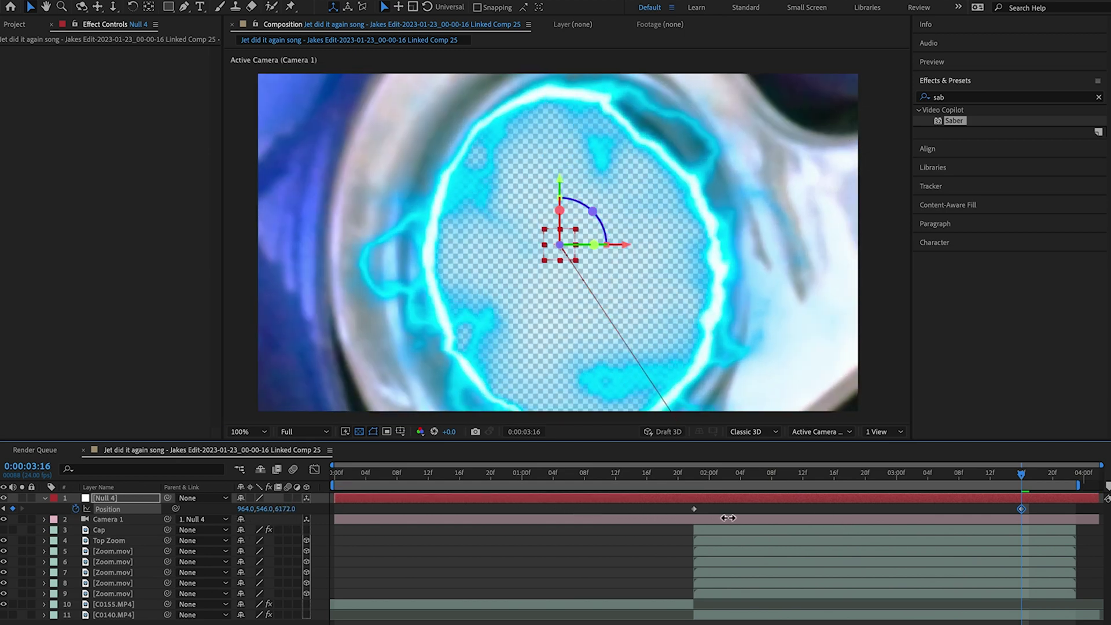
pyautogui.moveTo(311, 511); pyautogui.dragTo(481, 510)
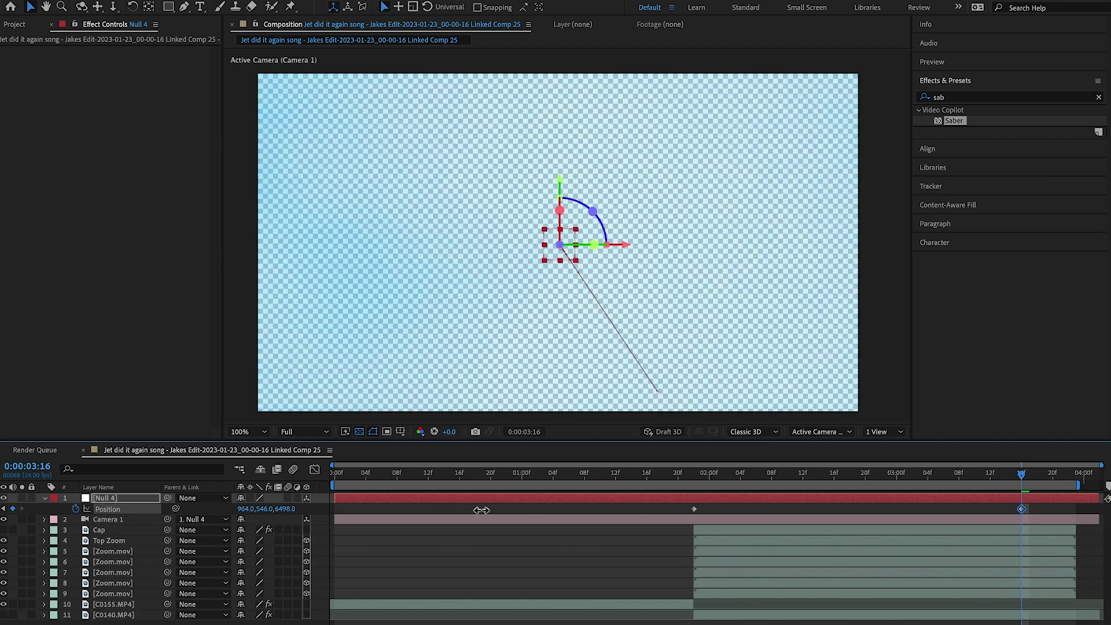
# Apply Easy Ease In to Null 4's final Position keyframe and Easy Ease Out to its first.
pyautogui.rightClick(1022, 508)
pyautogui.moveTo(918, 624)
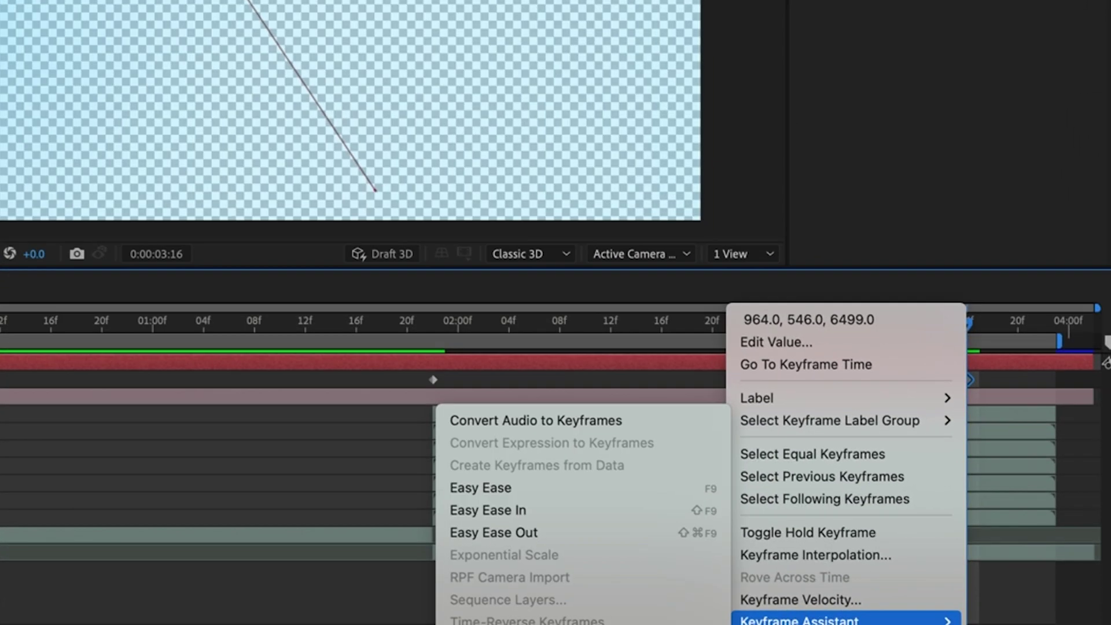
pyautogui.click(578, 509)
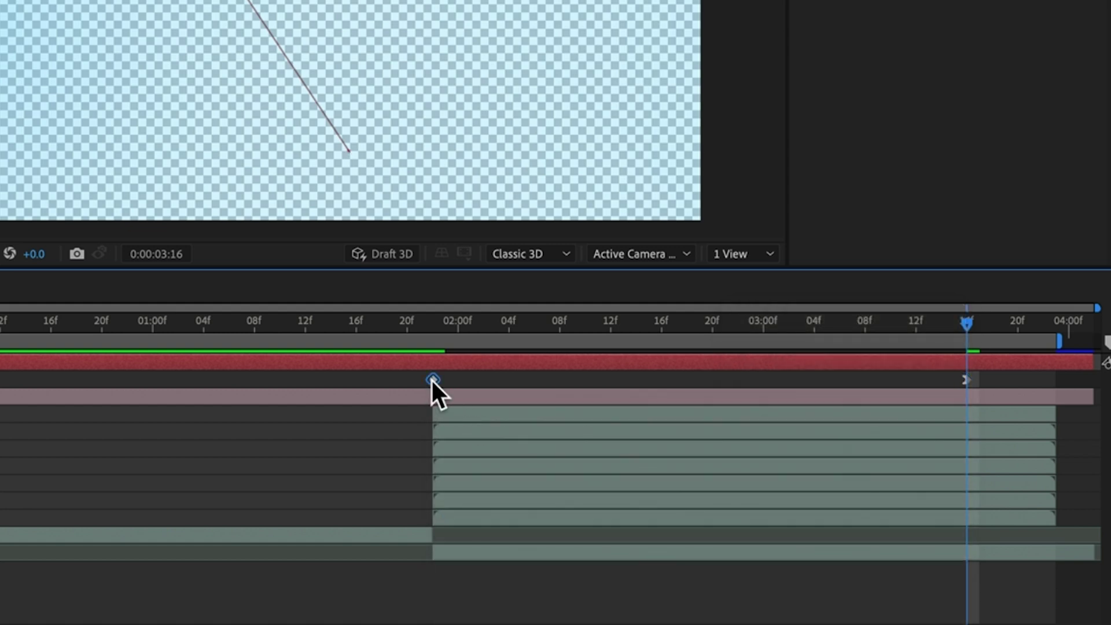
pyautogui.rightClick(431, 379)
pyautogui.moveTo(503, 619)
pyautogui.click(743, 534)
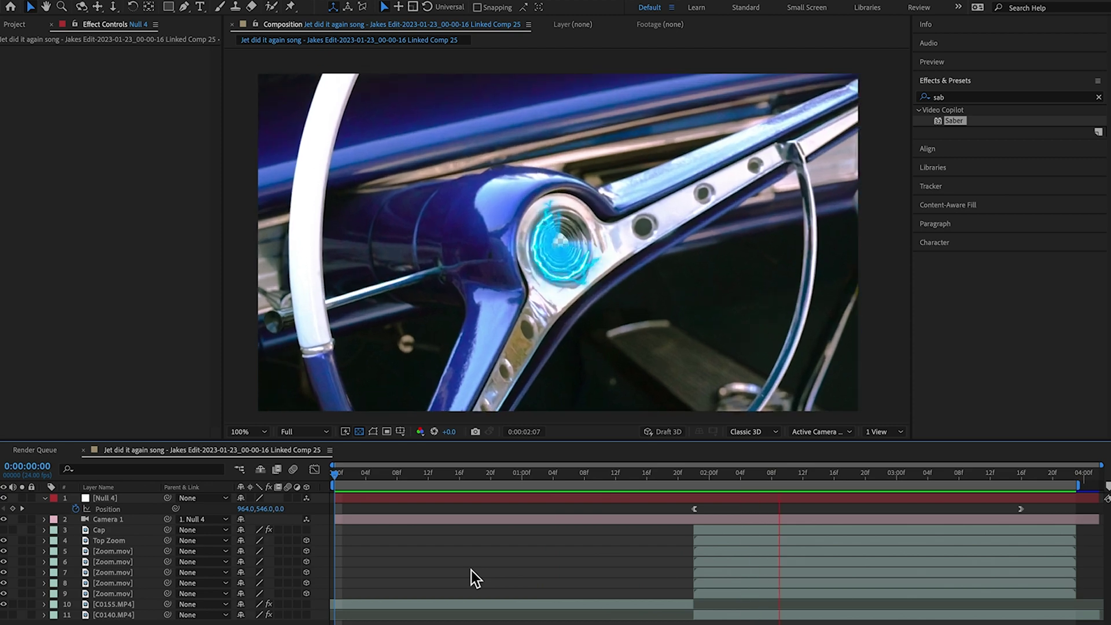
# Enable motion blur on the layers and check the blurred push at 0:00:02:18.
pyautogui.click(752, 471)
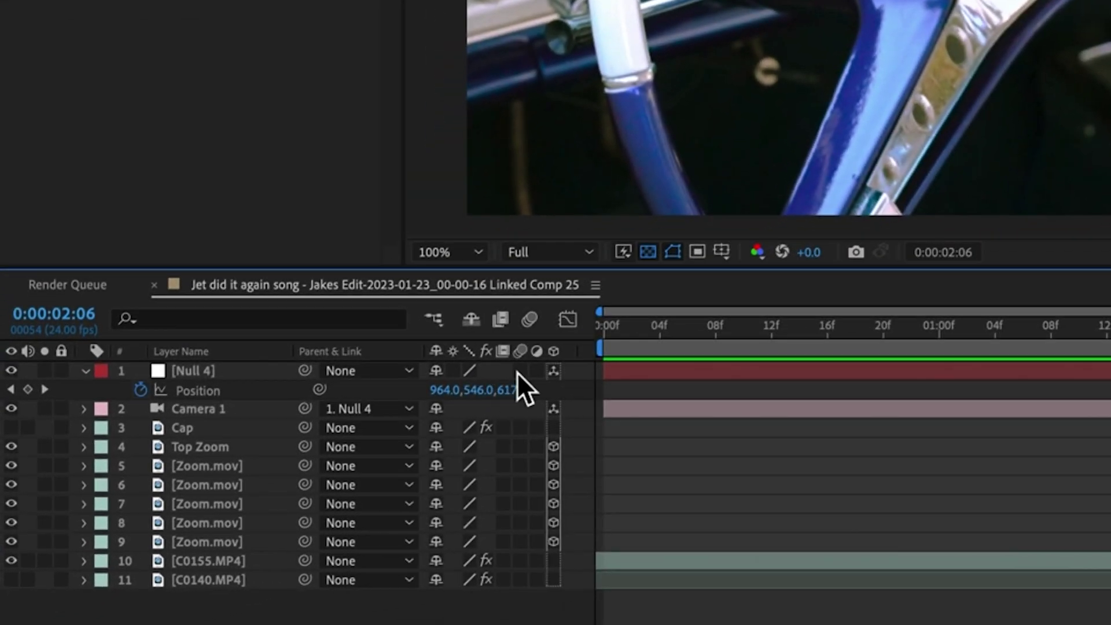
pyautogui.moveTo(287, 497); pyautogui.dragTo(286, 595)
pyautogui.moveTo(519, 546); pyautogui.dragTo(527, 591)
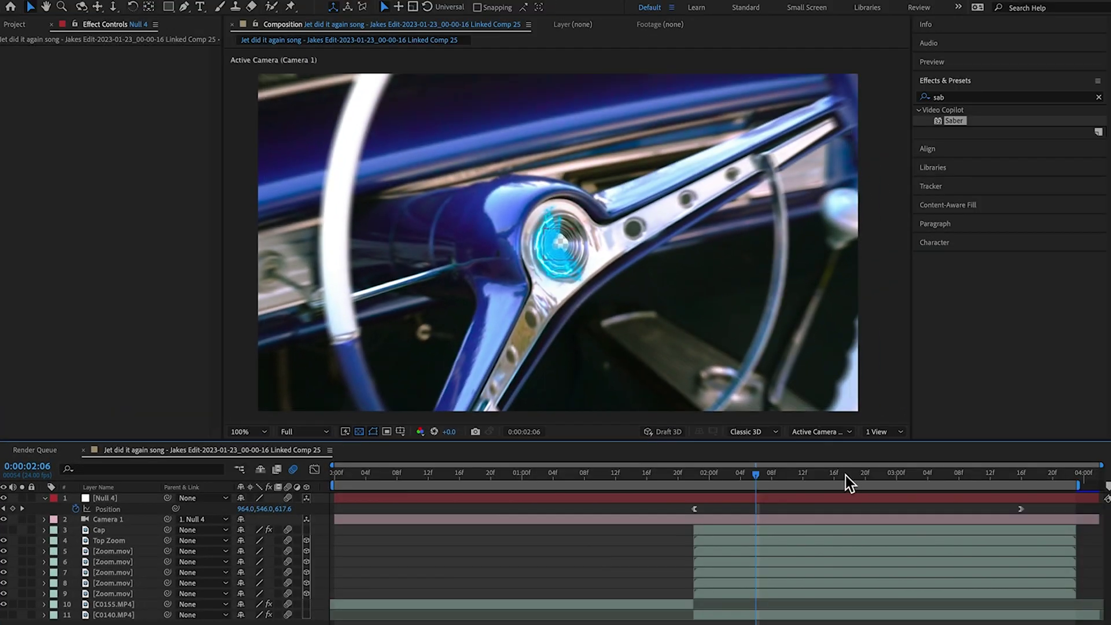
pyautogui.click(849, 473)
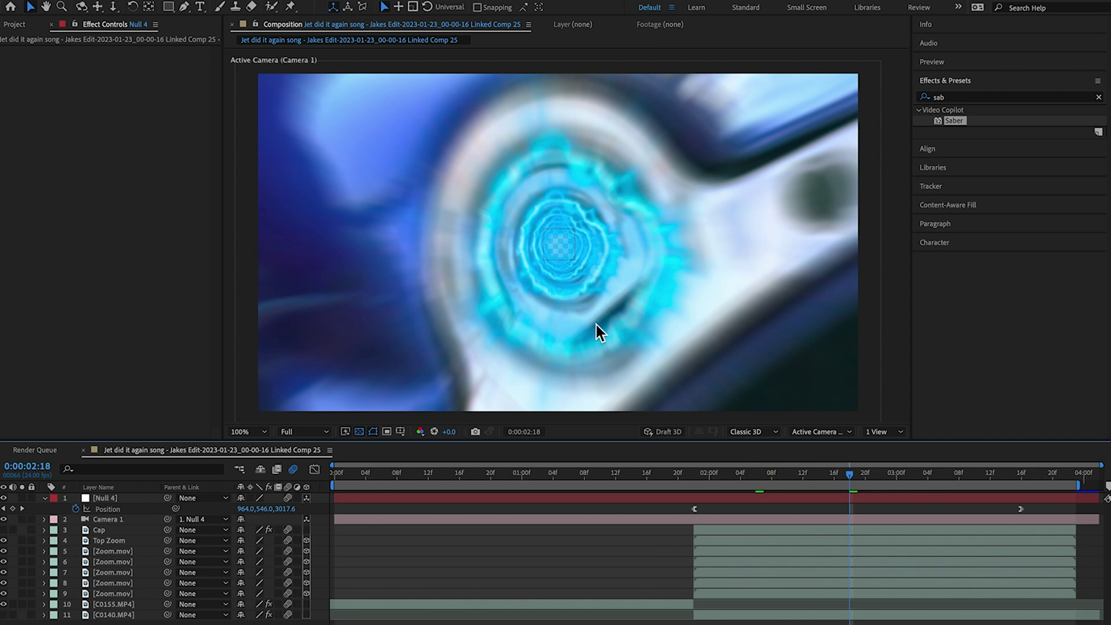
pyautogui.click(292, 470)
pyautogui.click(292, 470)
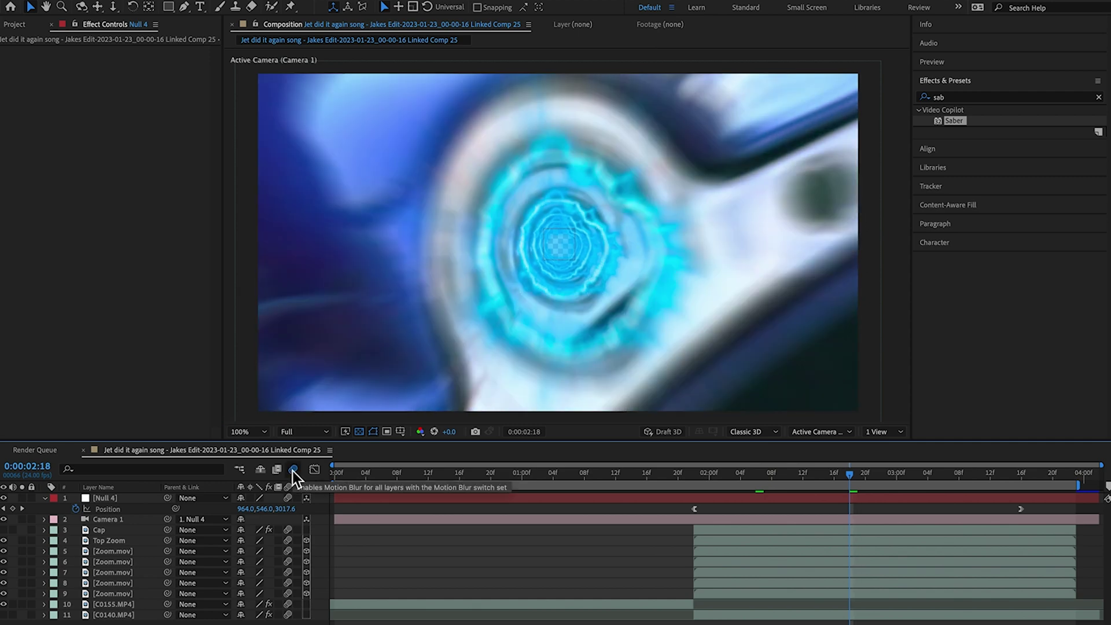
pyautogui.click(108, 520)
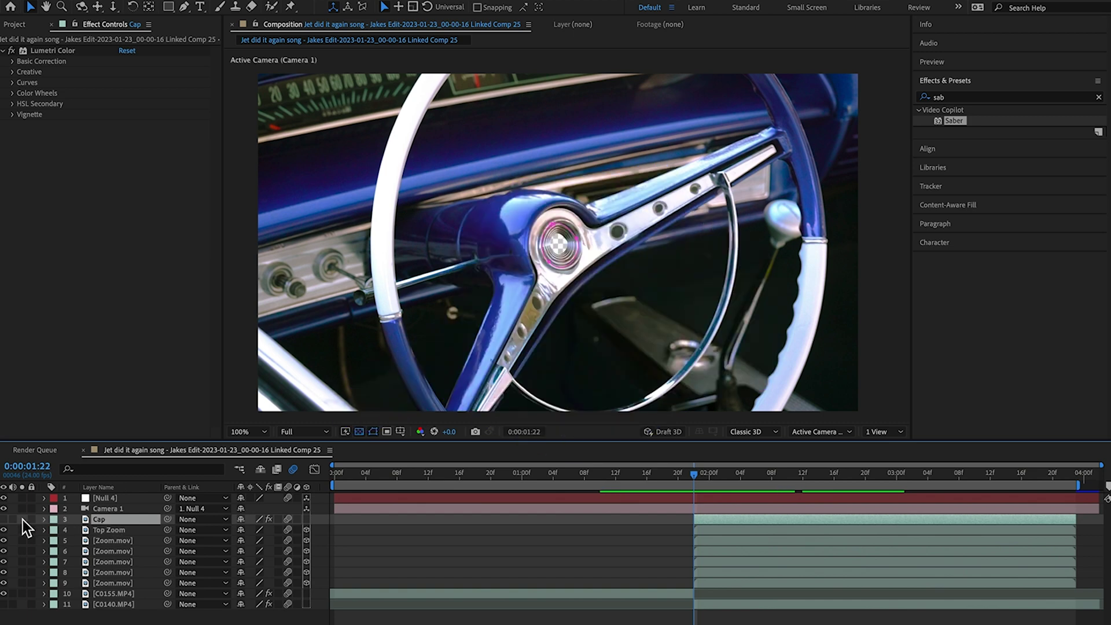
# Show the Cap layer, turn on its 3D switch, and select it.
pyautogui.click(4, 520)
pyautogui.click(522, 532)
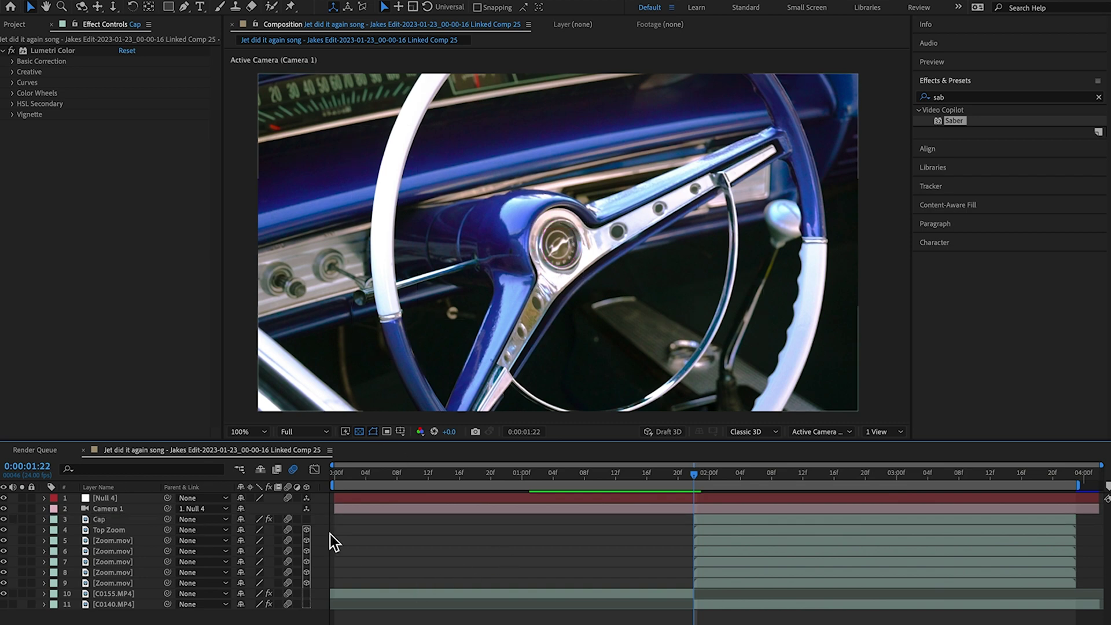
pyautogui.click(306, 519)
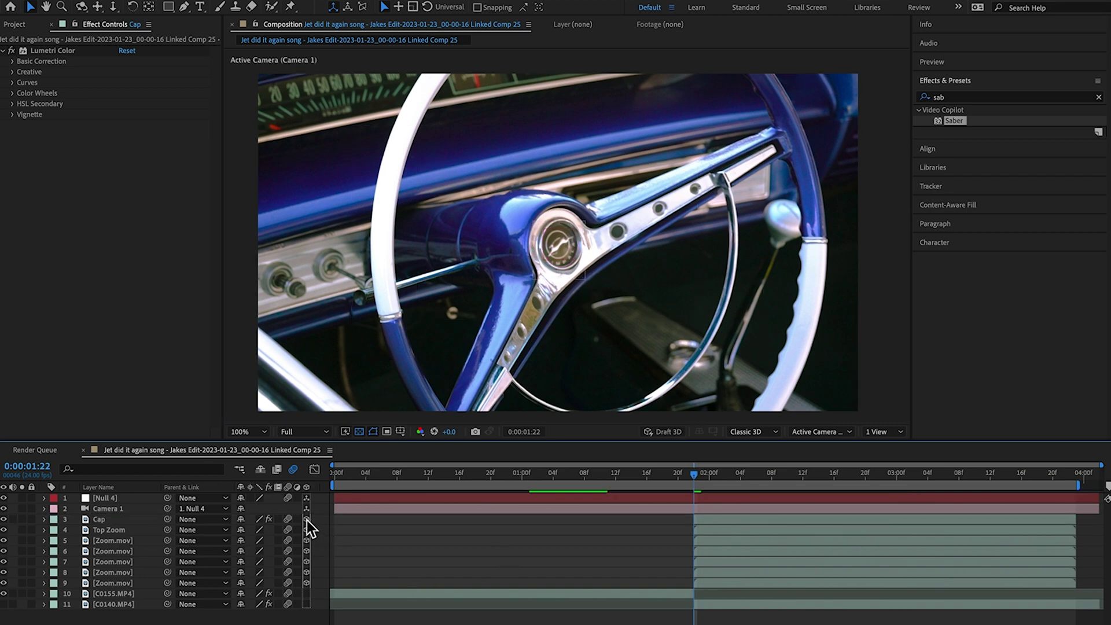
pyautogui.click(712, 518)
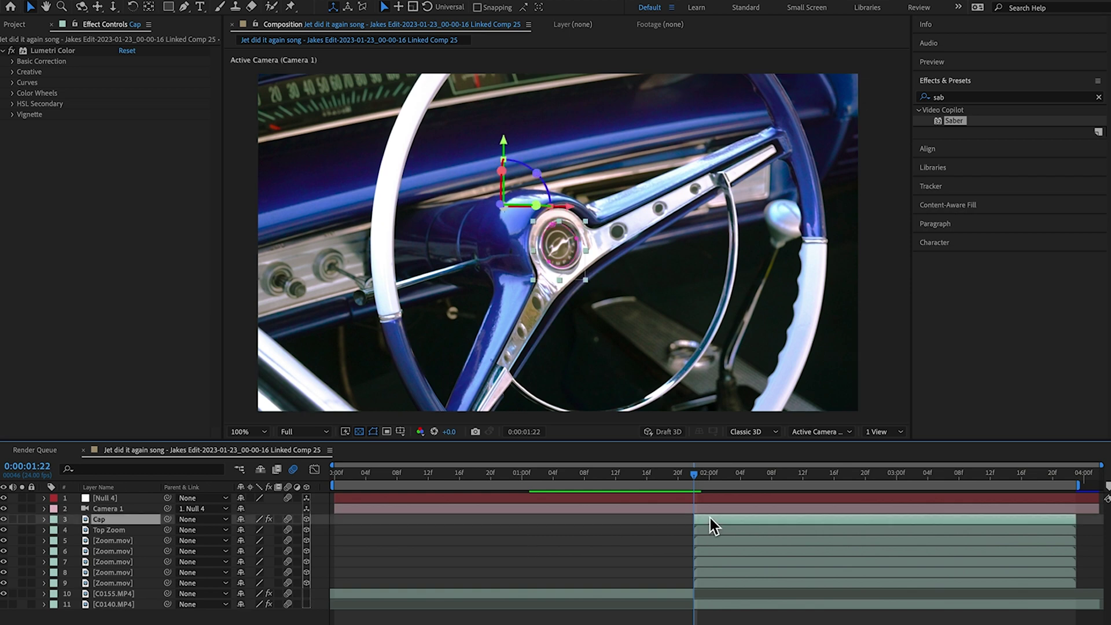
pyautogui.keyDown('ctrl'); pyautogui.click(710, 518); pyautogui.keyUp('ctrl')
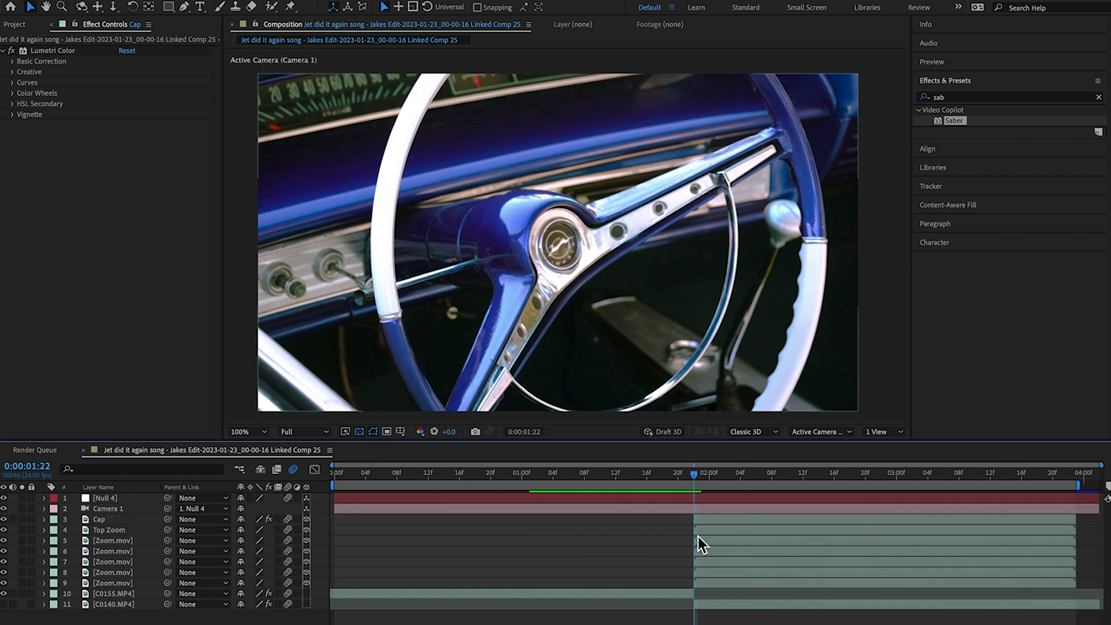
pyautogui.click(703, 519)
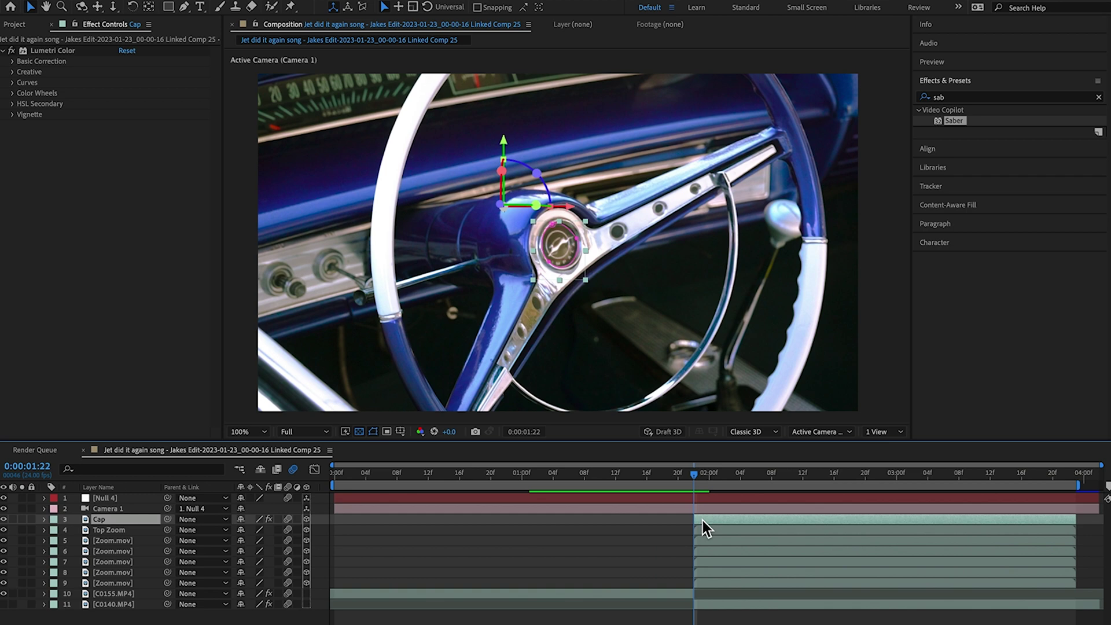
# Keyframe Cap's Position at 785, 424 and drop it down to Y 889 at a later keyframe.
pyautogui.press('p')
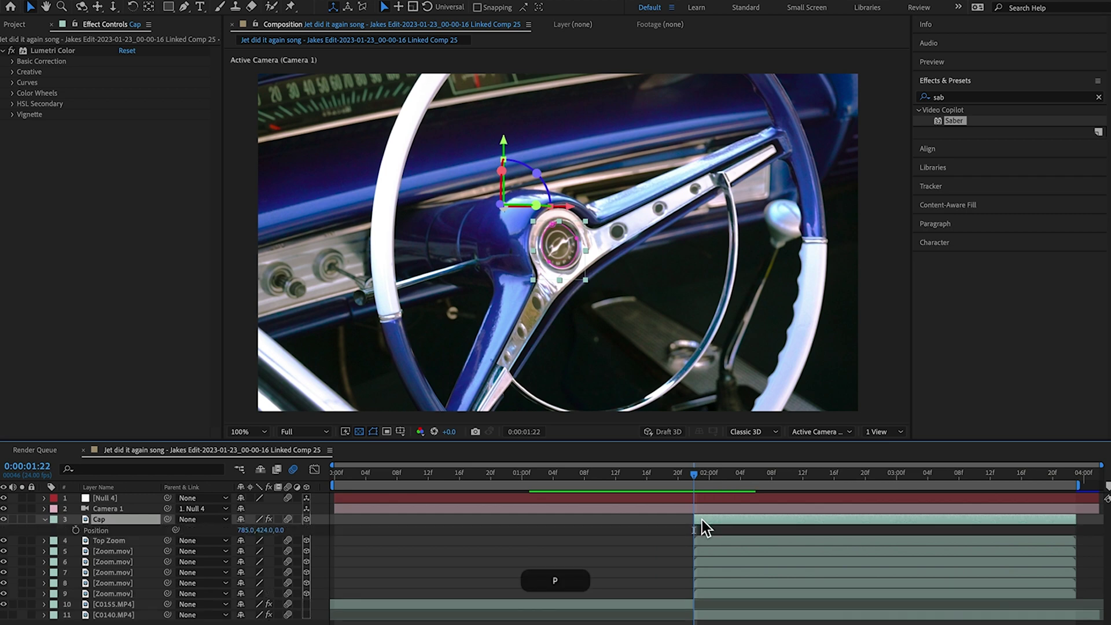
pyautogui.click(76, 529)
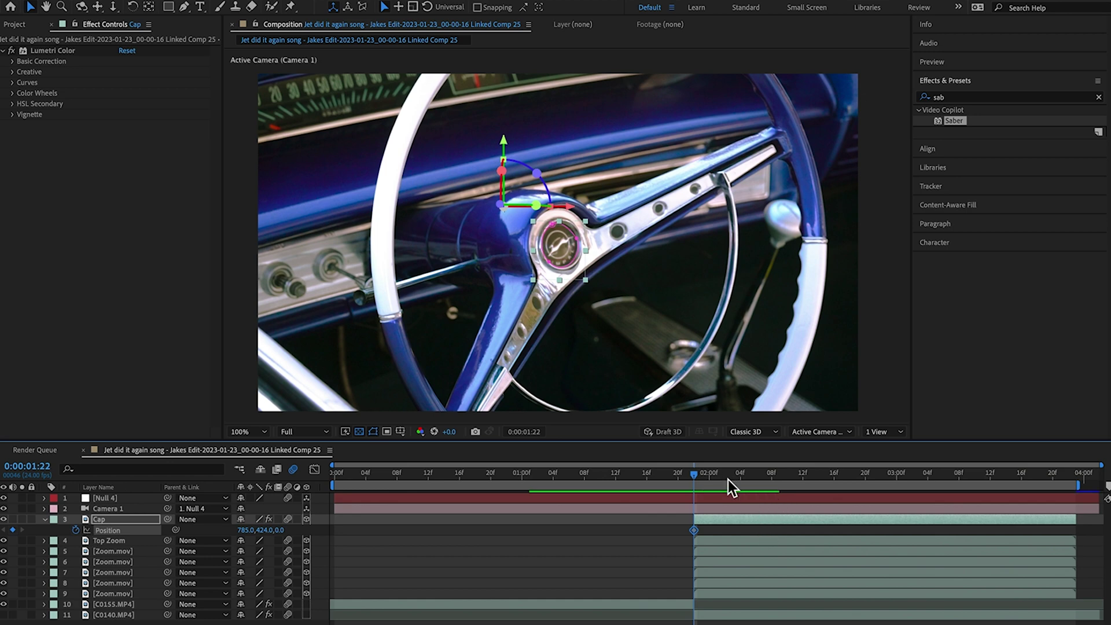
pyautogui.moveTo(728, 479); pyautogui.dragTo(773, 480)
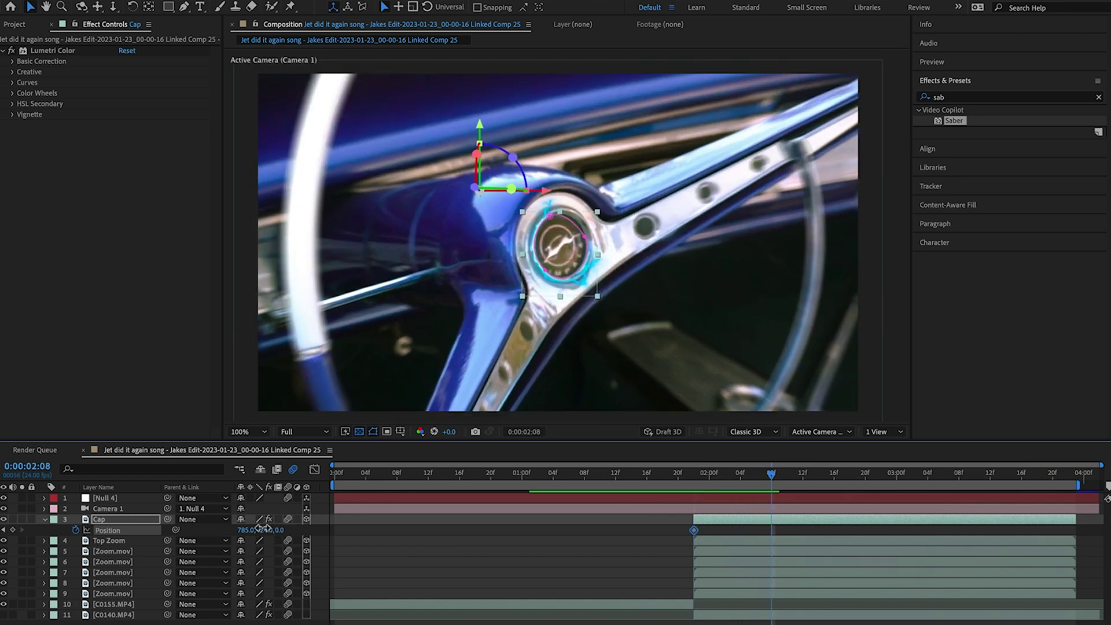
pyautogui.moveTo(261, 527); pyautogui.dragTo(758, 530)
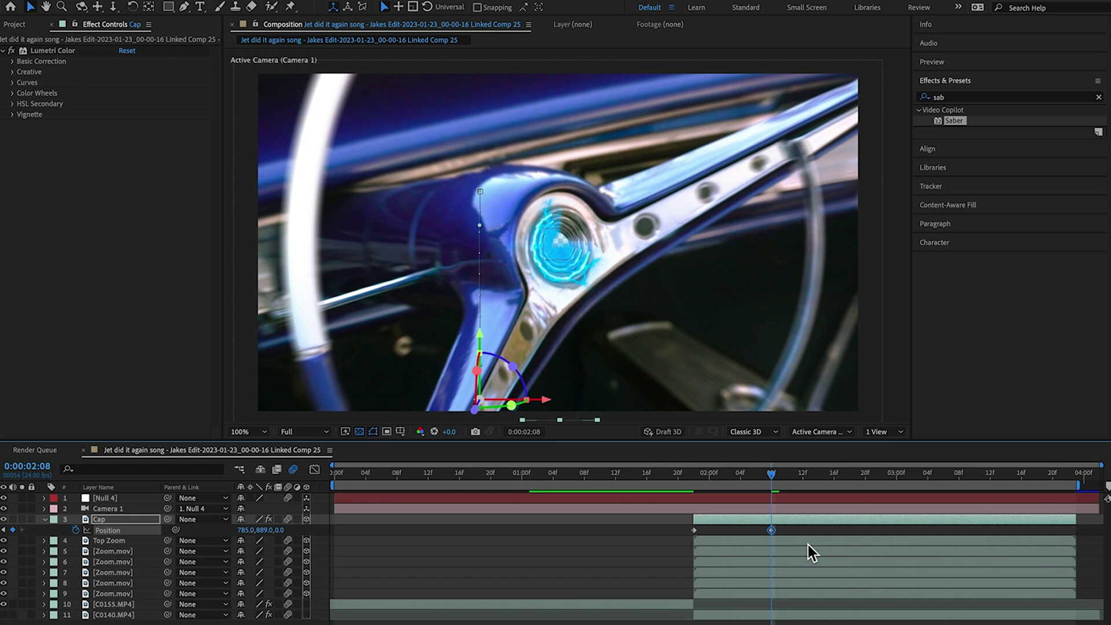
pyautogui.moveTo(772, 530); pyautogui.dragTo(820, 530)
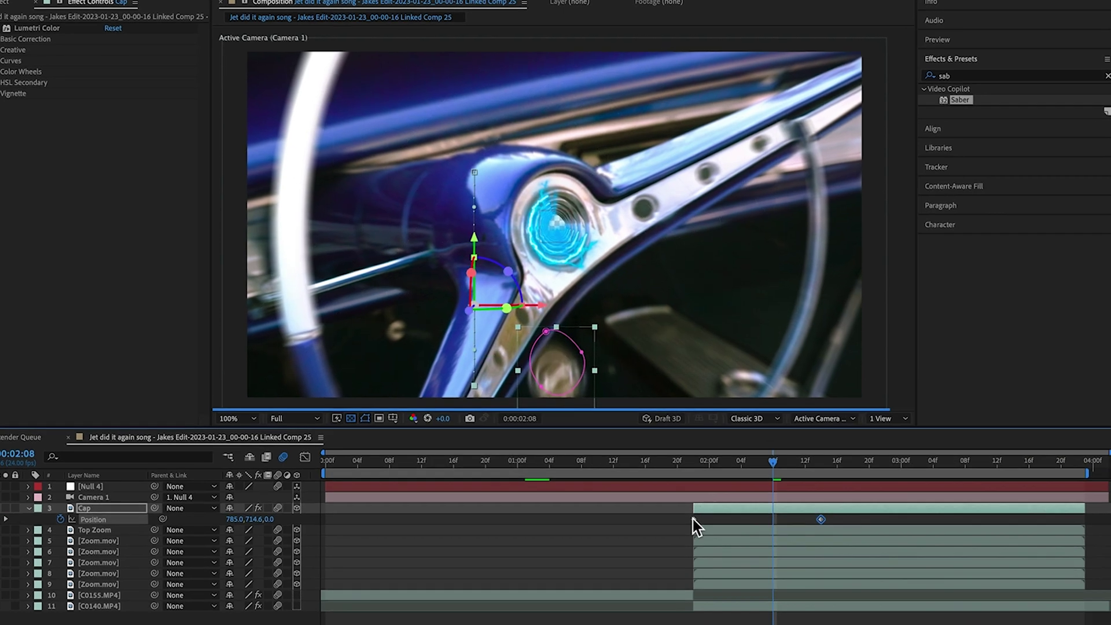
# Apply Easy Ease Out to Cap's starting Position keyframe.
pyautogui.click(694, 530)
pyautogui.rightClick(692, 486)
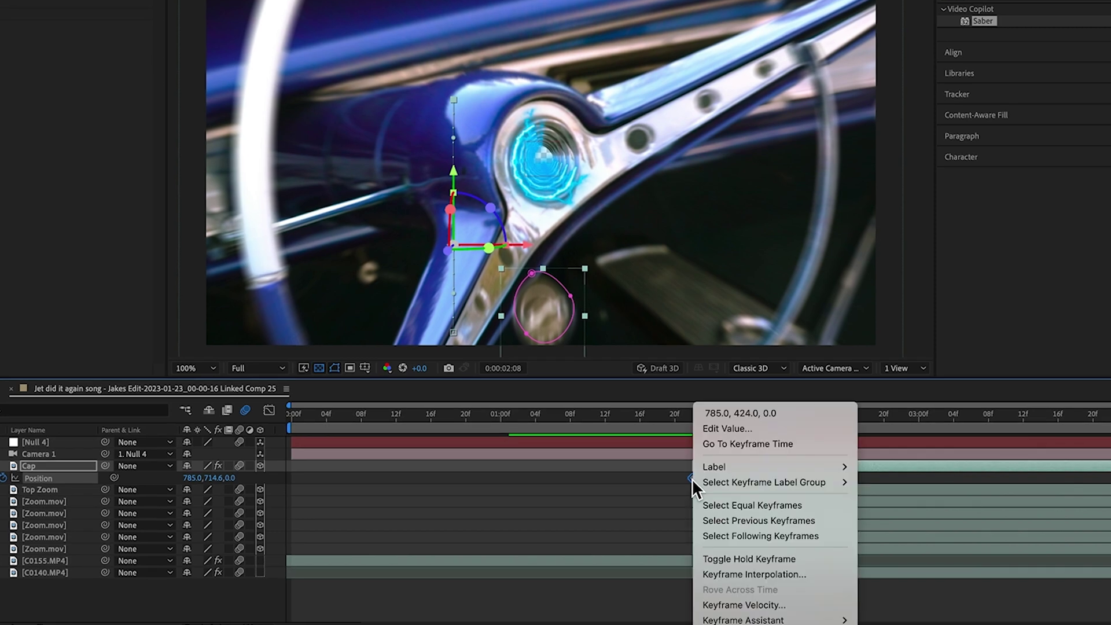
pyautogui.moveTo(738, 624)
pyautogui.click(913, 559)
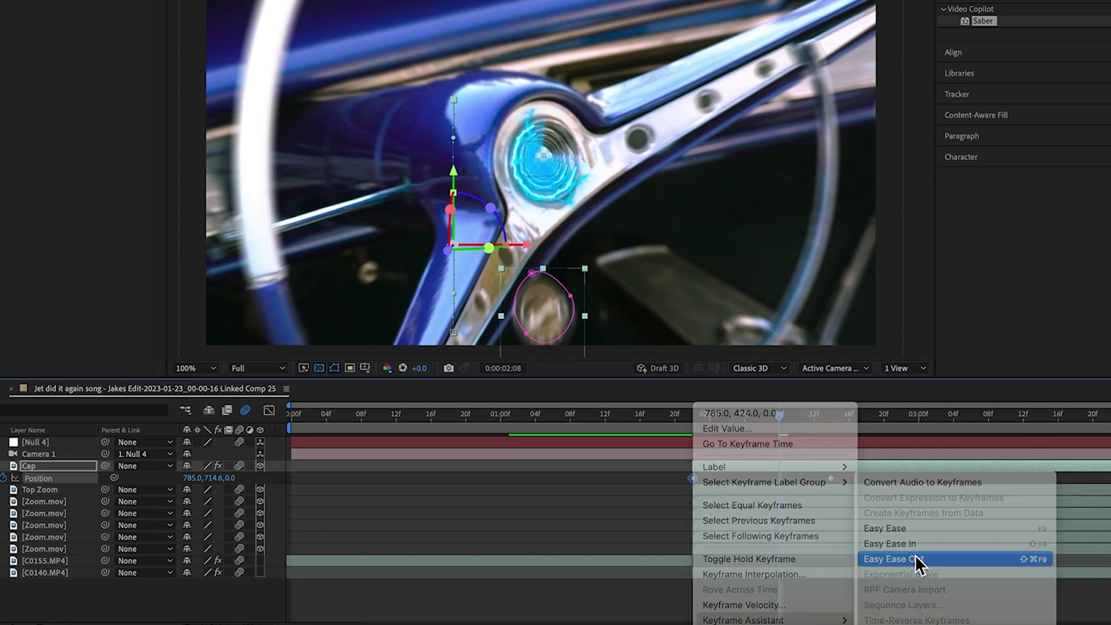
pyautogui.click(696, 413)
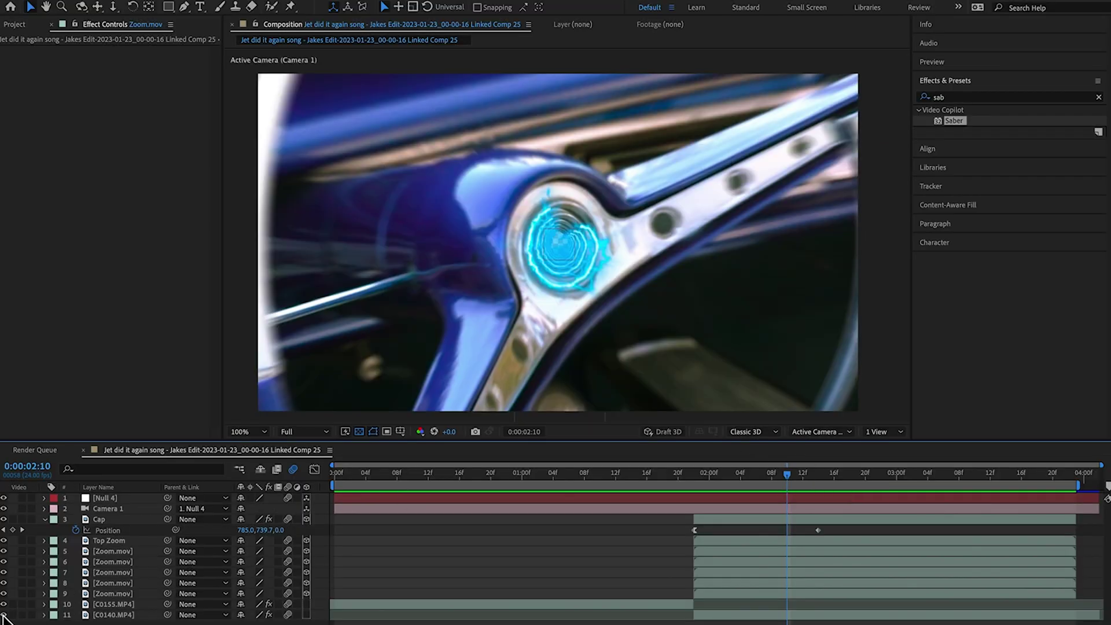
# Review the tunnel transition frames from 0:00:02:18 through the car shot at 0:00:03:13.
pyautogui.click(849, 472)
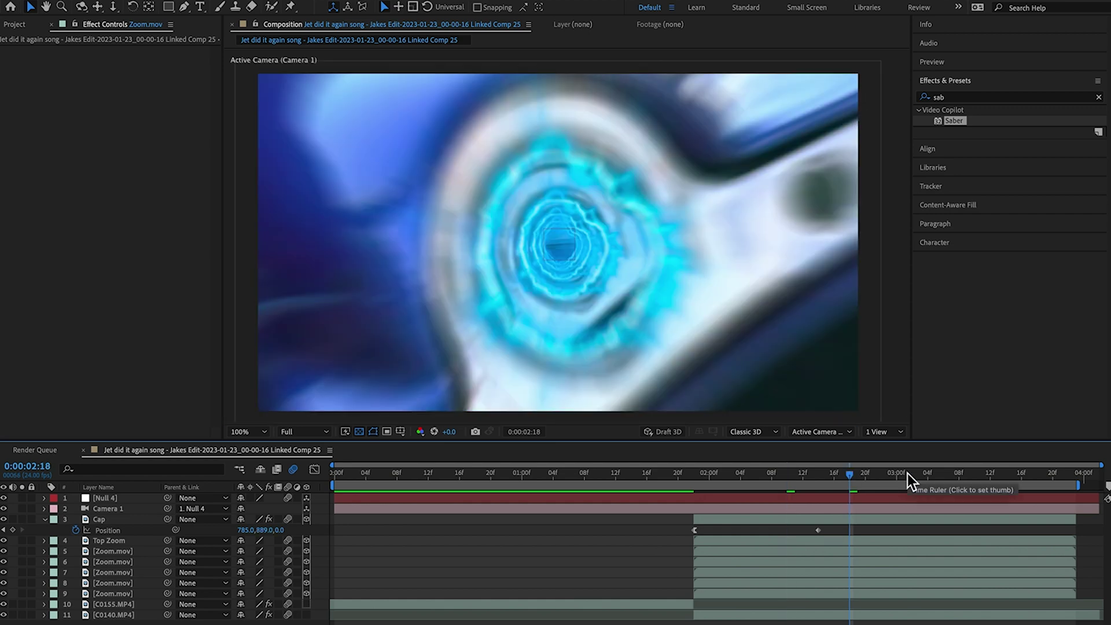
pyautogui.click(903, 473)
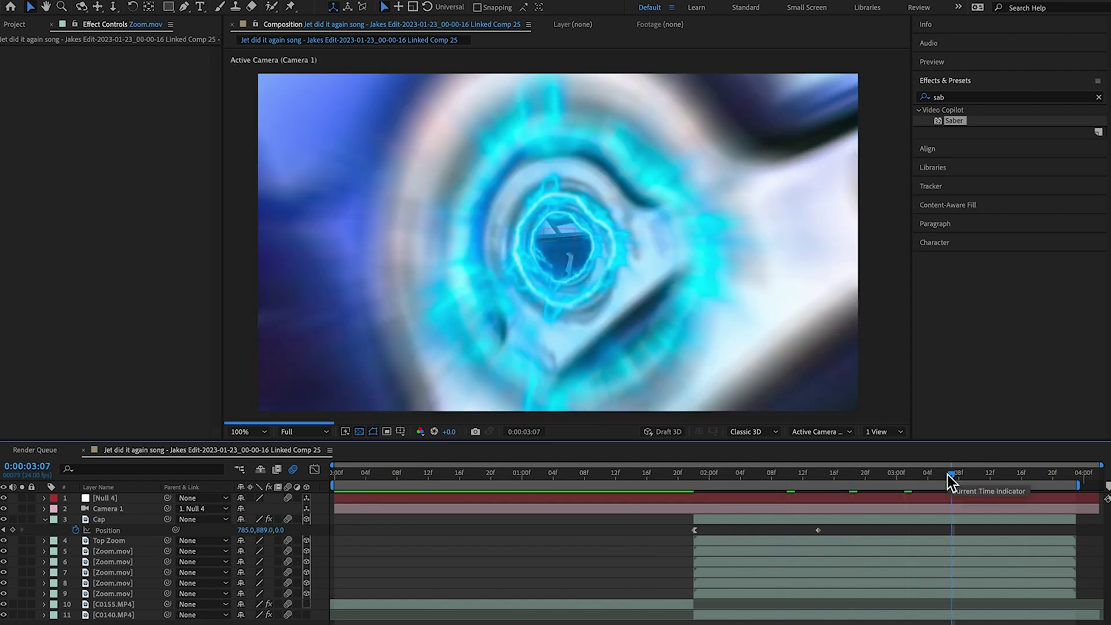
pyautogui.click(951, 473)
pyautogui.click(995, 473)
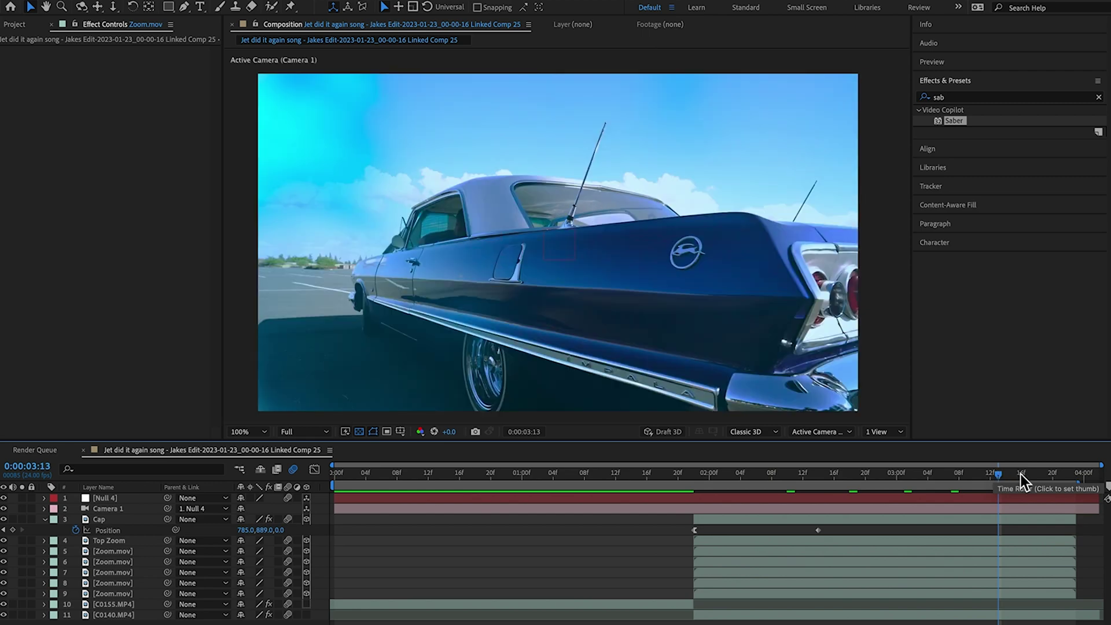
pyautogui.click(966, 474)
pyautogui.click(980, 475)
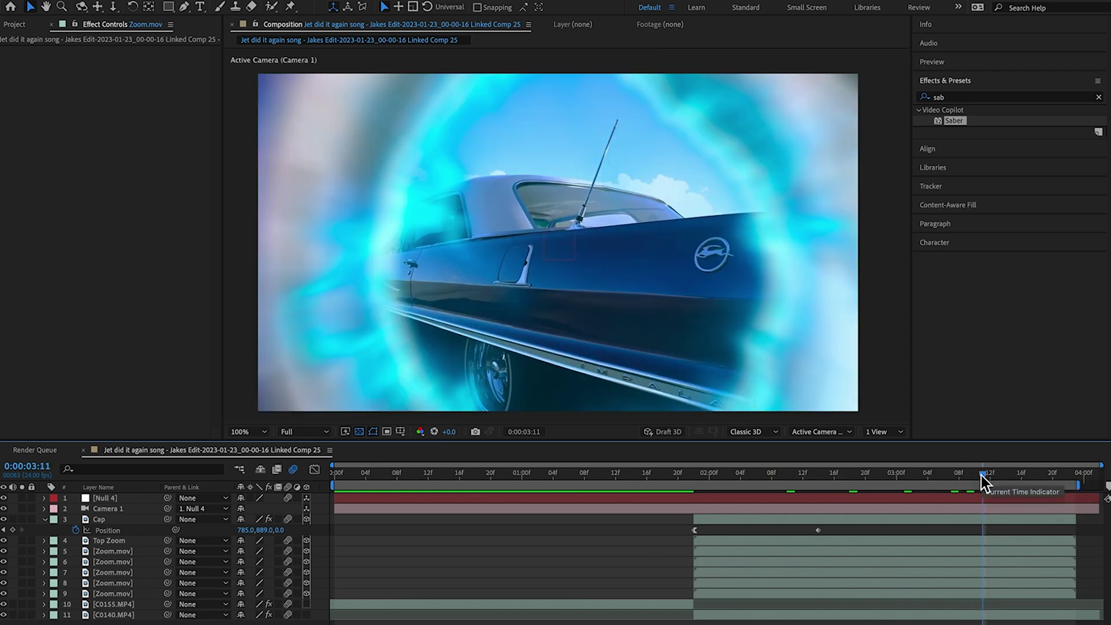
pyautogui.click(1000, 474)
pyautogui.click(936, 473)
# Select C0155.MP4, then C0140.MP4, to show the C0140.MP4 clip's Lumetri Color in Effect Controls.
pyautogui.click(515, 621)
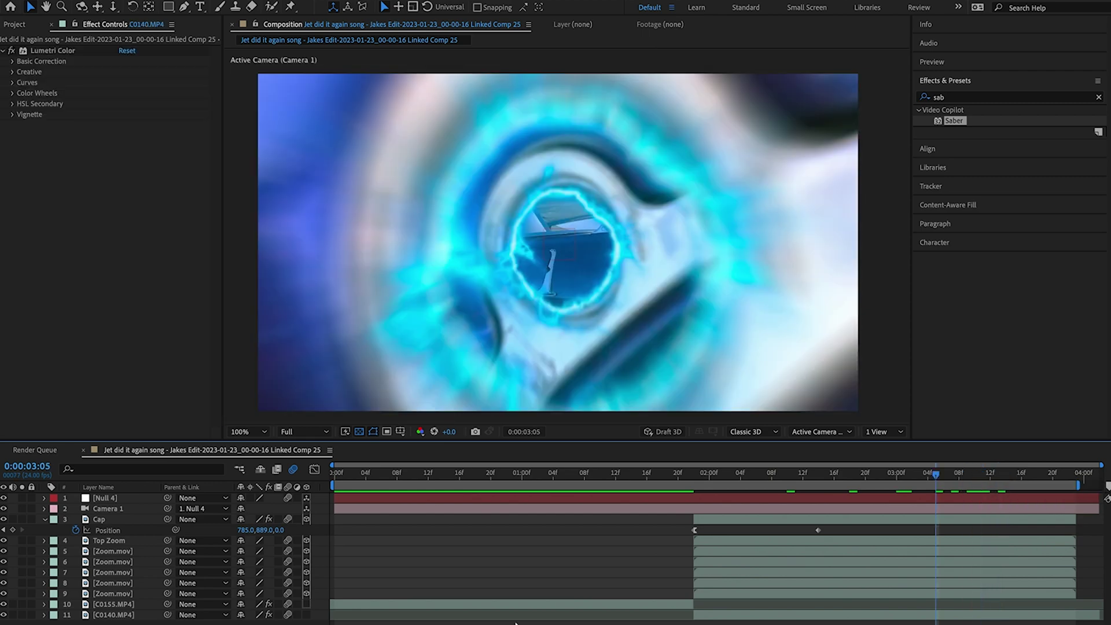
pyautogui.click(714, 604)
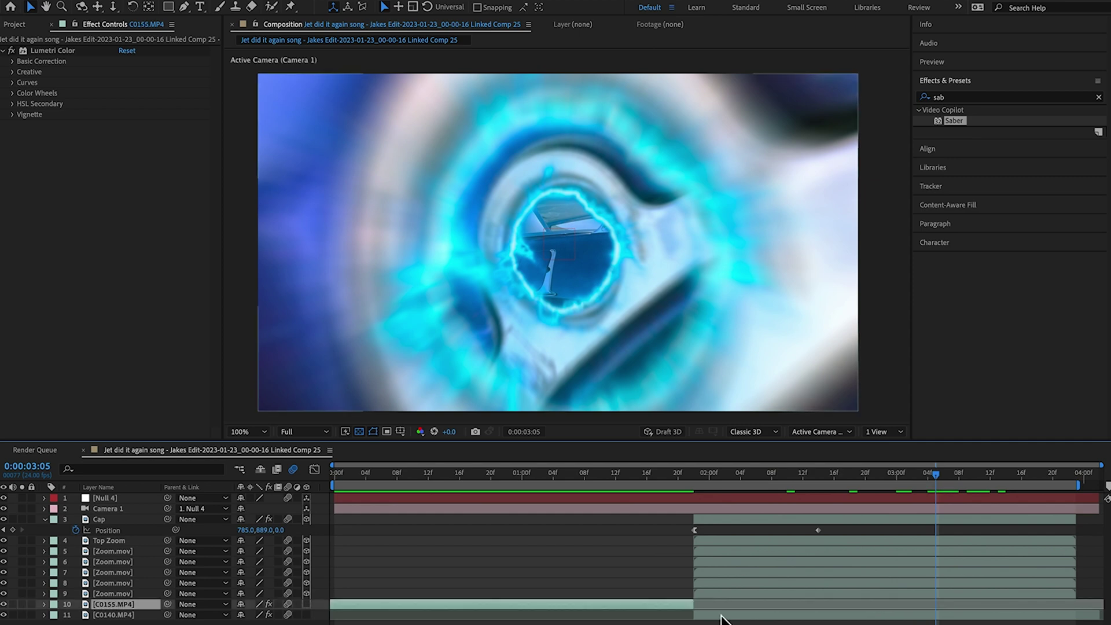
pyautogui.click(721, 615)
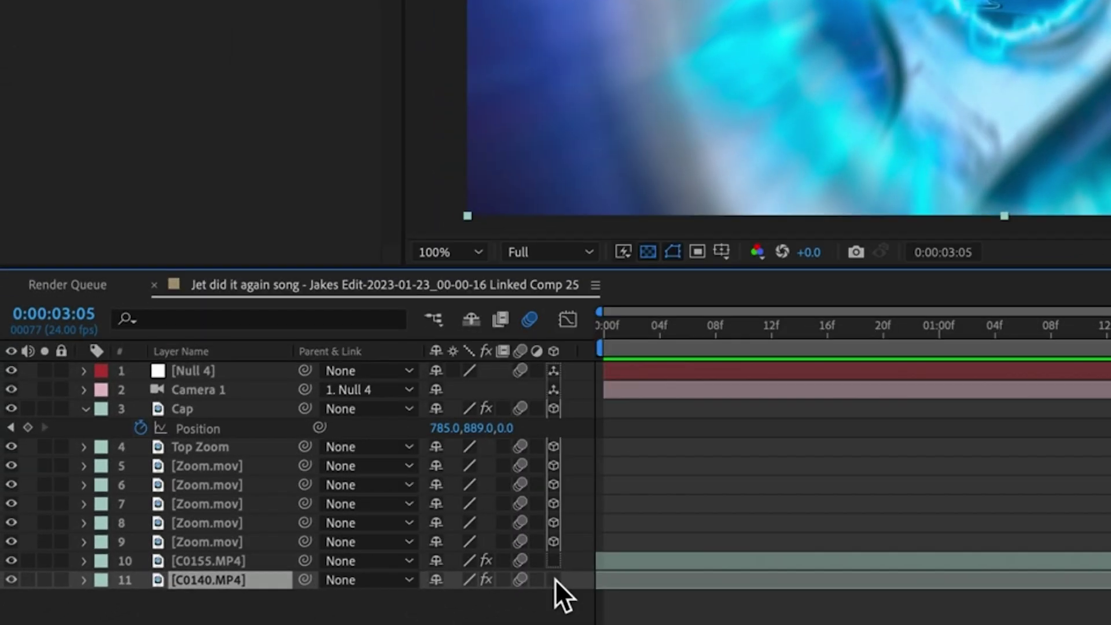
# Make C0140.MP4 a 3D layer and check the last Zoom layer's Z depth, leaving it unchanged.
pyautogui.click(306, 615)
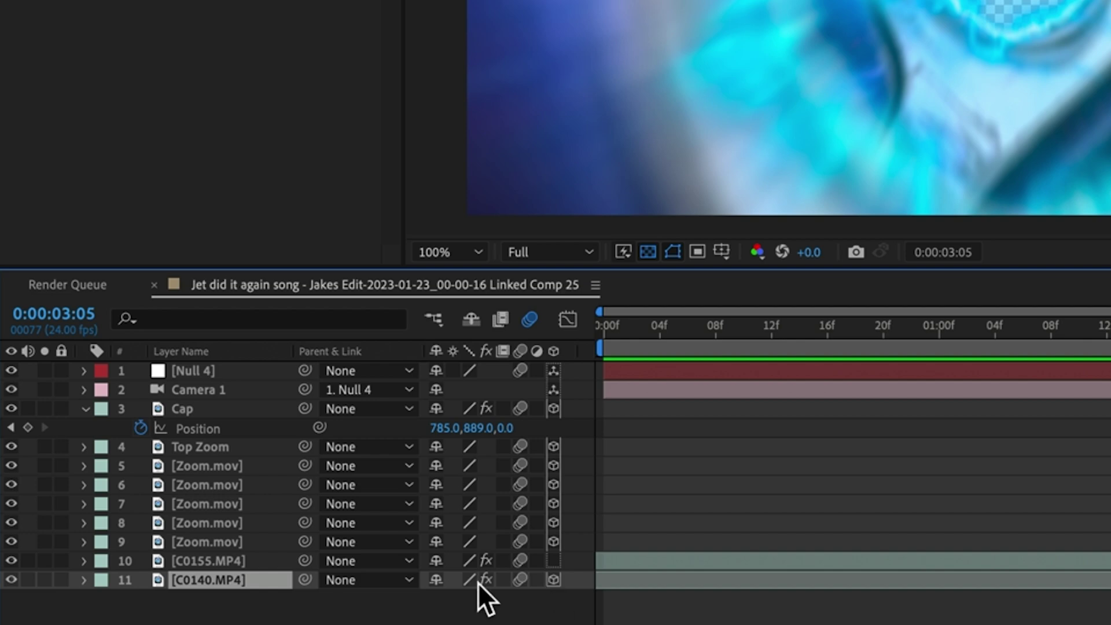
pyautogui.click(83, 541)
pyautogui.scroll(-3, 81, 540)
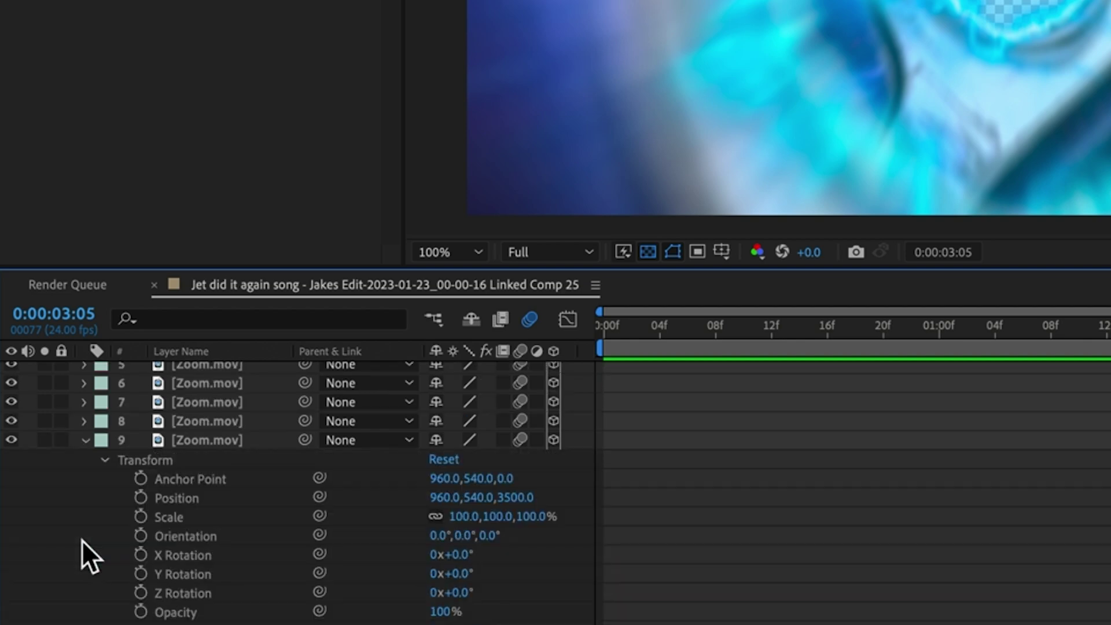
pyautogui.click(514, 497)
pyautogui.press('Return')
pyautogui.click(81, 439)
# Set the C0140.MP4 clip's Position Z to 4200.
pyautogui.click(85, 577)
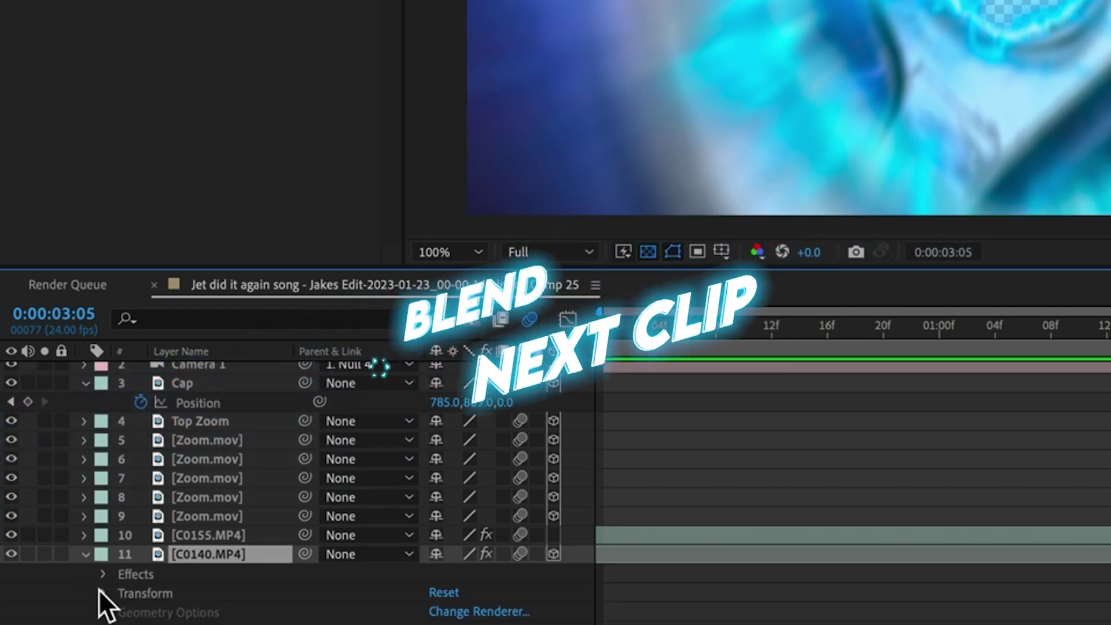
pyautogui.click(103, 593)
pyautogui.scroll(-5, 230, 584)
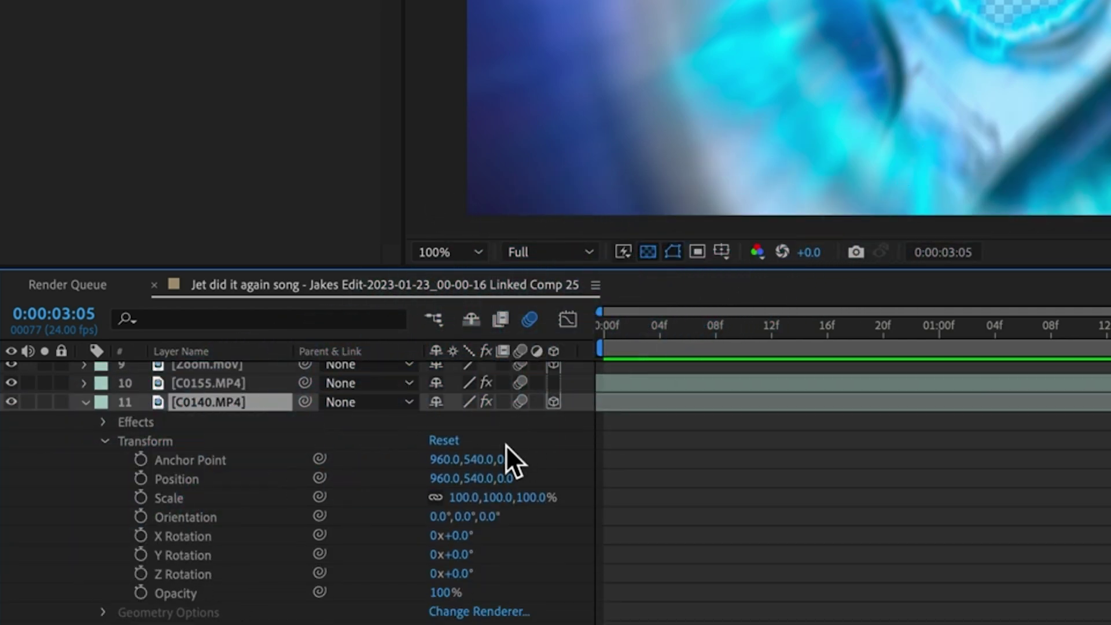
pyautogui.click(508, 480)
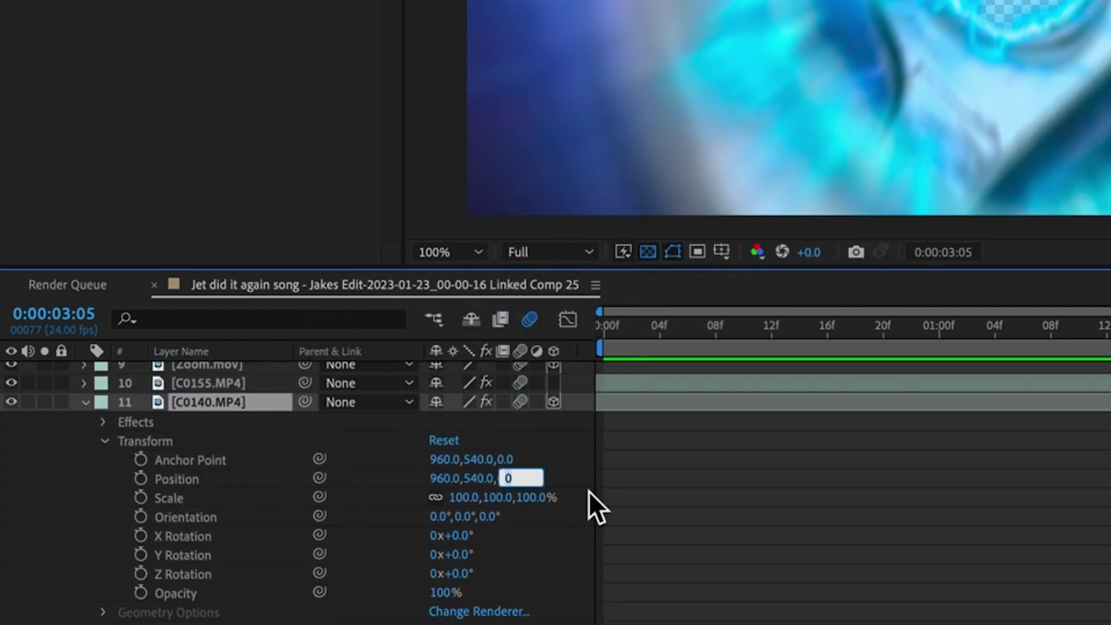
pyautogui.write('4200')
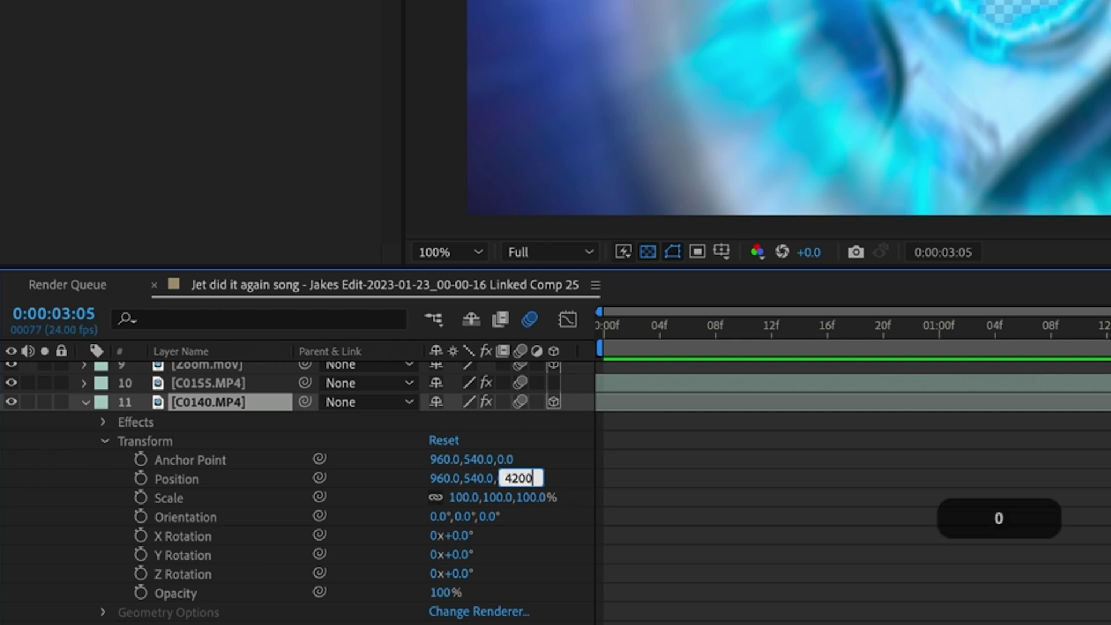
pyautogui.press('Return')
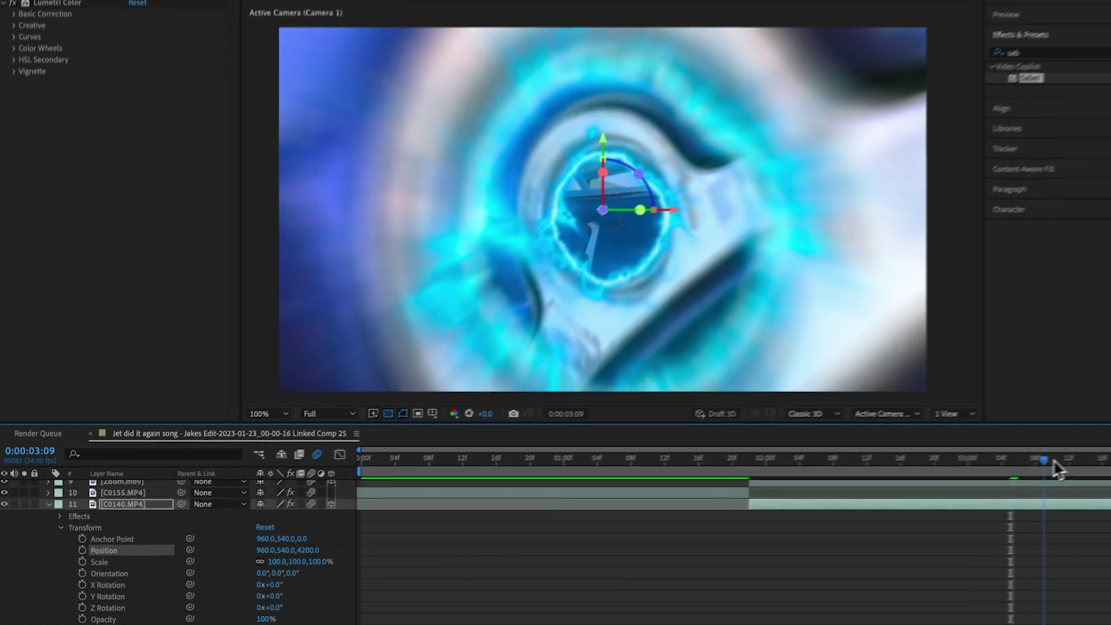
# At about 0:00:03:10, scrub C0140.MP4's Position Z deeper to roughly 6483.
pyautogui.click(988, 474)
pyautogui.moveTo(977, 474); pyautogui.dragTo(1029, 476)
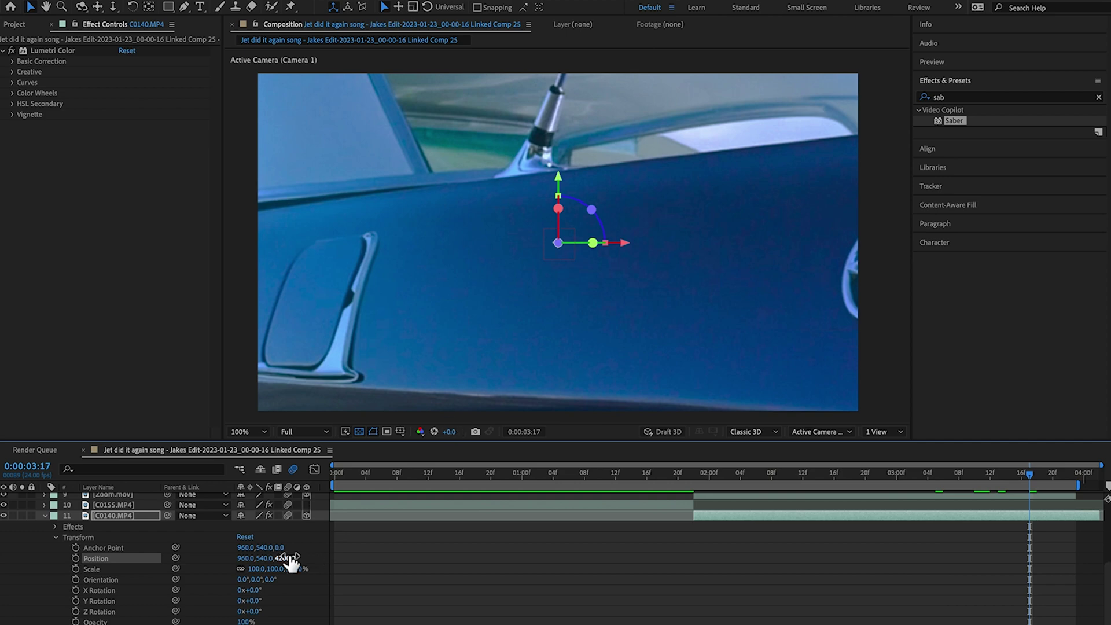
pyautogui.moveTo(264, 558); pyautogui.dragTo(659, 526)
pyautogui.moveTo(737, 525); pyautogui.dragTo(908, 95)
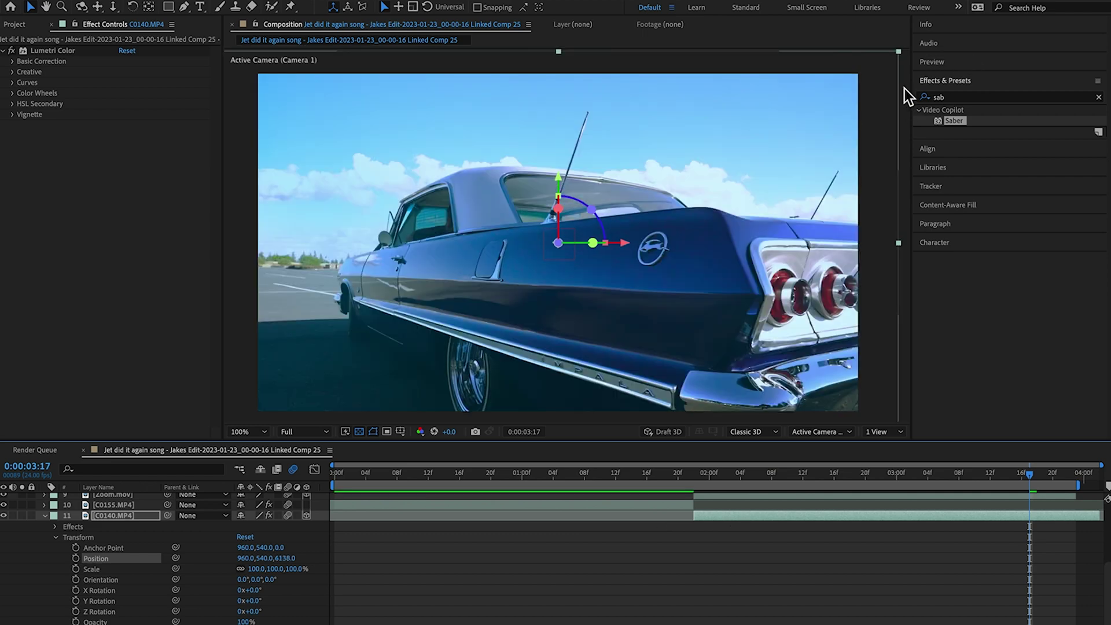
pyautogui.moveTo(284, 557); pyautogui.dragTo(466, 525)
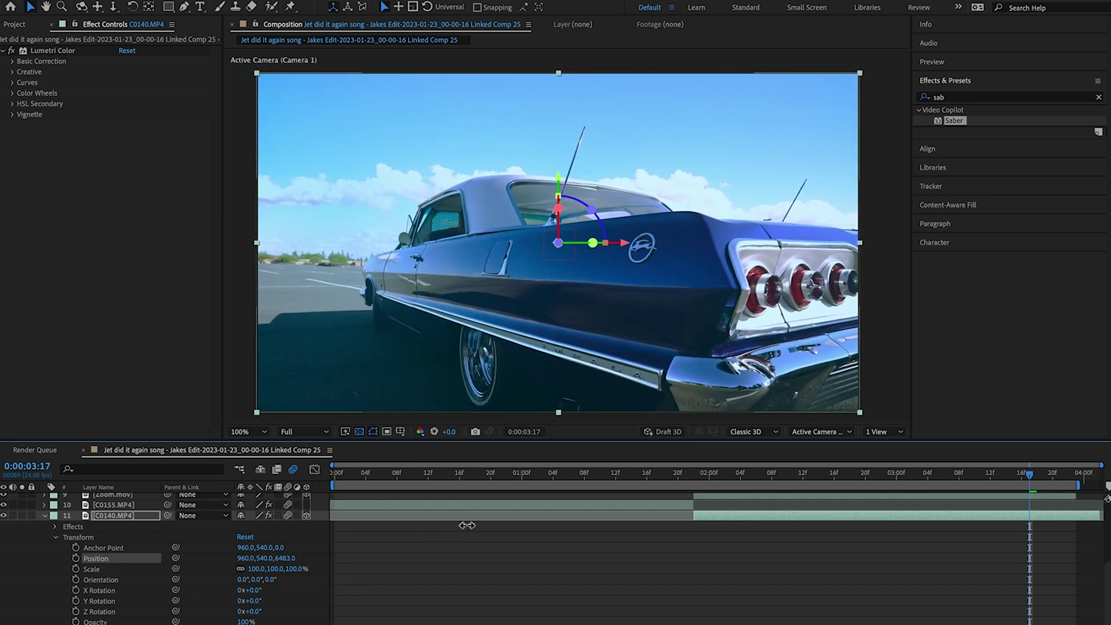
# Step through frames 0:00:02:21 to 0:00:03:11 to confirm the car appears inside the blue ring.
pyautogui.click(759, 483)
pyautogui.click(873, 477)
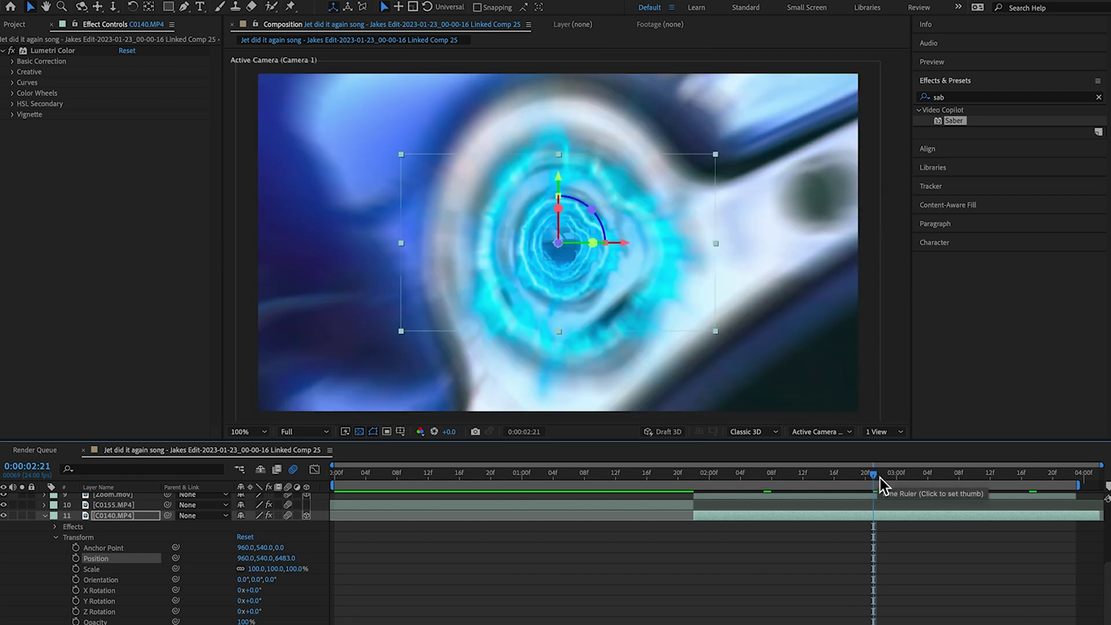
pyautogui.click(905, 478)
pyautogui.click(951, 474)
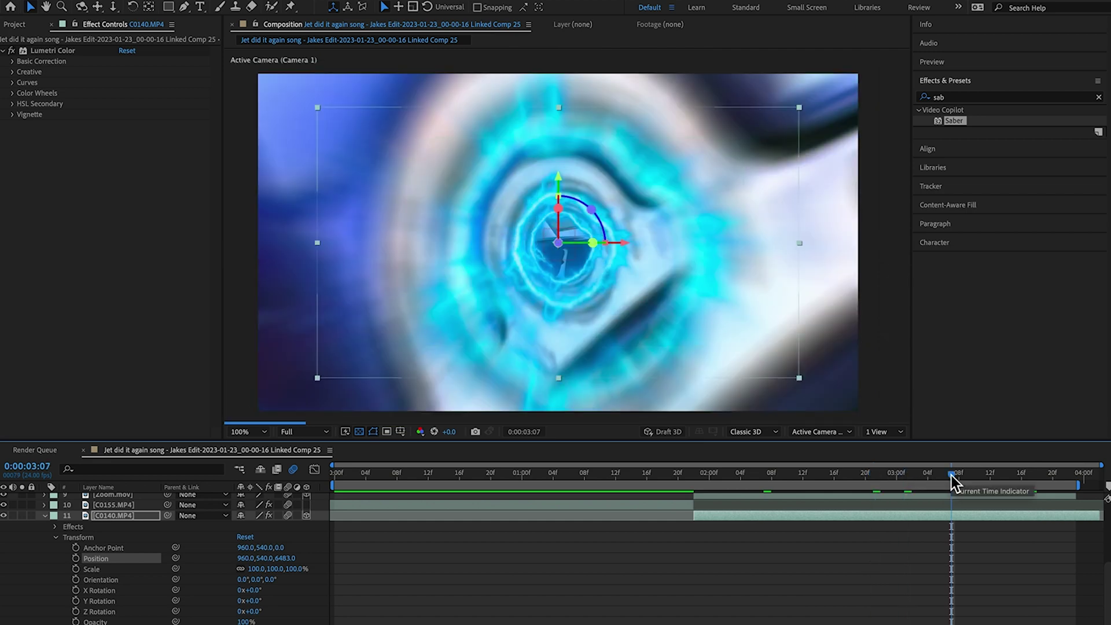
pyautogui.click(983, 474)
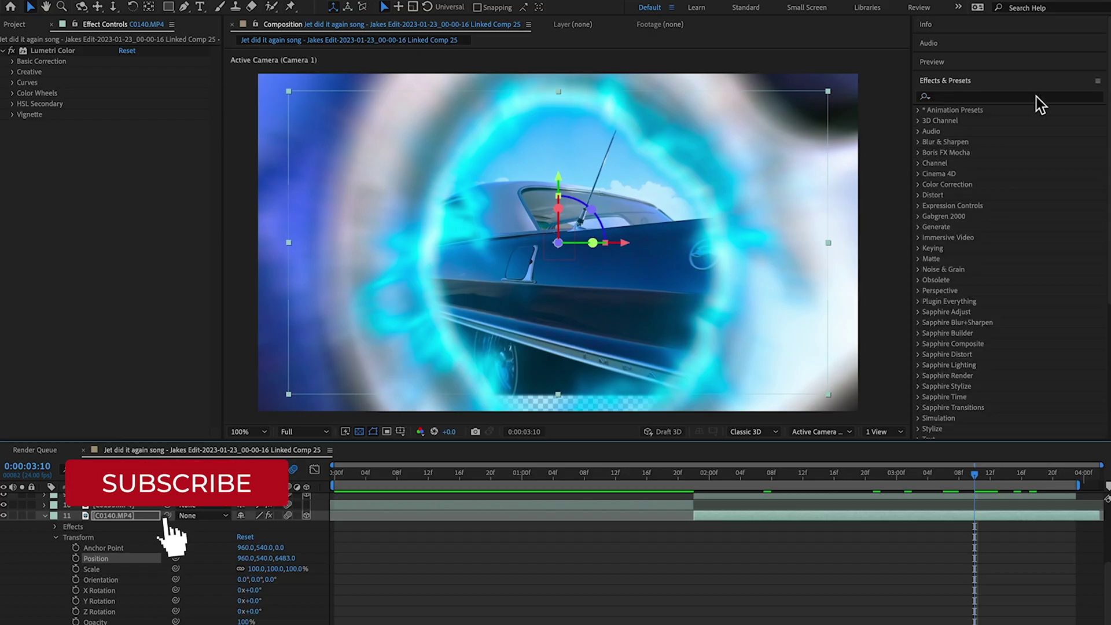
# Search the effects for 'motion' and apply Motion Tile to the C0140.MP4 clip.
pyautogui.click(1022, 96)
pyautogui.write('m')
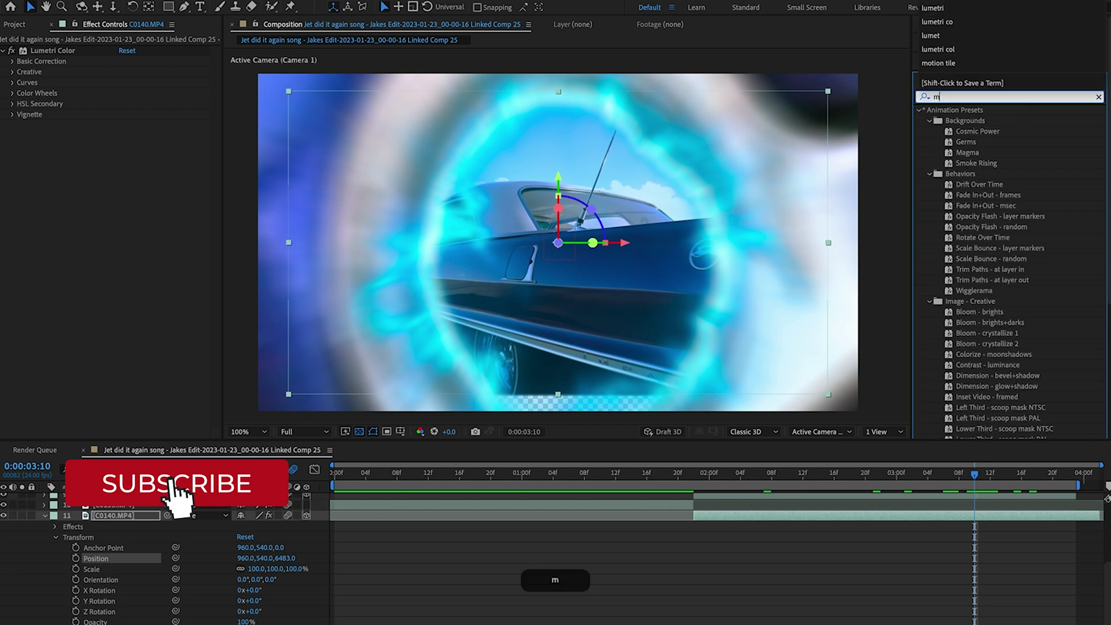
pyautogui.write('otion')
pyautogui.click(977, 217)
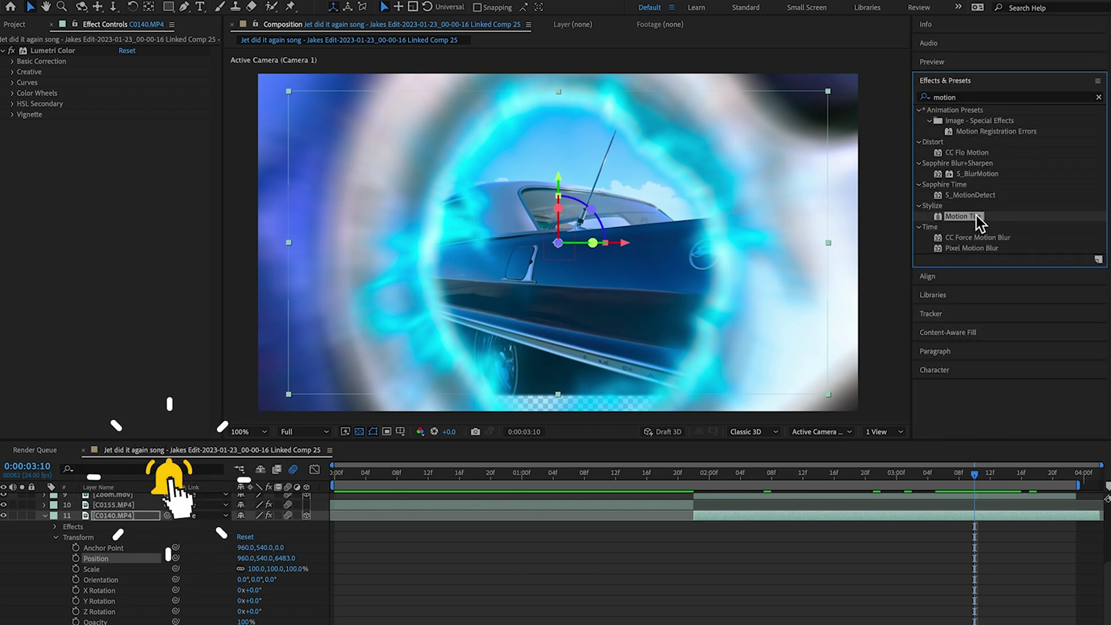
pyautogui.moveTo(977, 217); pyautogui.dragTo(711, 513)
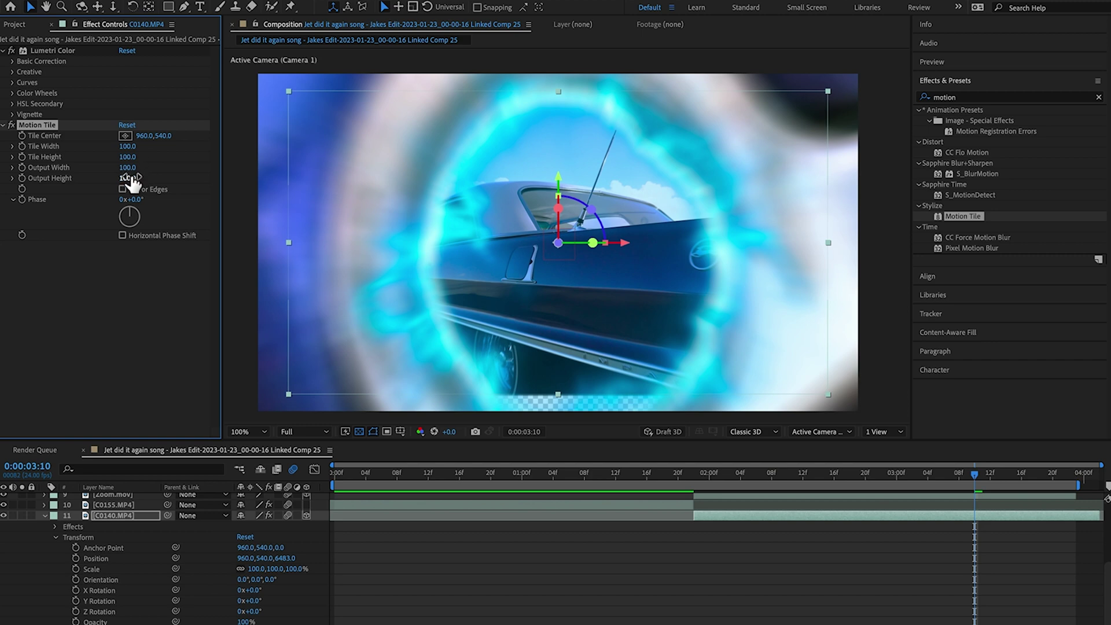
# Set Motion Tile's Output Height to 420 with Mirror Edges on, then preview 0:00:03:16.
pyautogui.moveTo(147, 179); pyautogui.dragTo(176, 179)
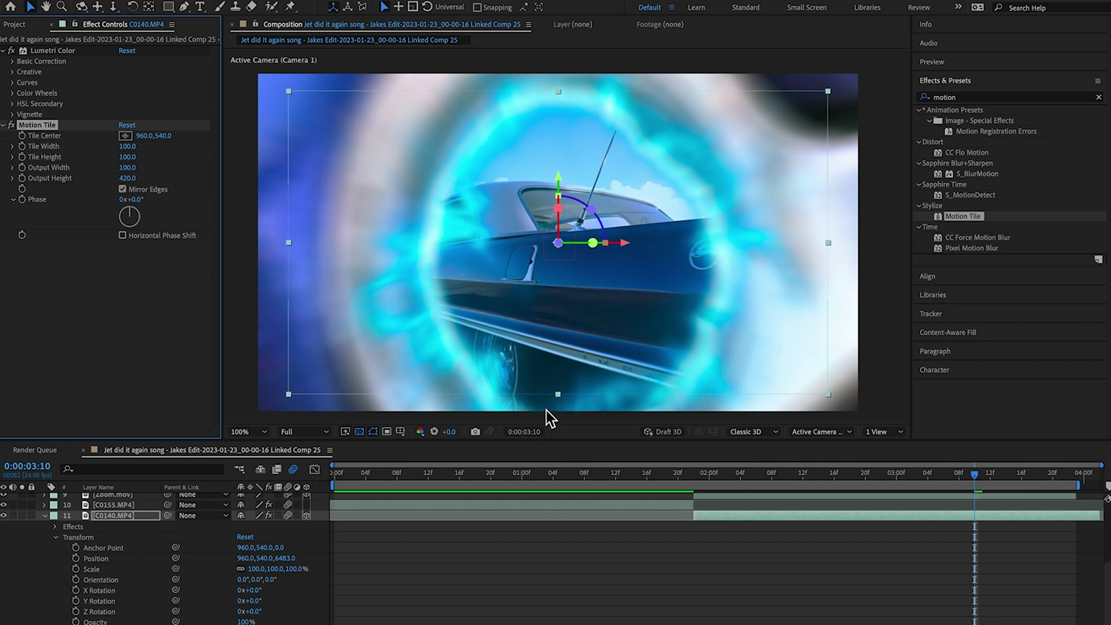
pyautogui.click(888, 598)
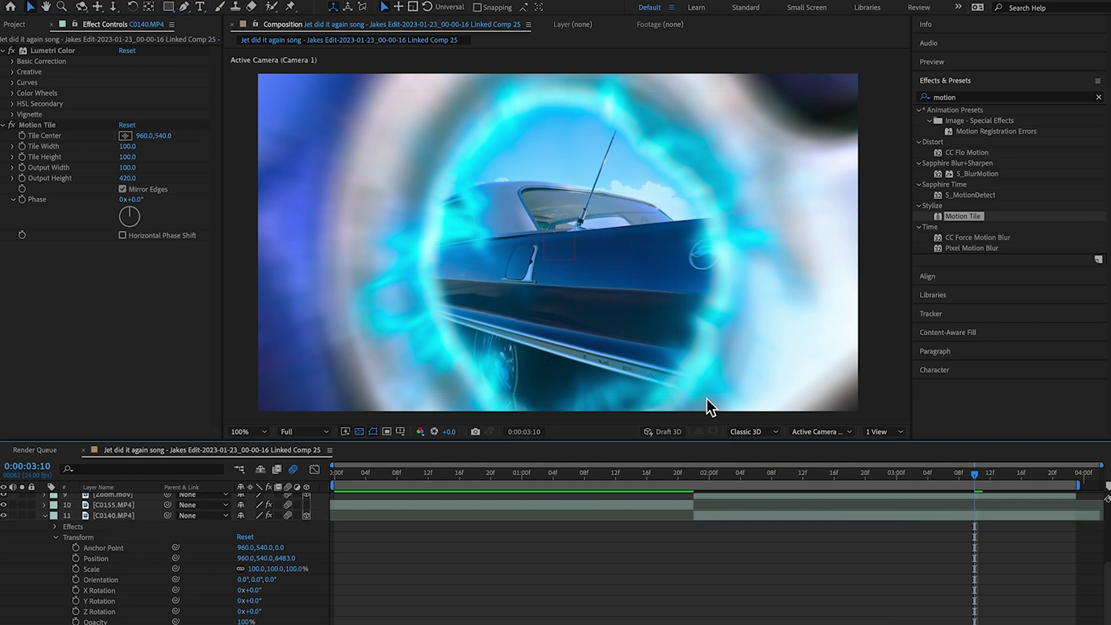
pyautogui.moveTo(1004, 479); pyautogui.dragTo(1023, 478)
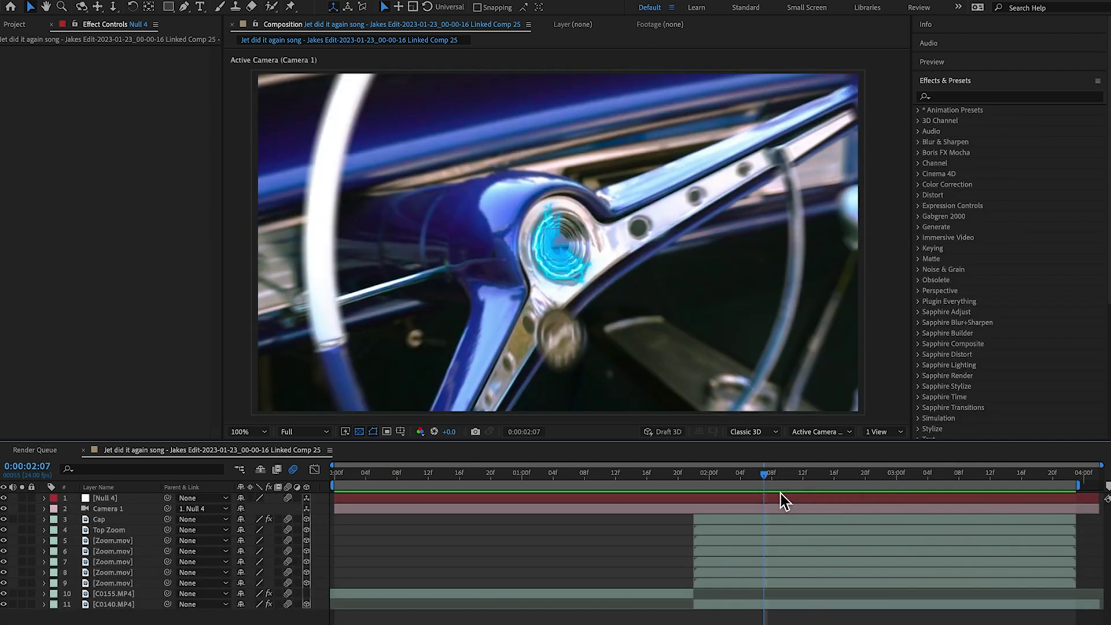
# In the Graph Editor, lengthen Null 4's ease into its final Position keyframe at 0:00:03:16.
pyautogui.click(781, 496)
pyautogui.press('u')
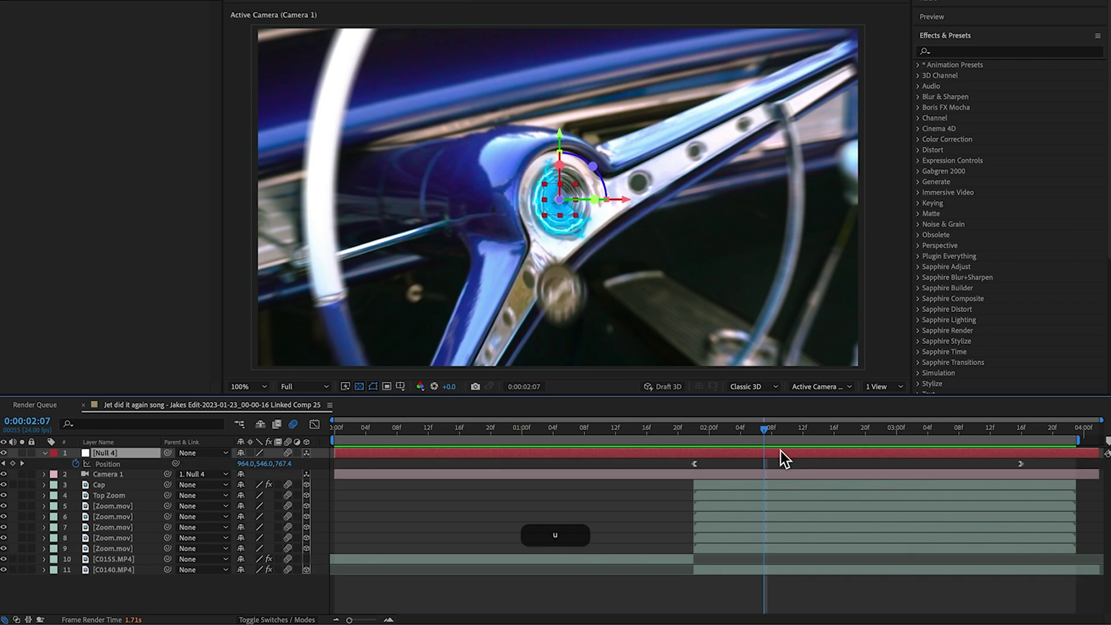
pyautogui.keyDown('shift'); pyautogui.click(1019, 433); pyautogui.keyUp('shift')
pyautogui.click(1021, 464)
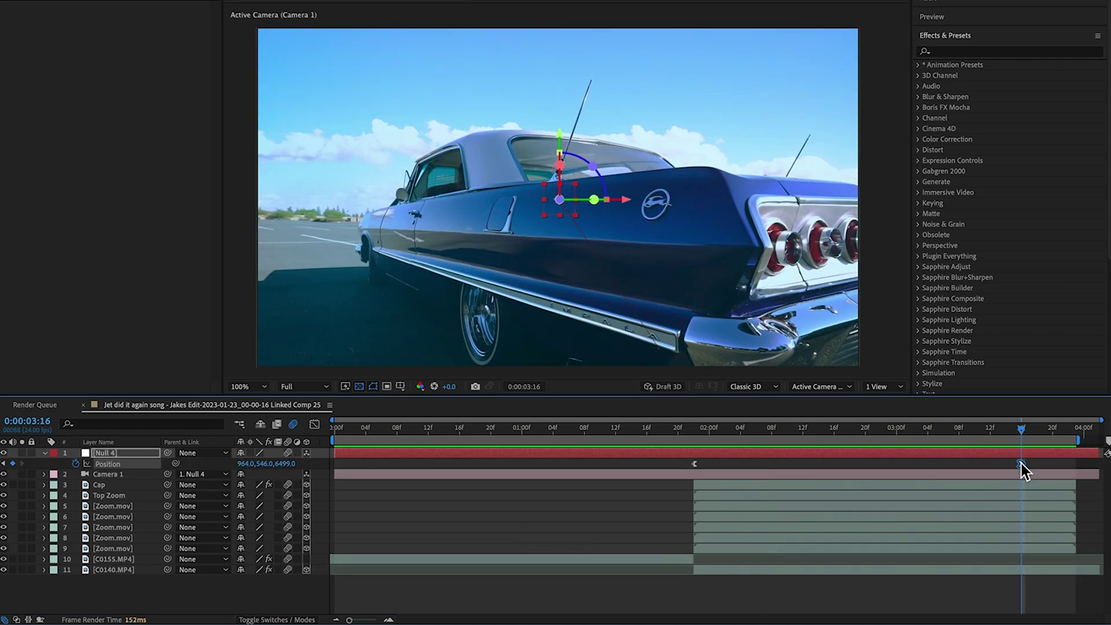
pyautogui.click(314, 426)
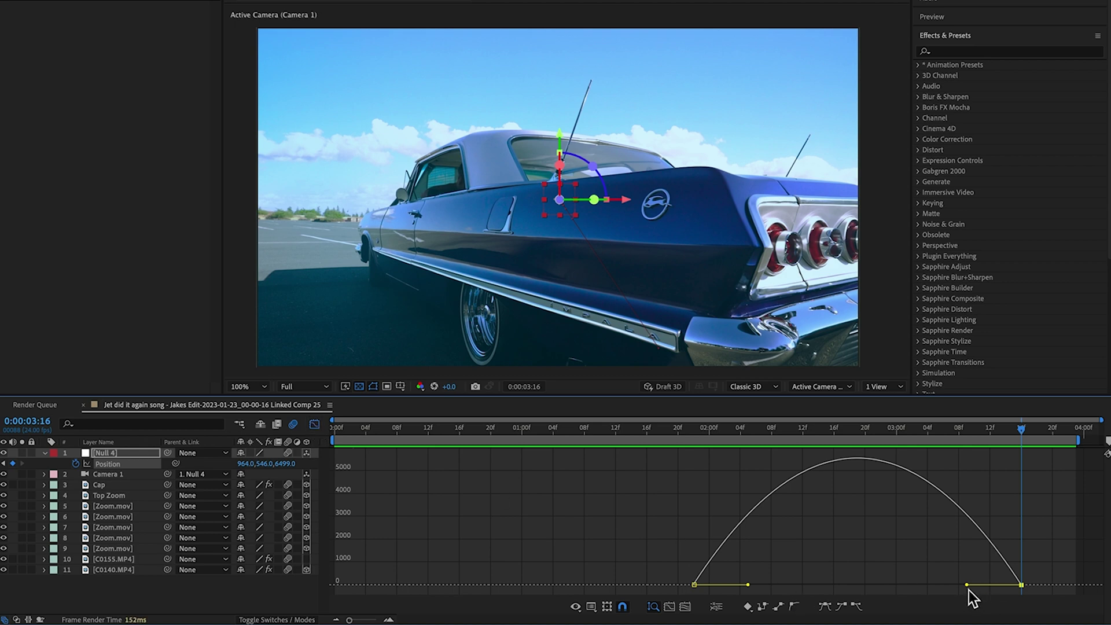
pyautogui.moveTo(966, 584); pyautogui.dragTo(855, 585)
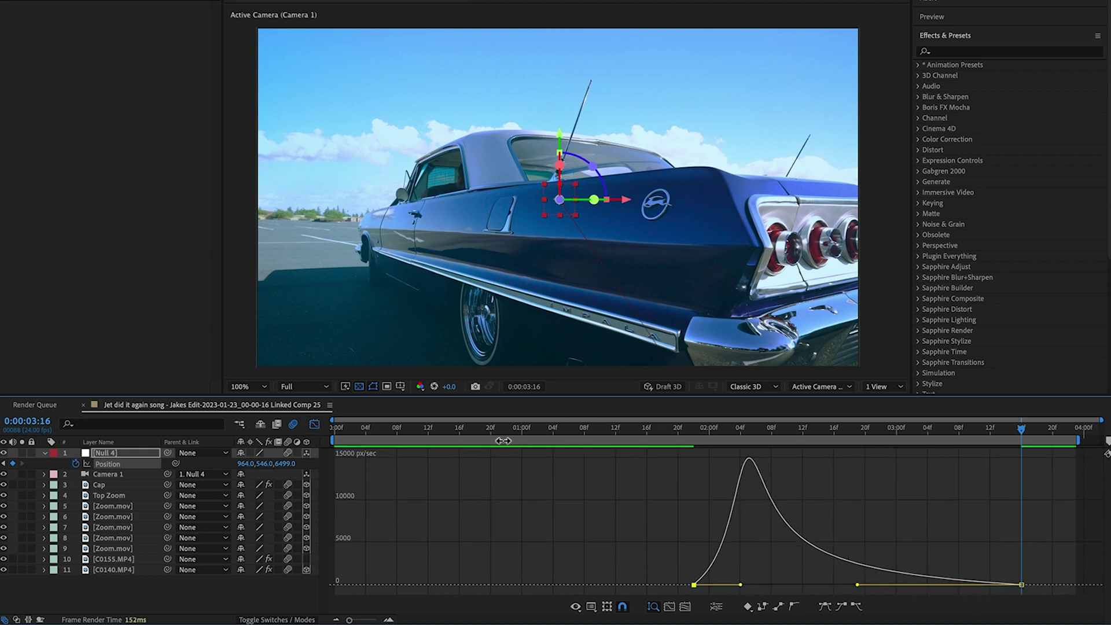
pyautogui.click(308, 428)
# Play the camera push transition back from the start of the composition.
pyautogui.click(588, 519)
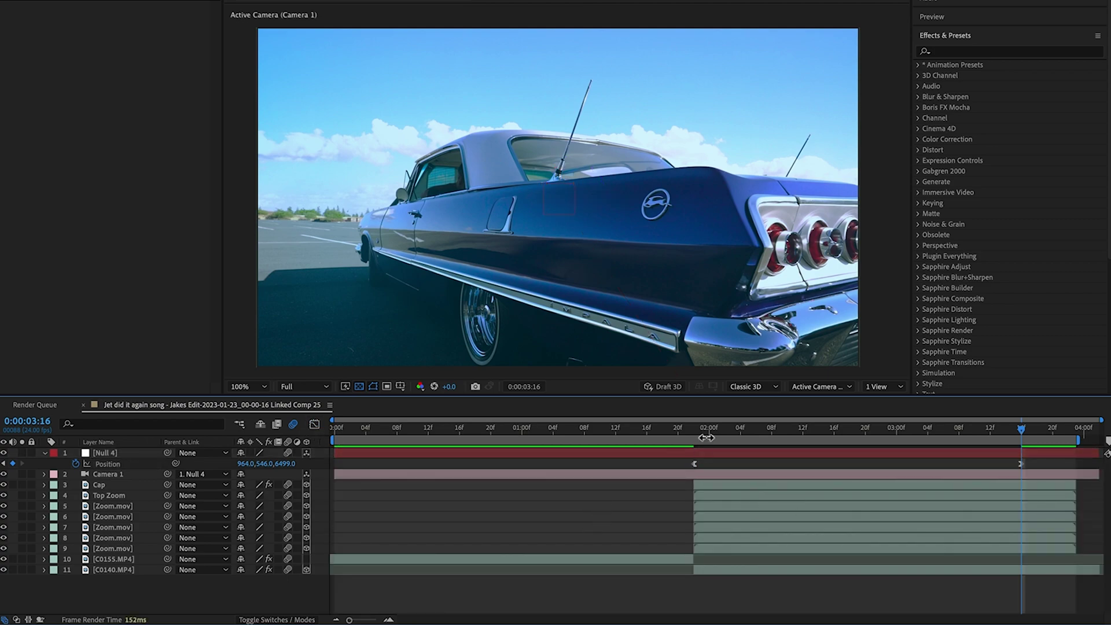
pyautogui.press('Home')
pyautogui.click(501, 569)
pyautogui.press('space')
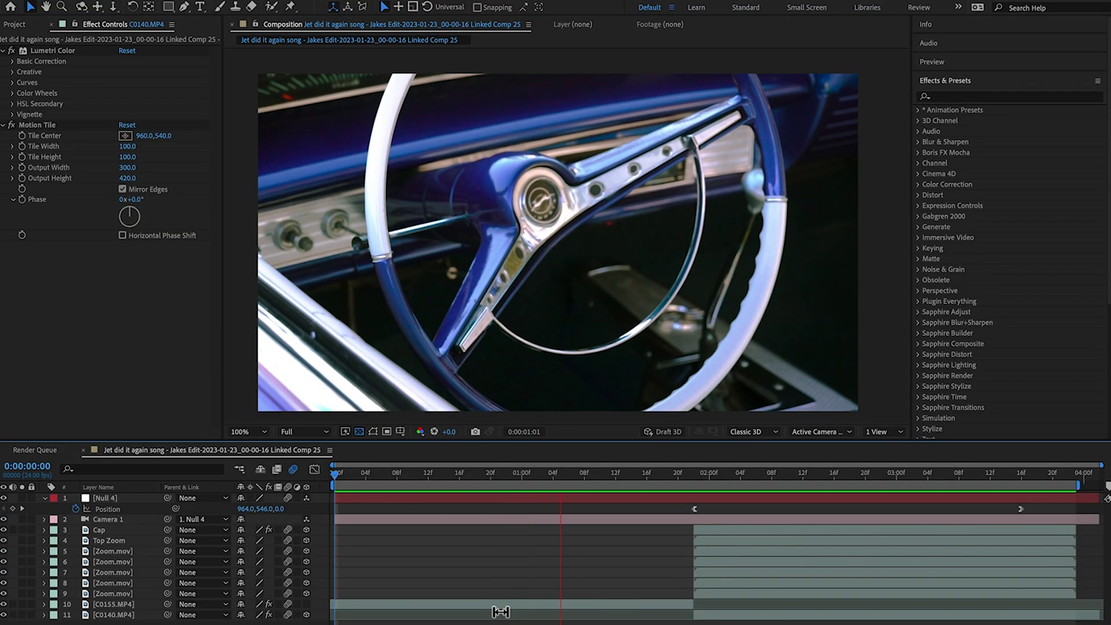